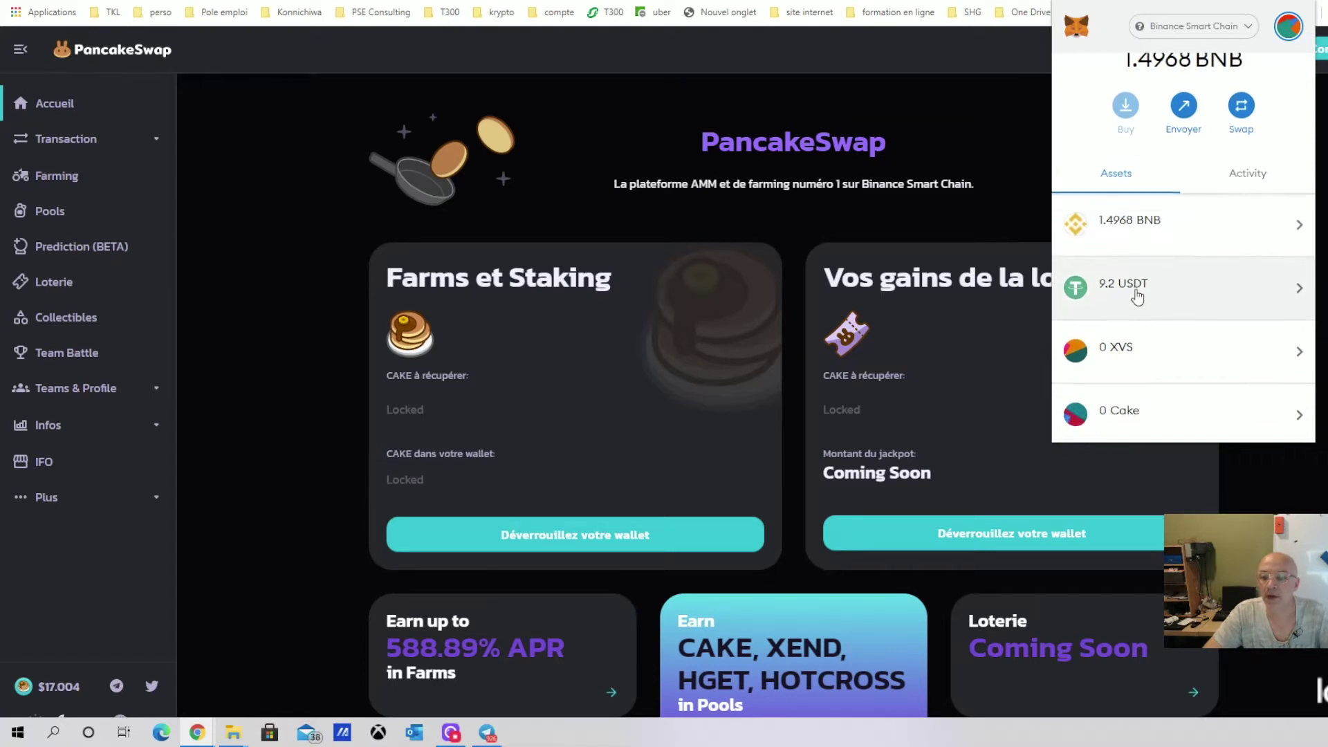
scroll(1186, 198, "down", 5)
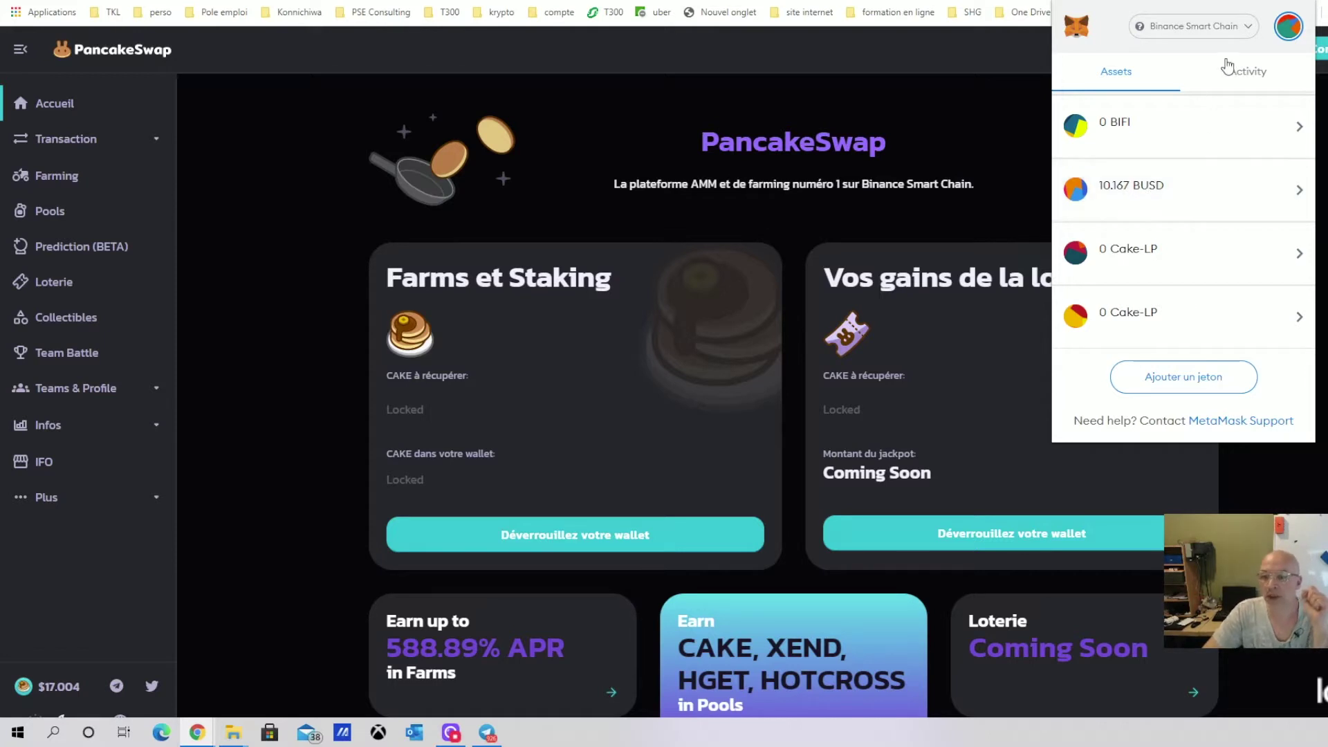
Scroll through MetaMask's token balances, then close the wallet popup to reveal PancakeSwap
key("Escape")
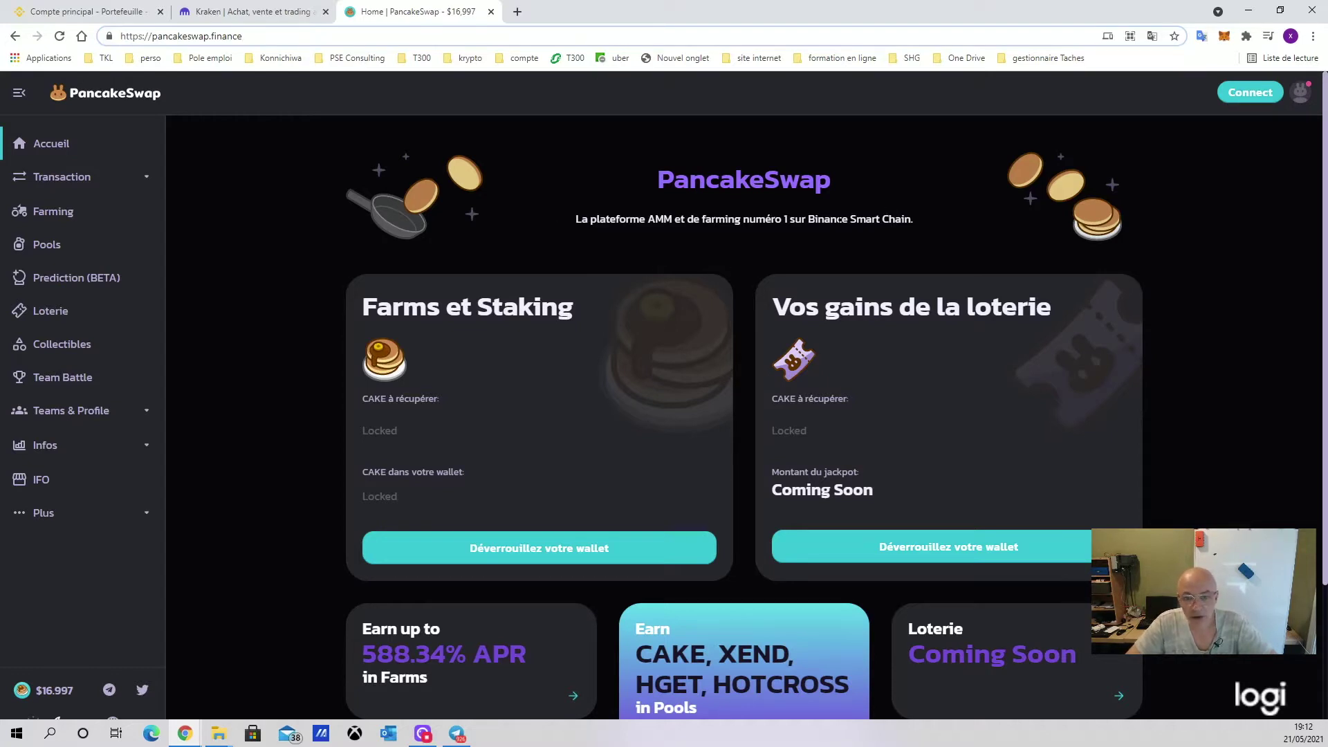
Connect the MetaMask wallet to PancakeSwap from the Connect button at top right
left_click(1252, 97)
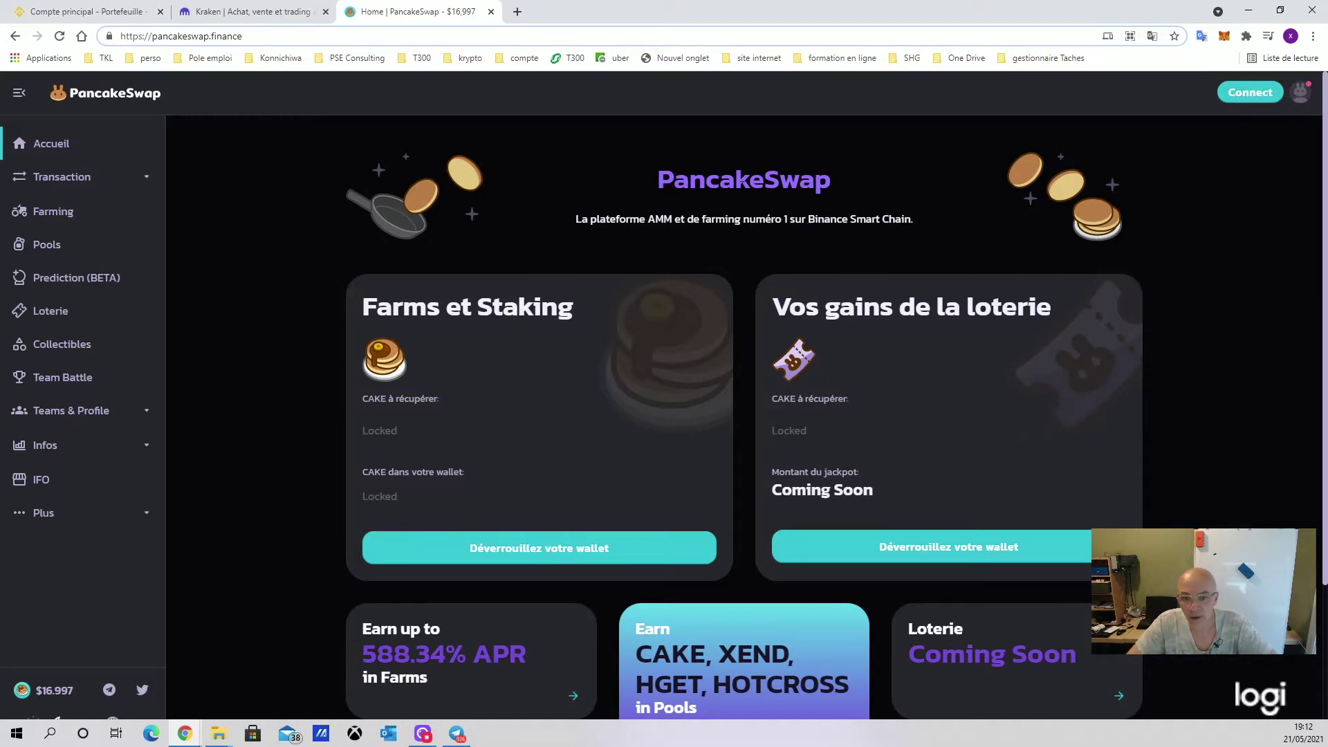
left_click(1250, 94)
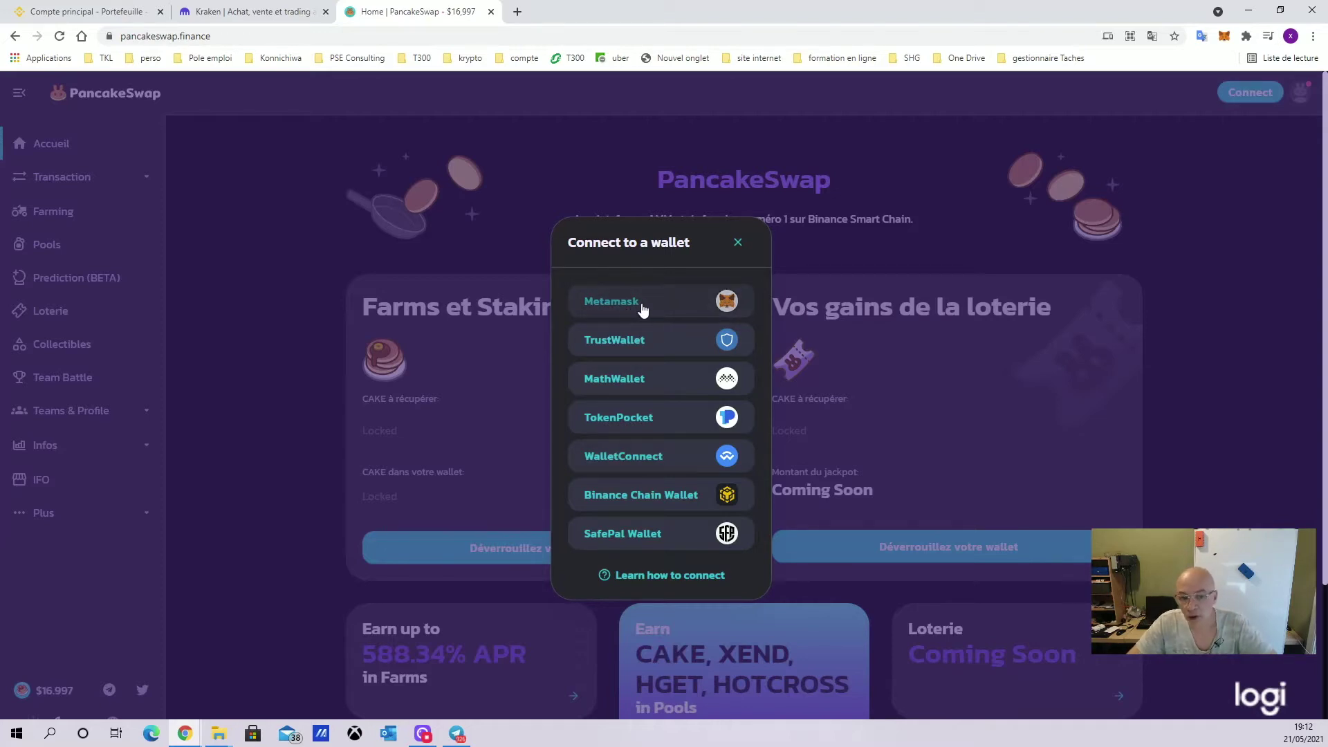
left_click(641, 304)
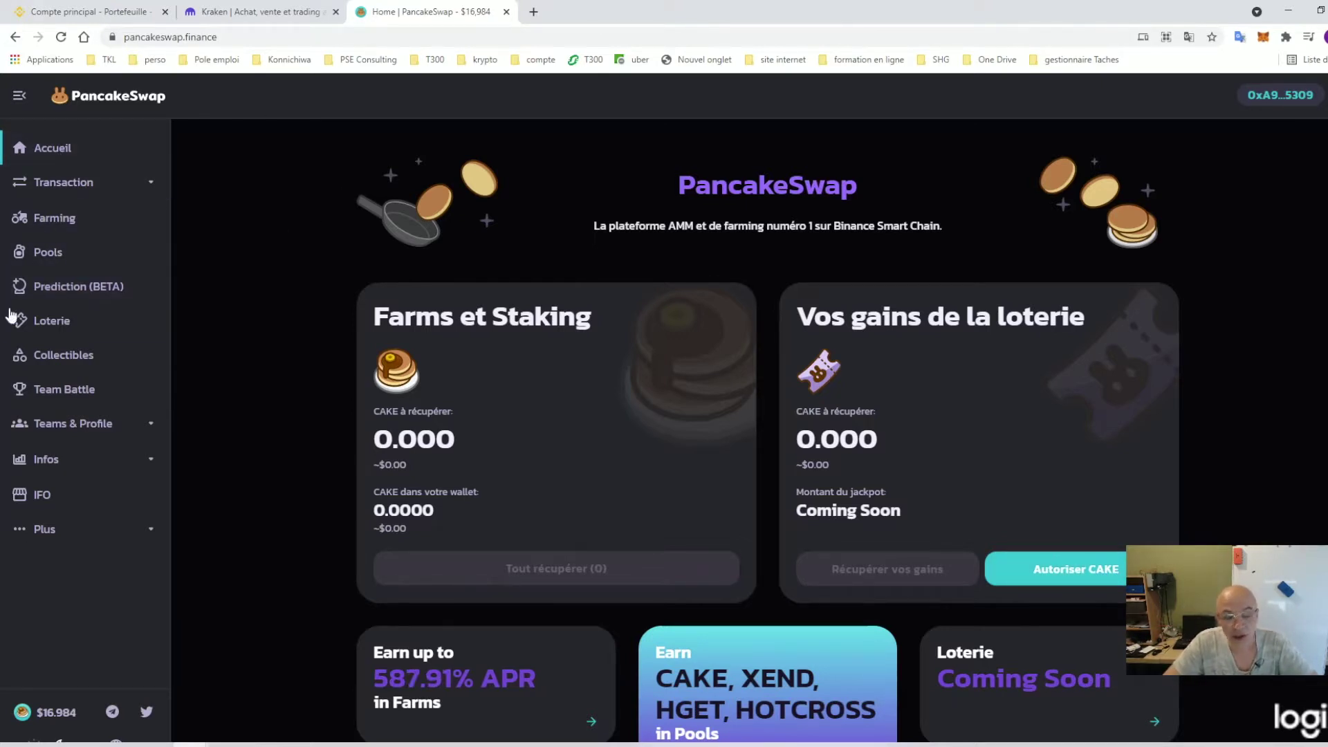
On the swap page, set BNB to CAKE with 5 CAKE to receive
left_click(41, 184)
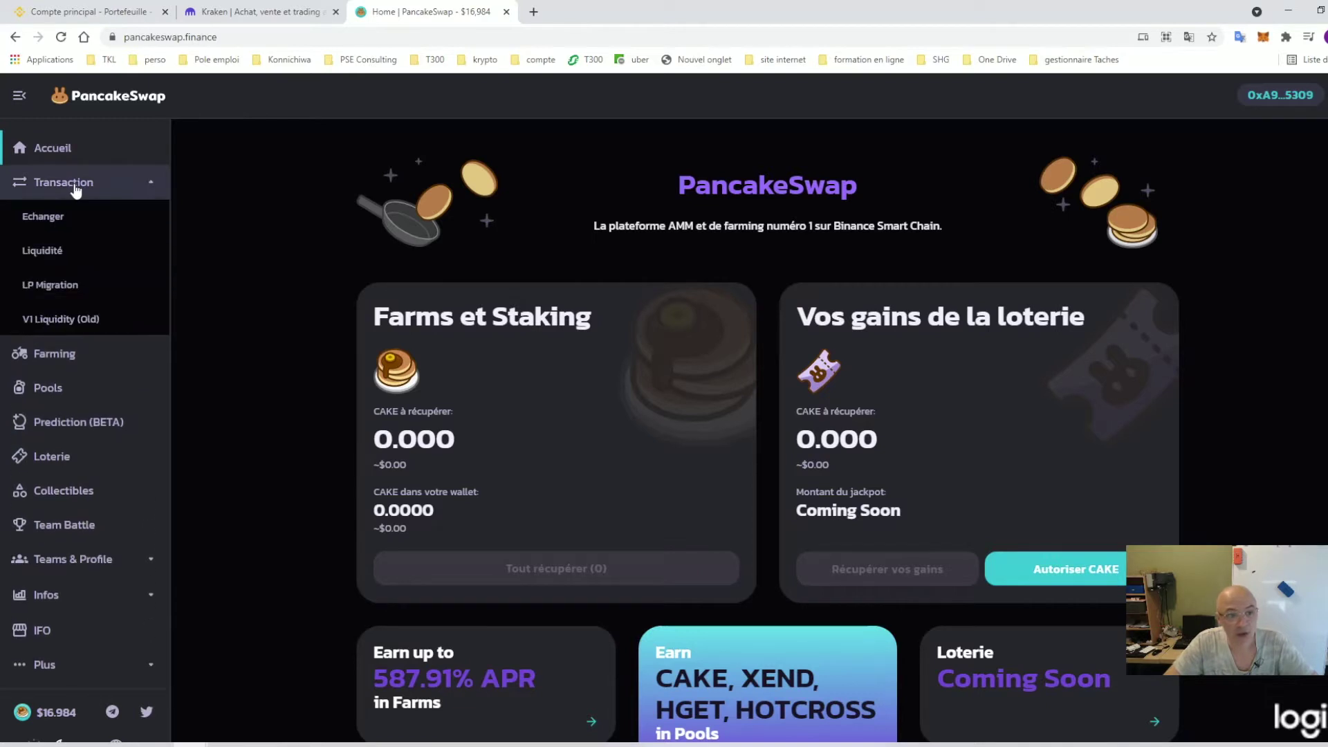
left_click(43, 217)
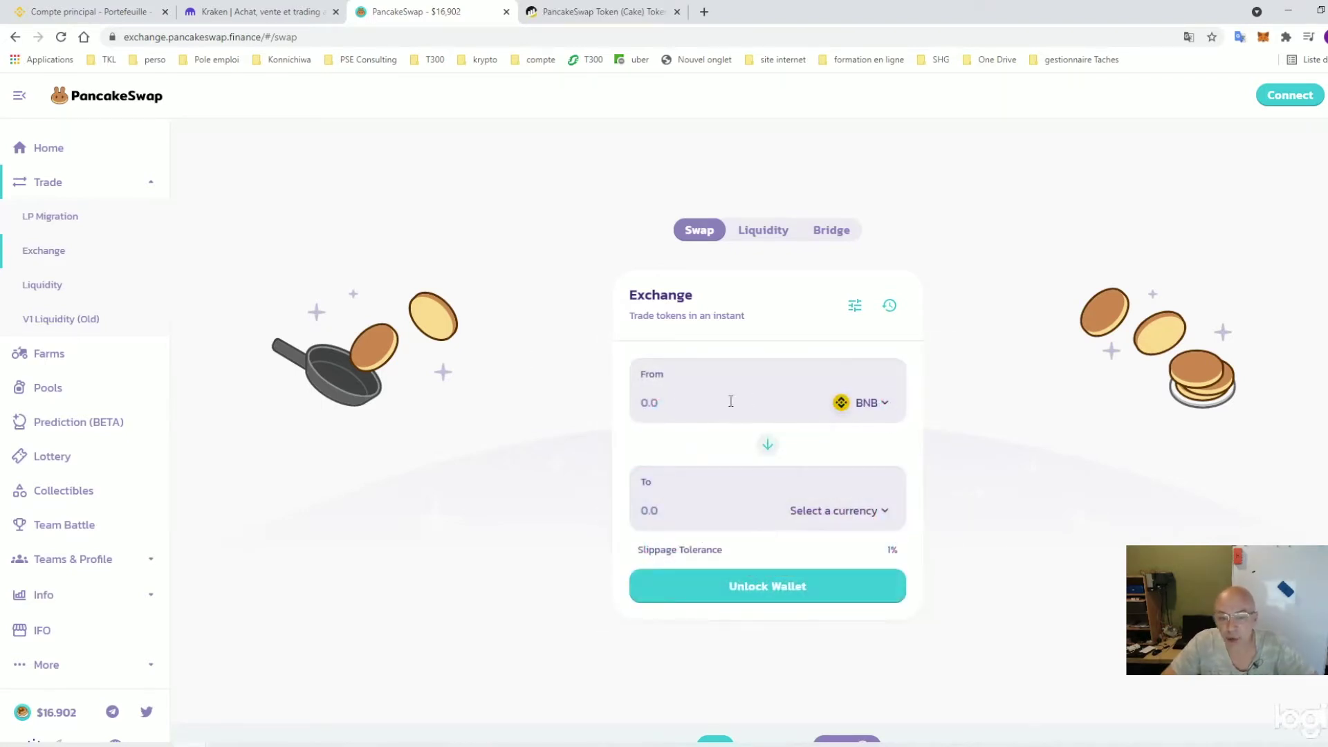
left_click(819, 512)
type("cake")
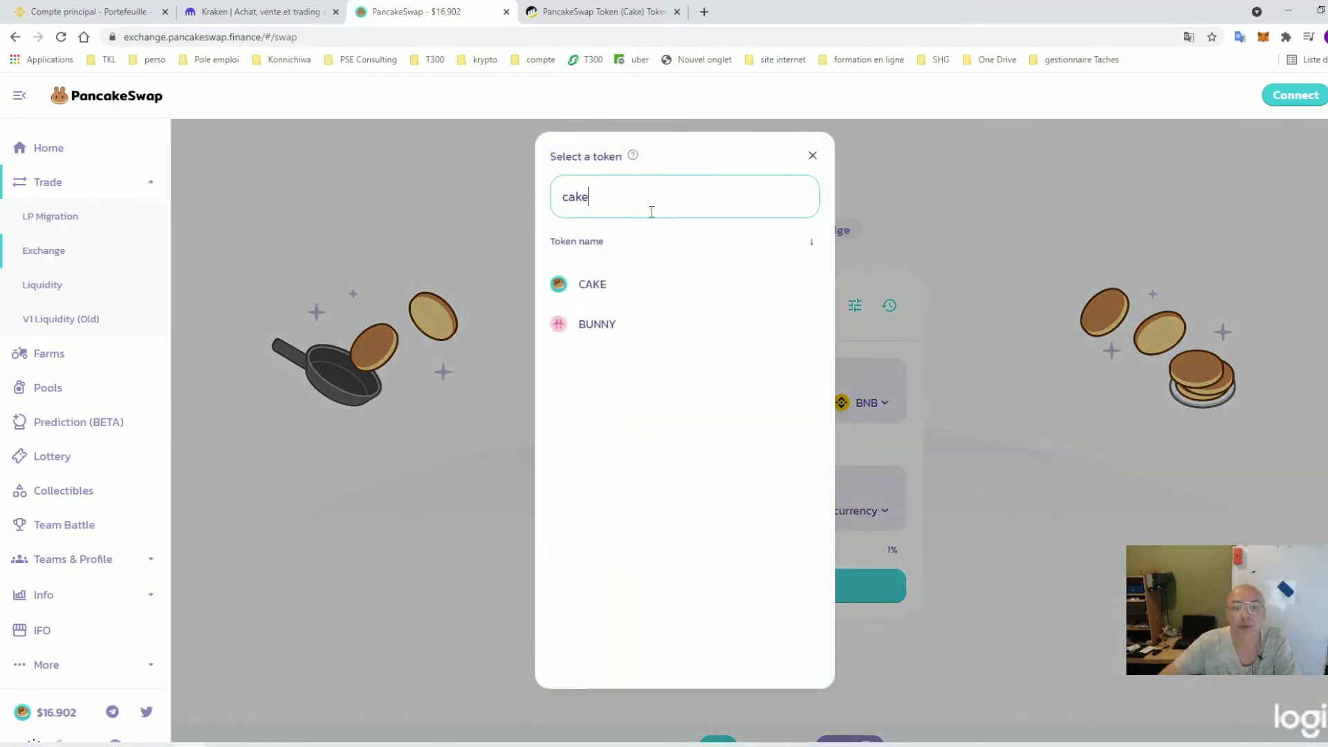
left_click(623, 285)
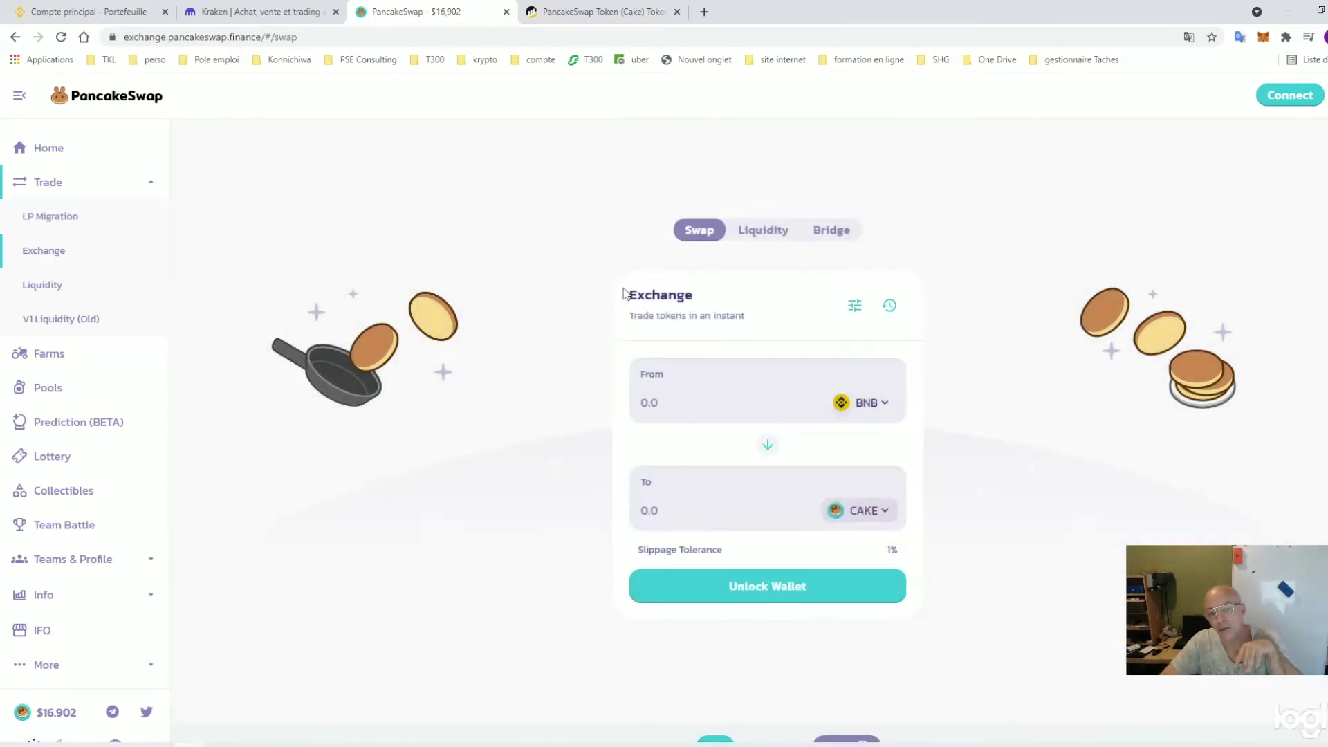
left_click(657, 510)
type("5")
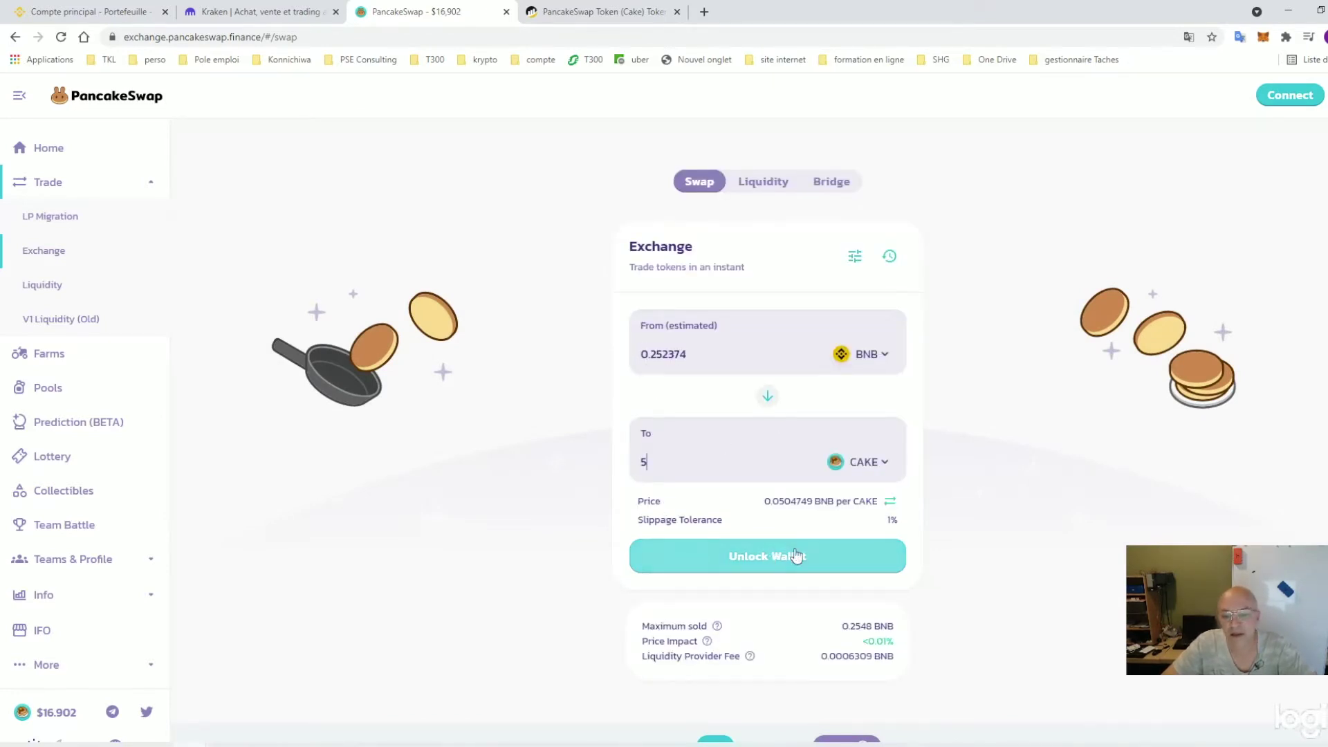
Check the wallet balances, then connect MetaMask to the swap page
left_click(1264, 38)
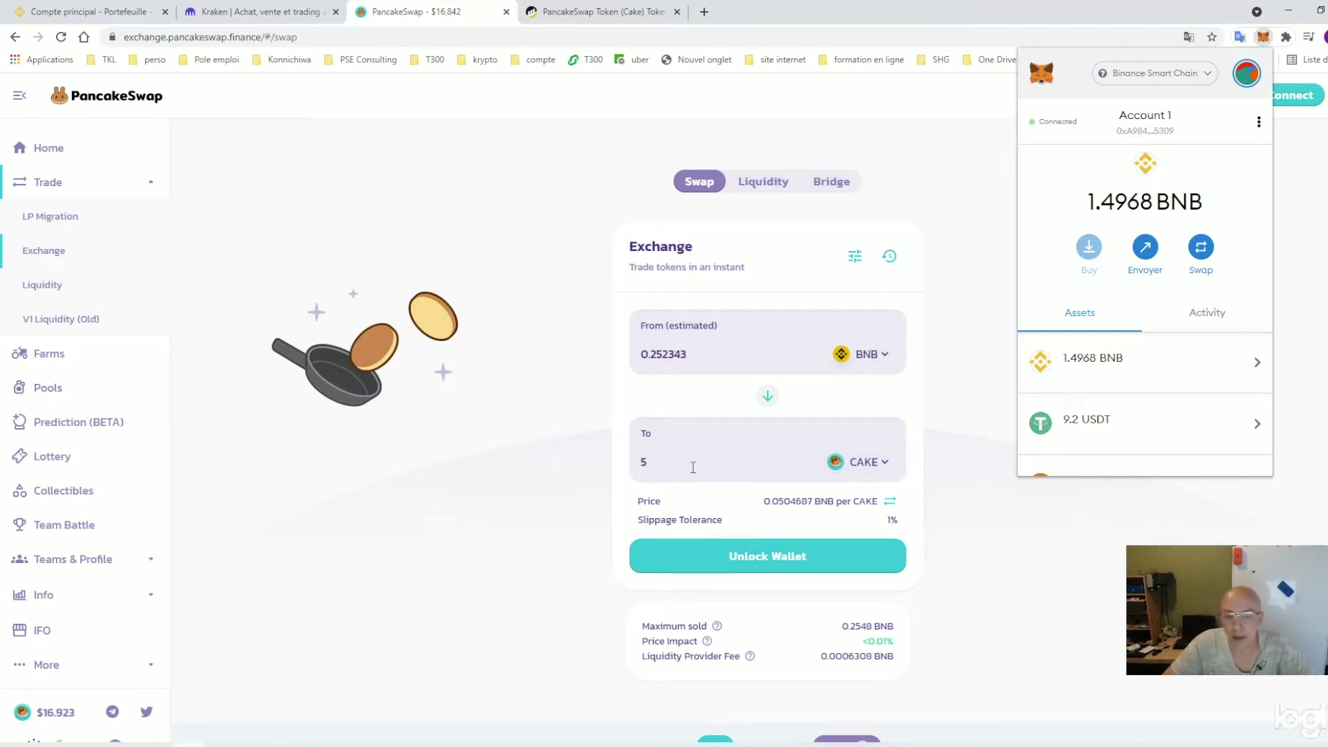
left_click(781, 557)
left_click(781, 558)
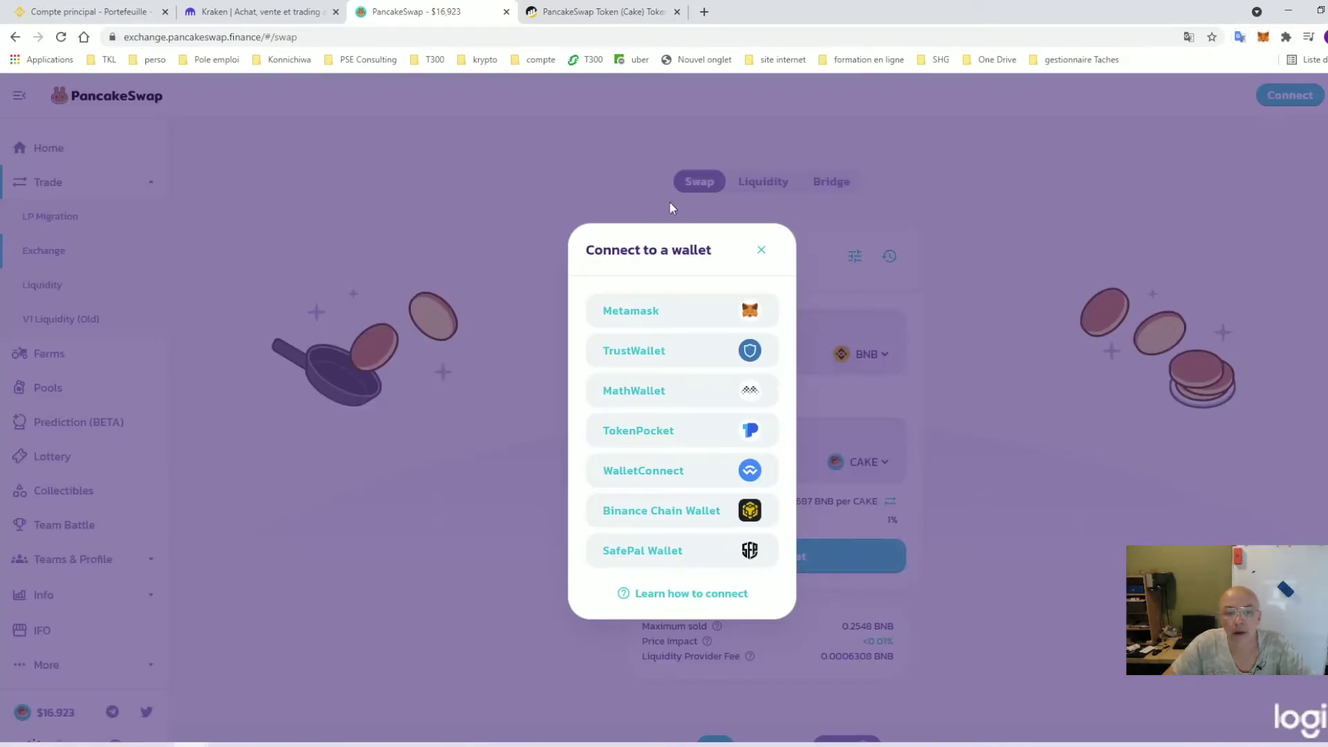
left_click(689, 330)
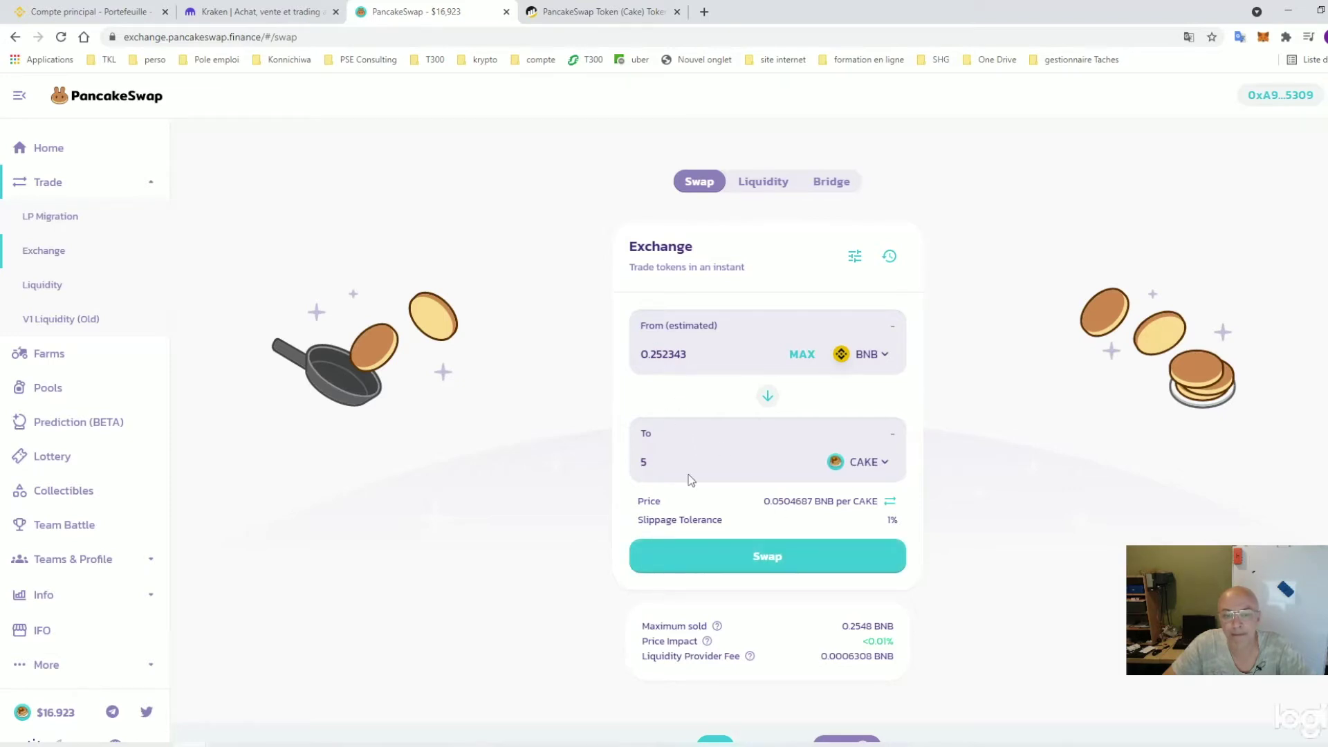
Confirm the 0.252343 BNB for 5 CAKE swap, approve it in MetaMask, and view it on BscScan
left_click(756, 565)
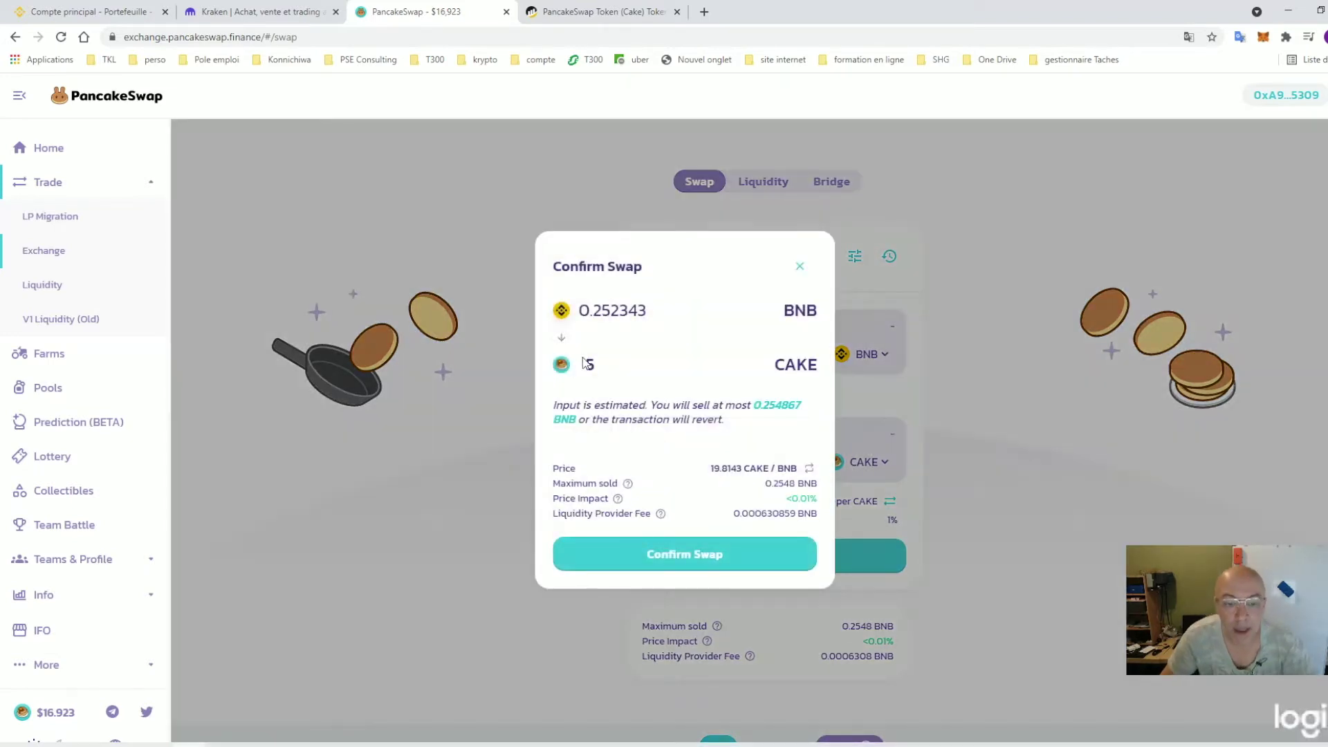
mouse_move(615, 482)
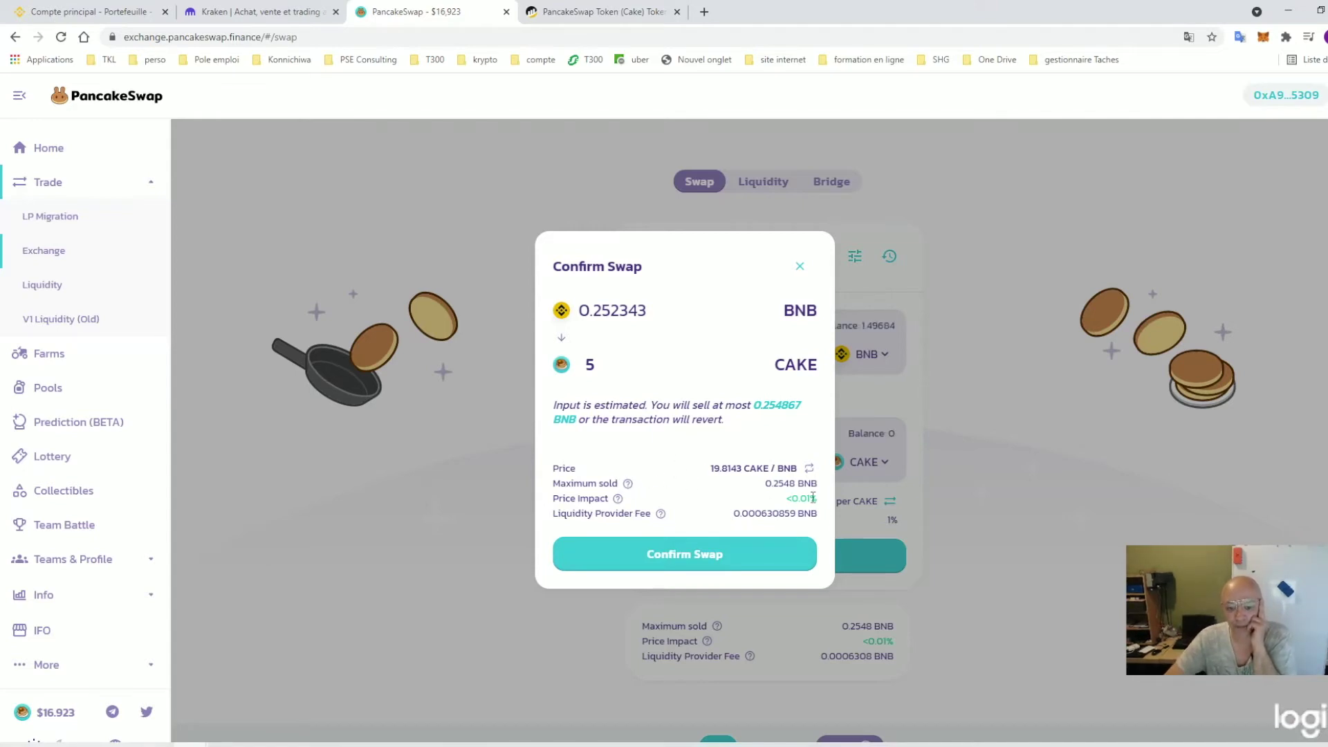
left_click(692, 559)
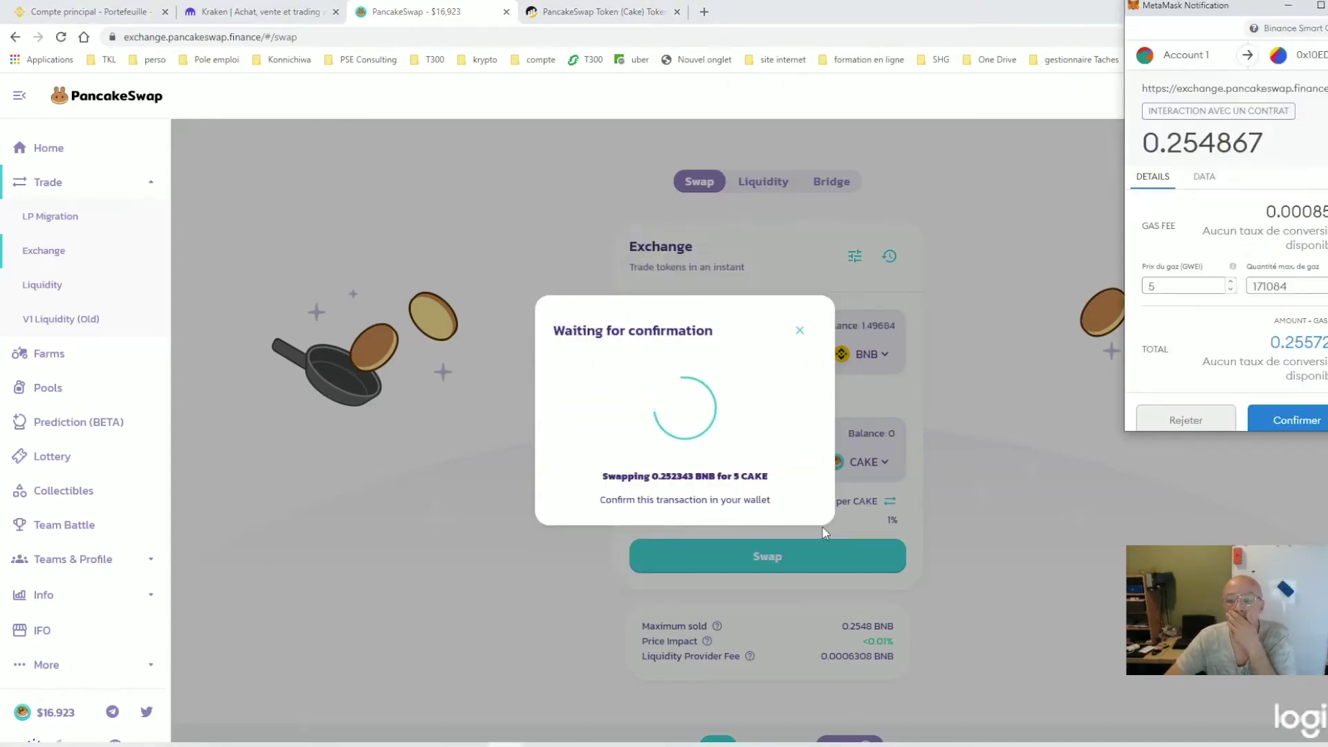
scroll(1238, 277, "down", 1)
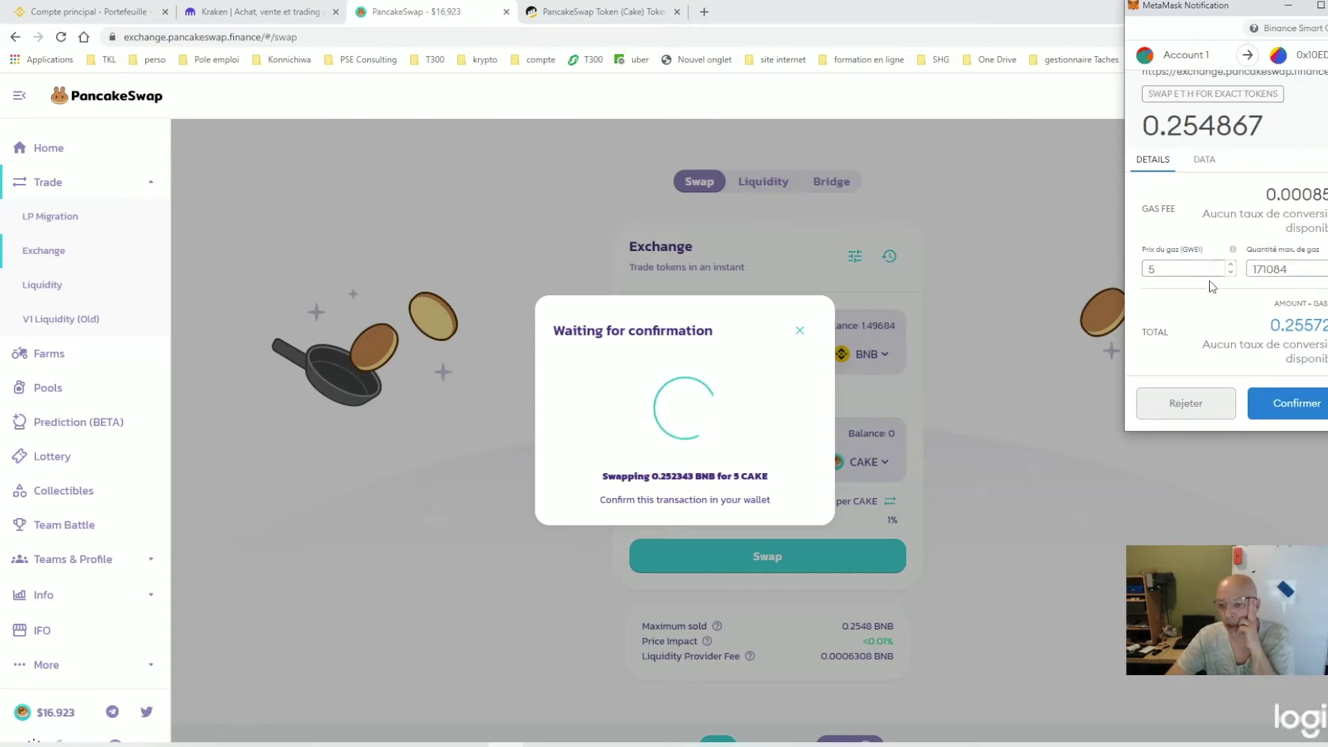
double_click(1270, 194)
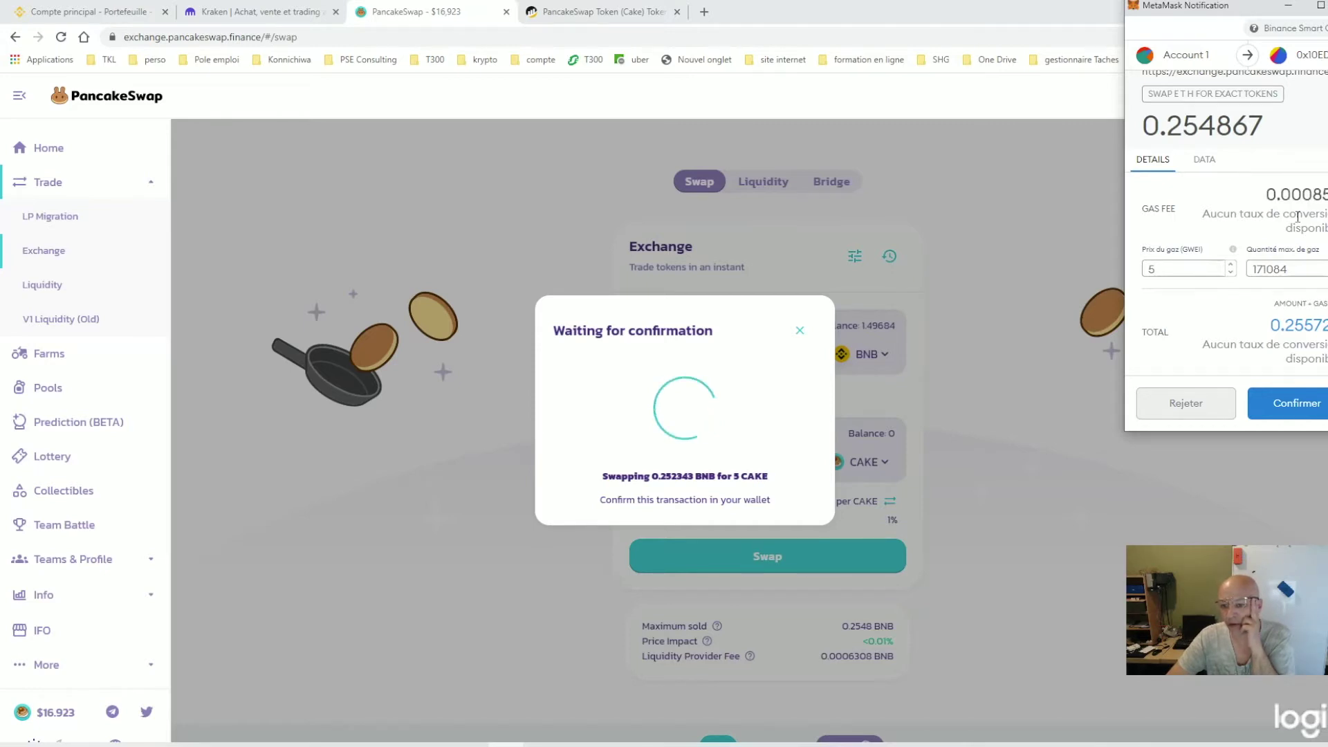
left_click(1295, 404)
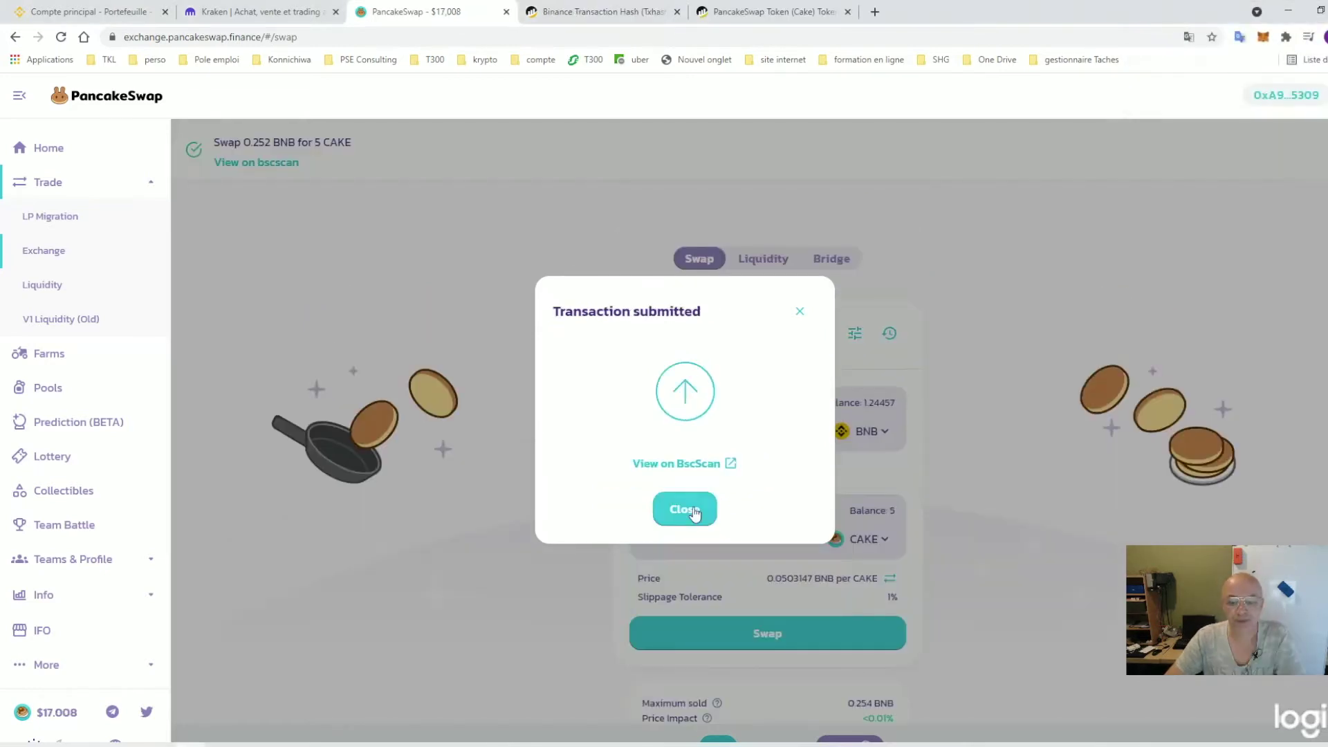
left_click(684, 509)
left_click(208, 111)
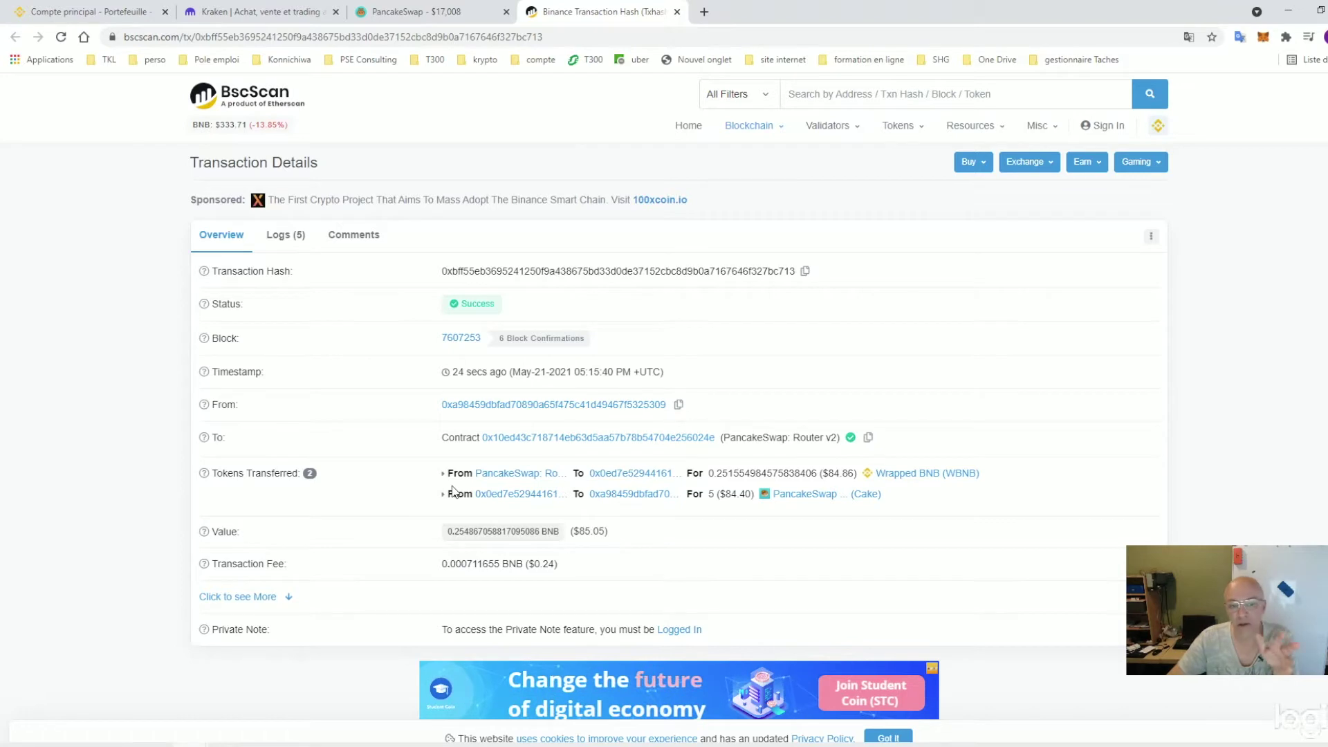
After seeing Success on BscScan, return to the PancakeSwap swap tab
key("ctrl+shift+Tab")
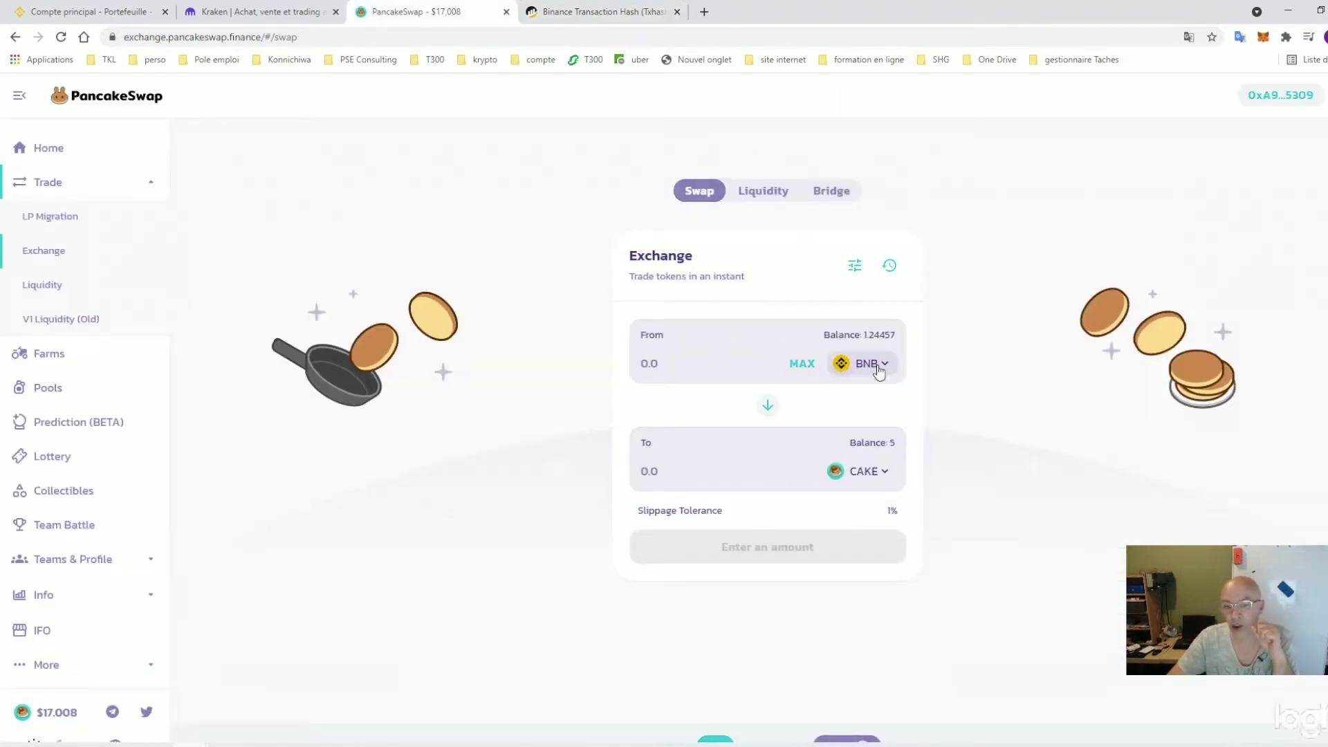
Review MetaMask balances: 1.2446 BNB, 9.2 USDT, 5 Cake, 10.167 BUSD, no Cake-LP
left_click(1262, 37)
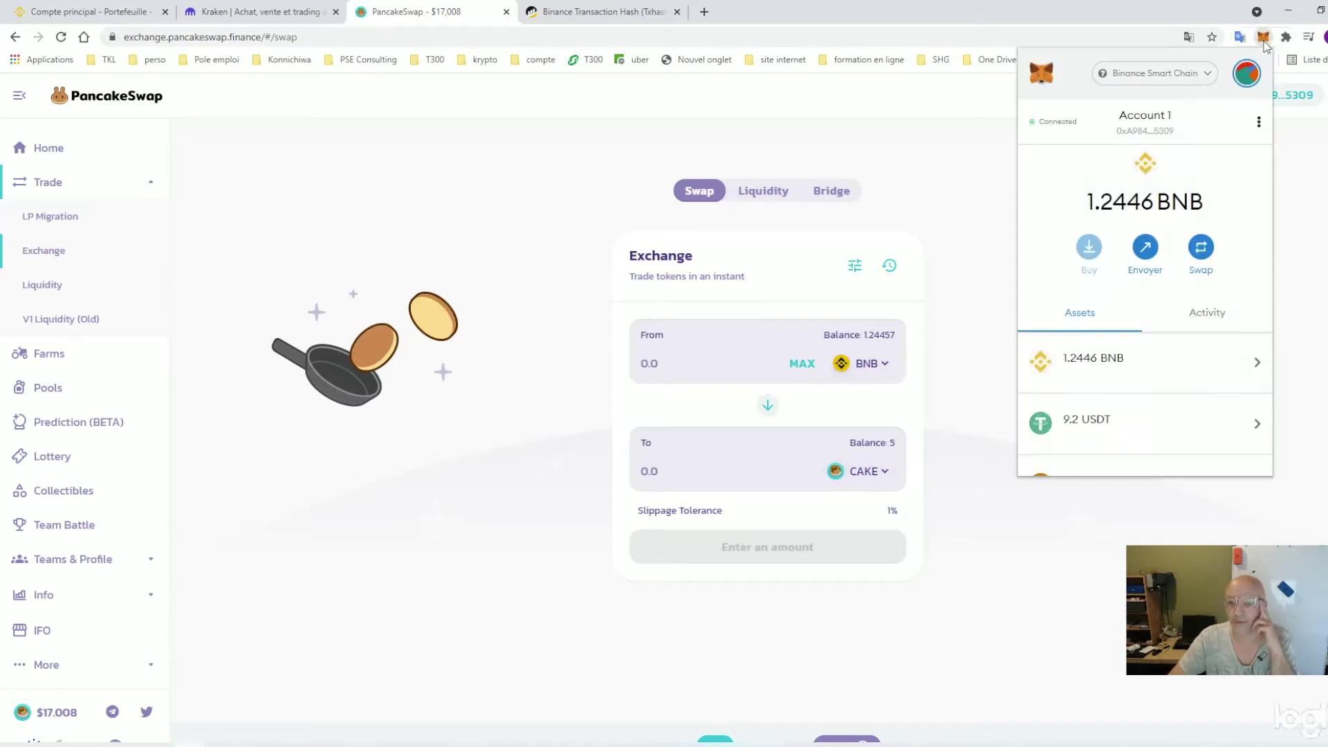
mouse_move(1111, 211)
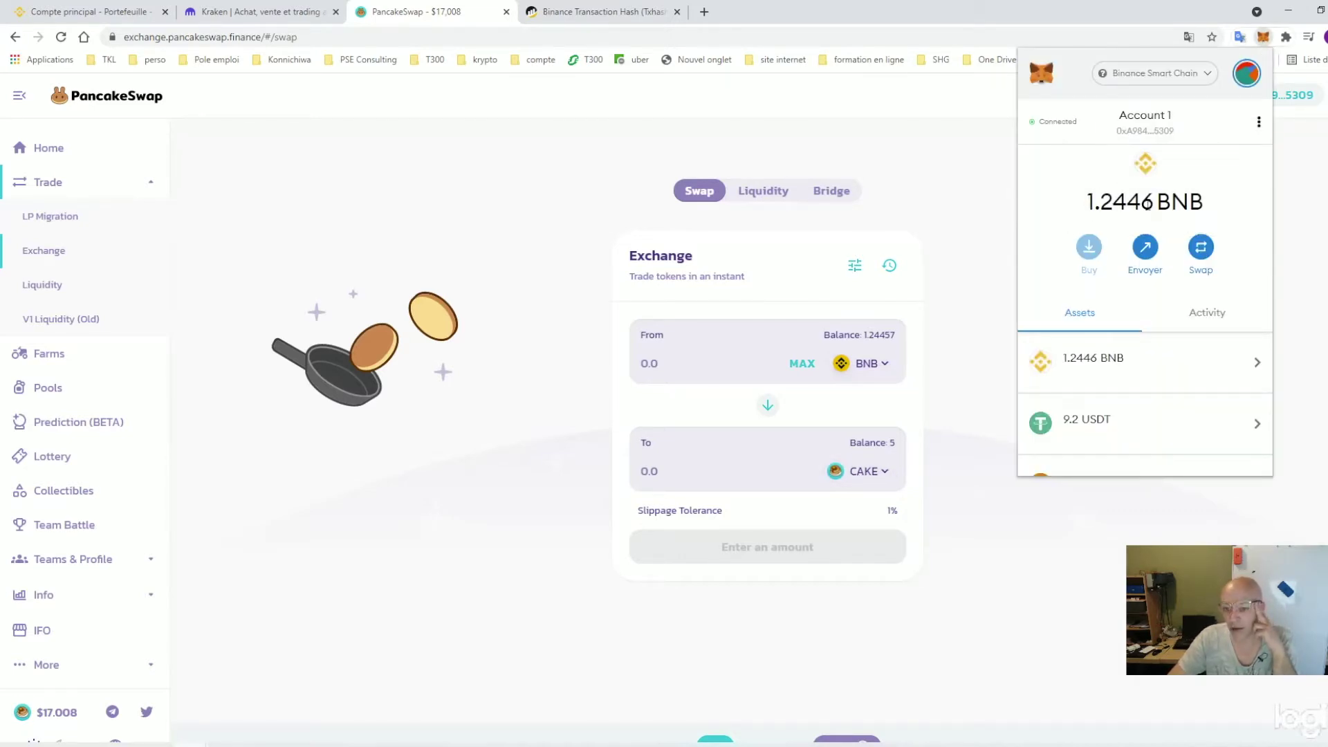
scroll(1164, 372, "down", 4)
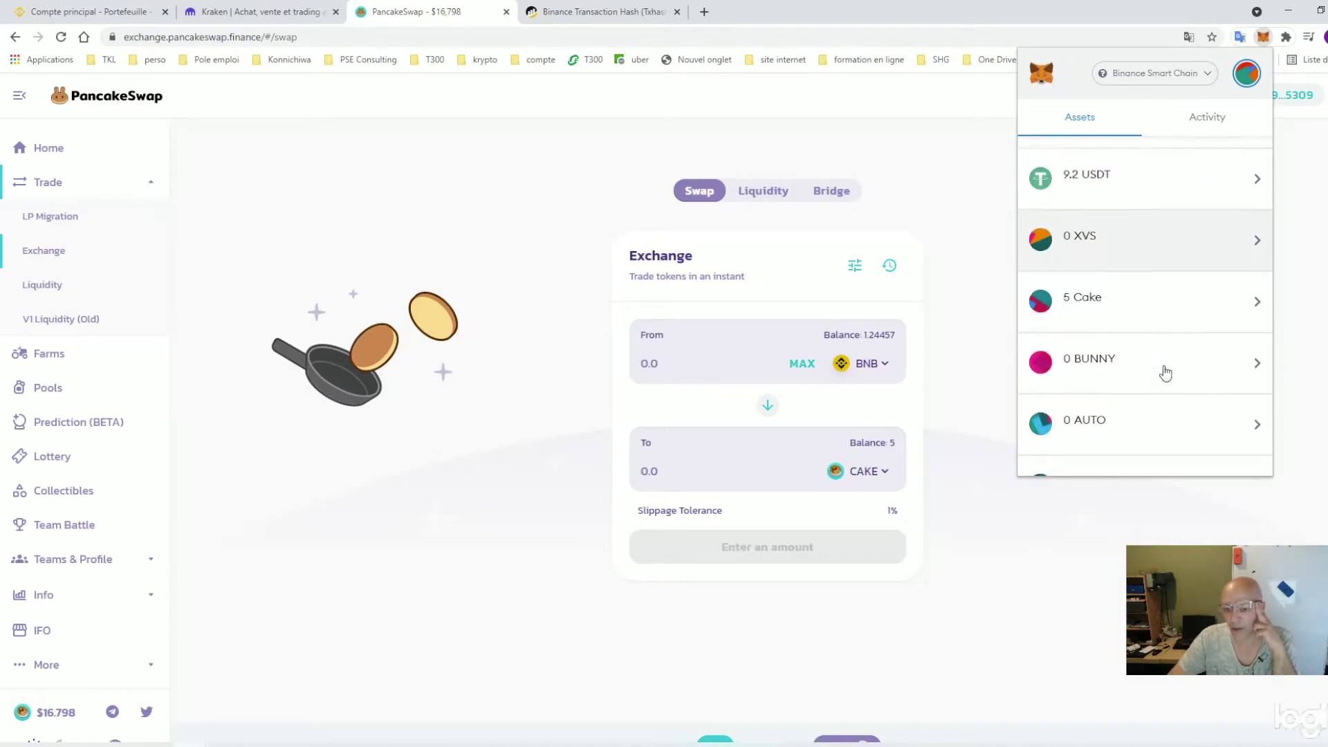
scroll(1164, 372, "down", 1)
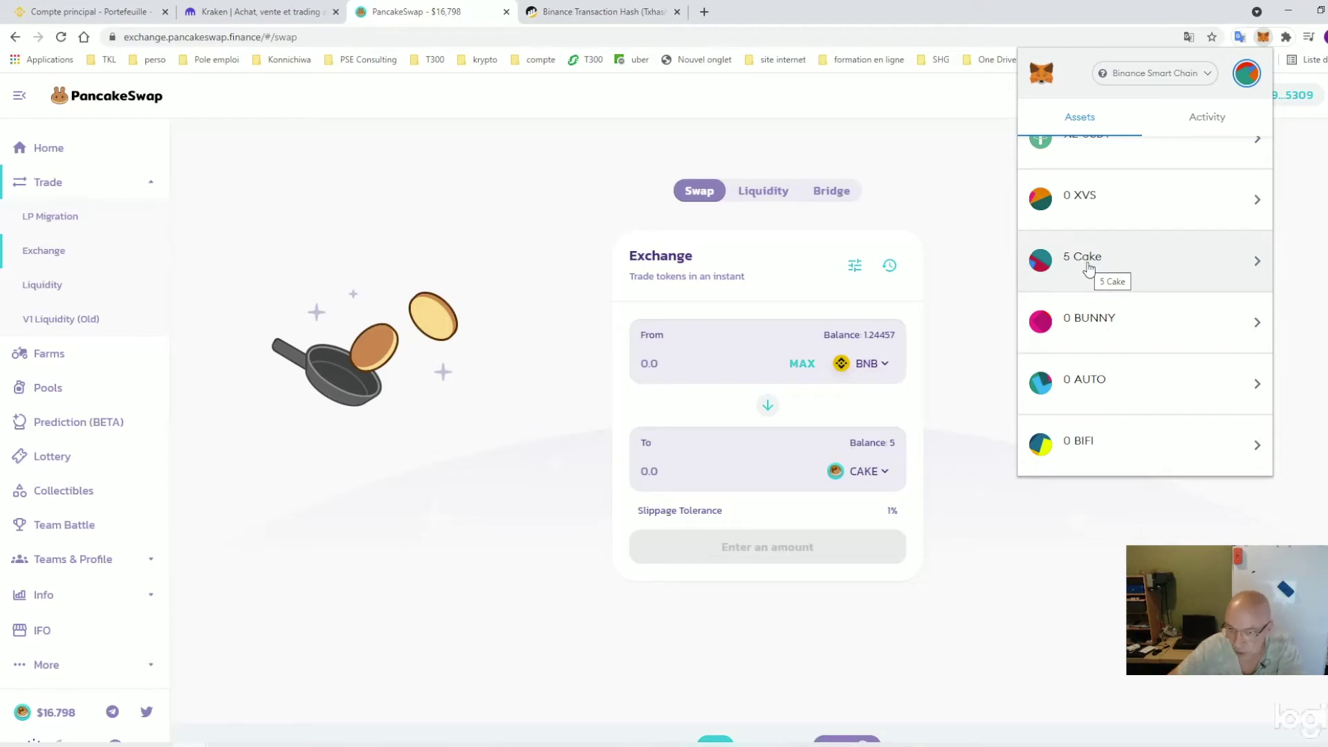
left_click(51, 184)
left_click(67, 193)
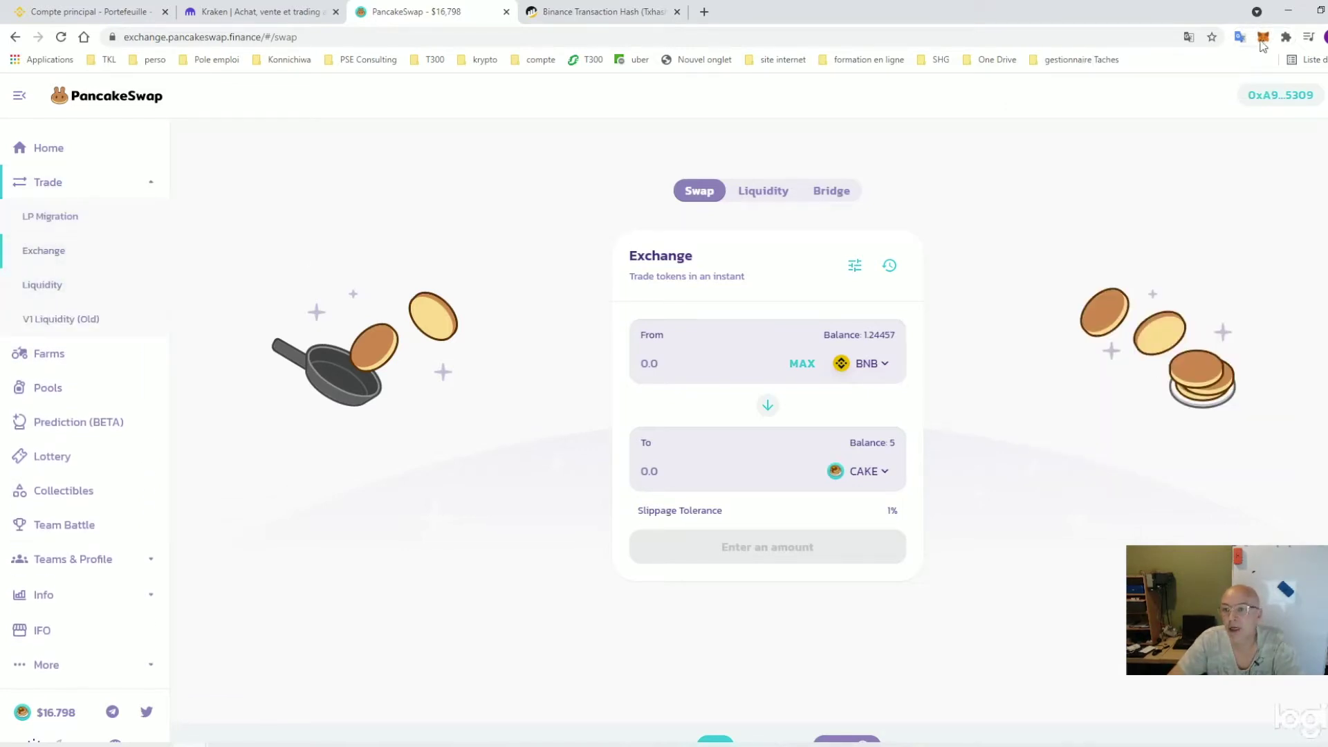
left_click(1263, 38)
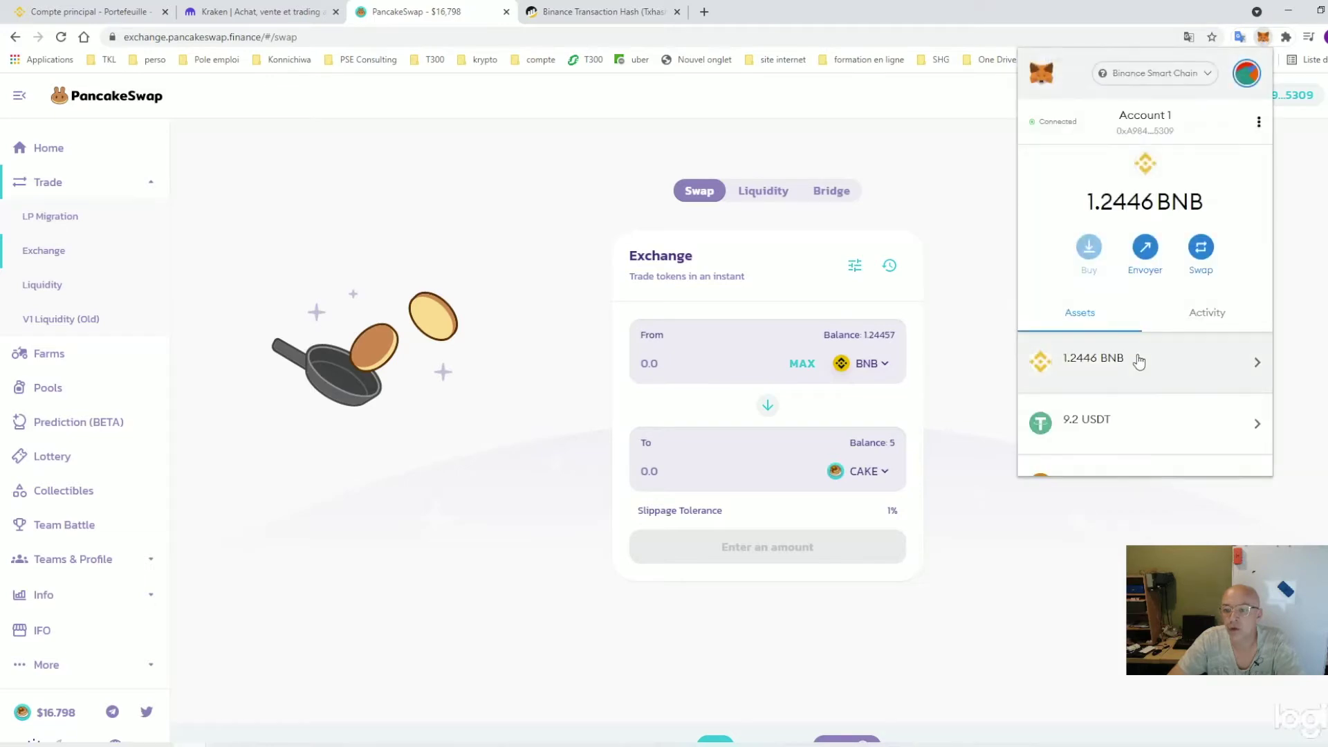
scroll(1132, 367, "down", 2)
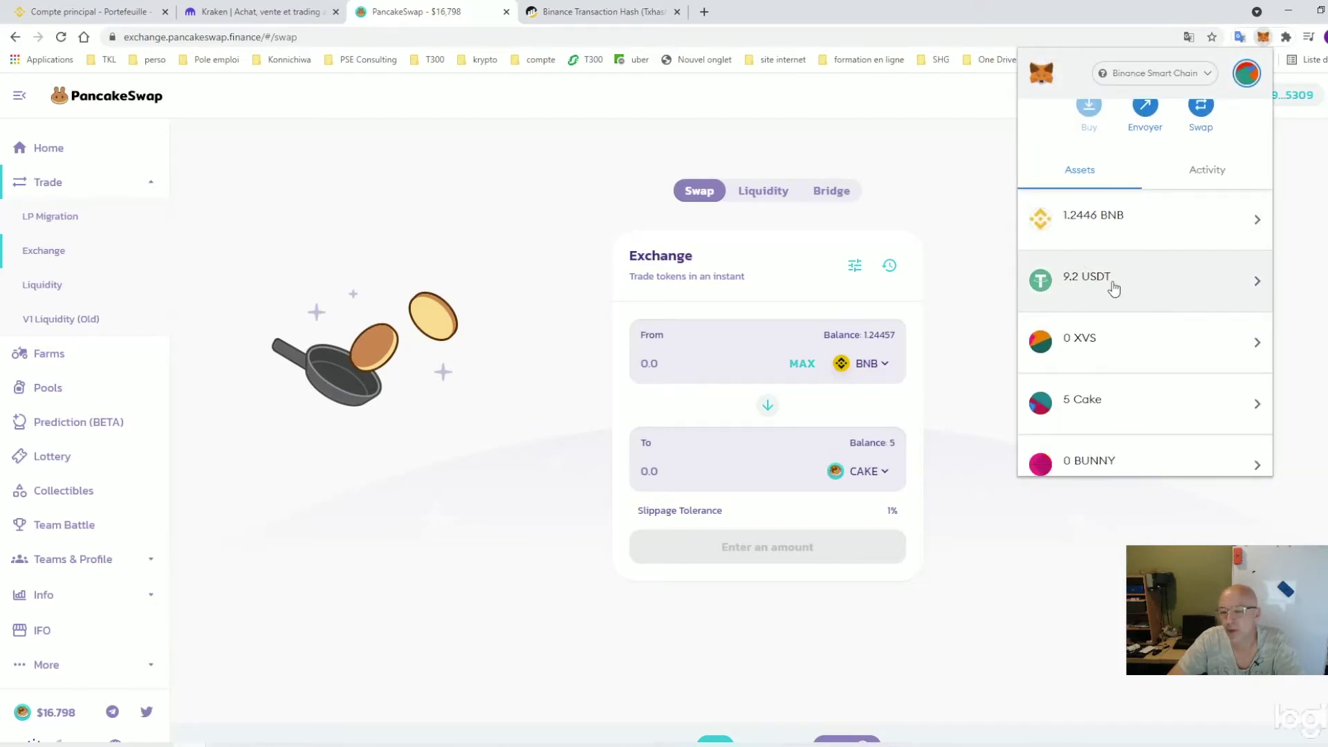
scroll(1148, 342, "down", 3)
scroll(1111, 436, "down", 3)
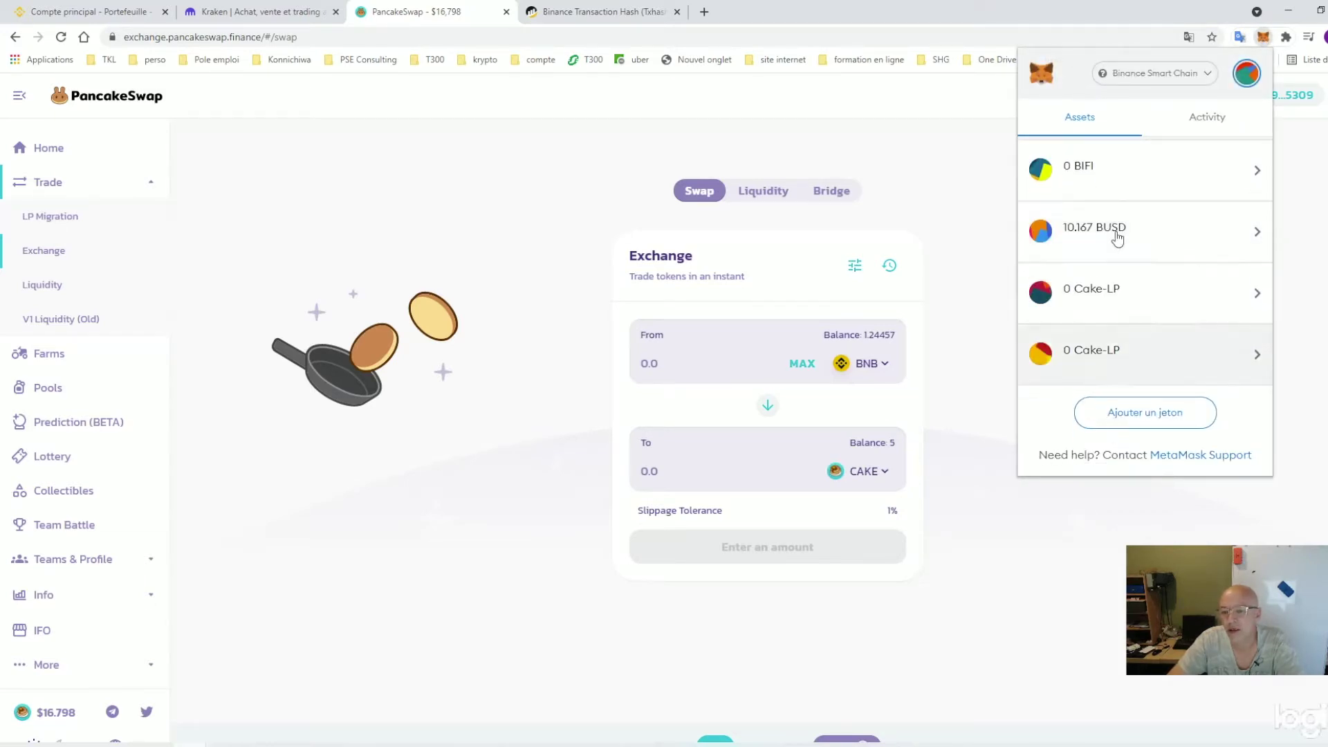
left_click(916, 367)
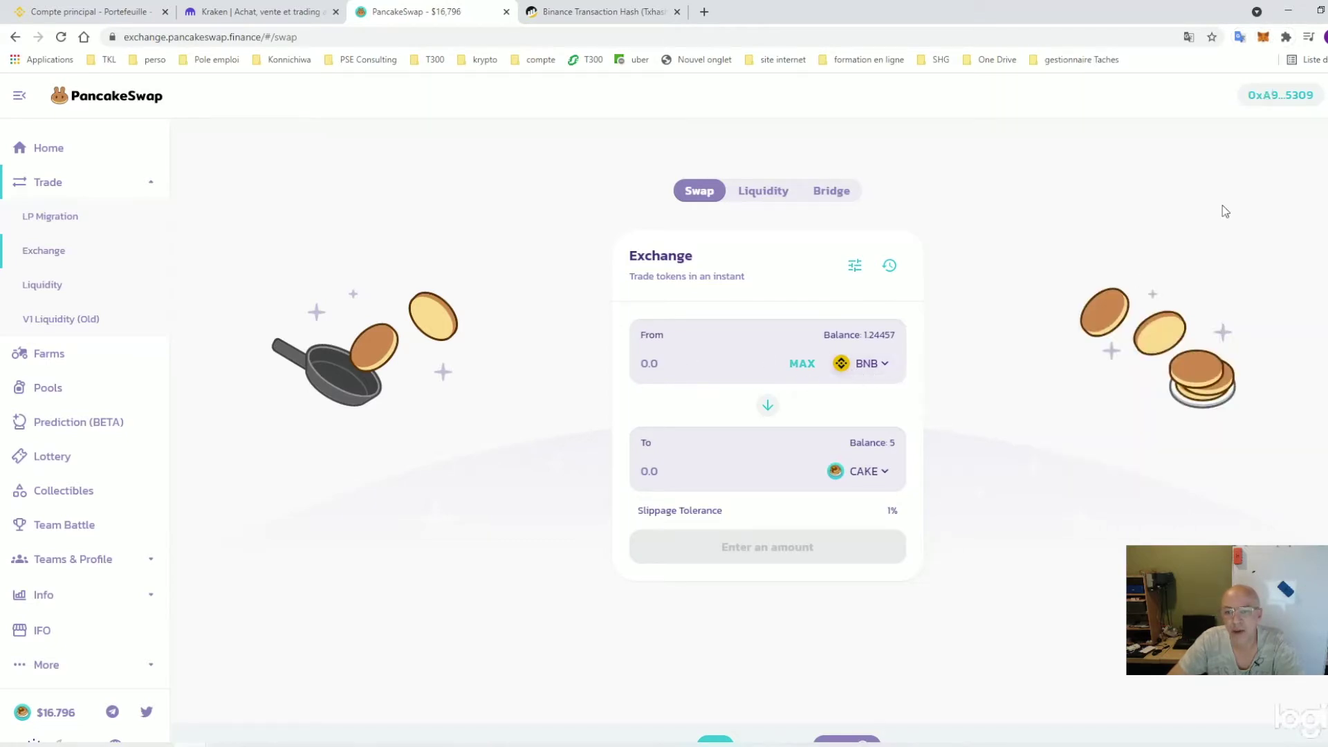
left_click(1264, 39)
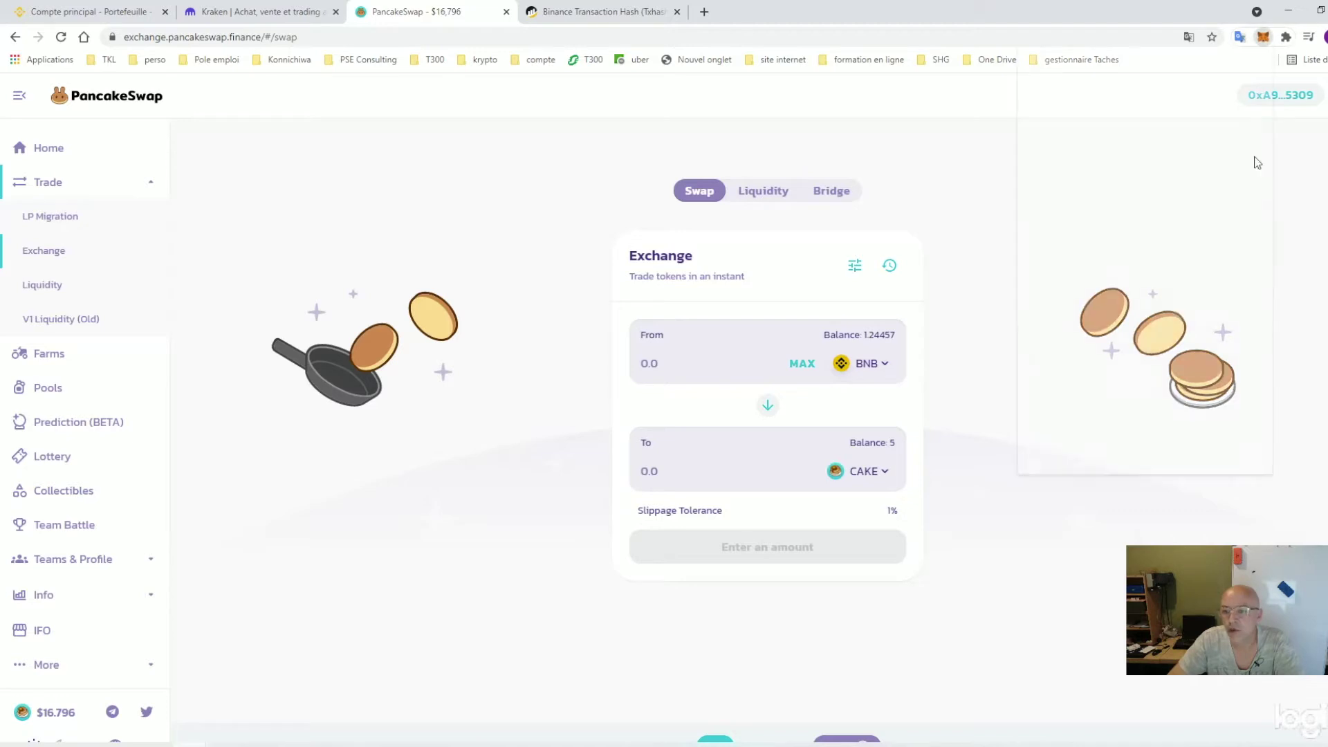
Swap the maximum 9.2 USDT for BUSD inside MetaMask
left_click(1201, 249)
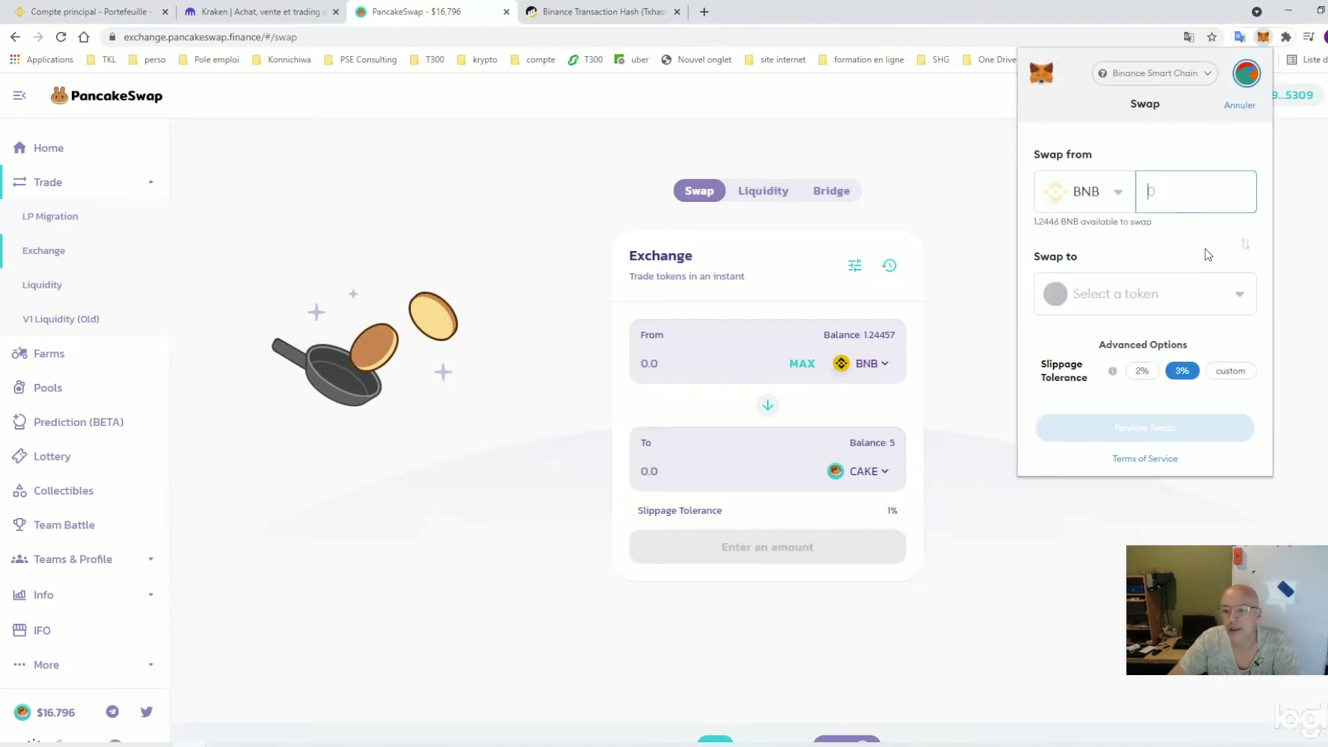
left_click(1119, 194)
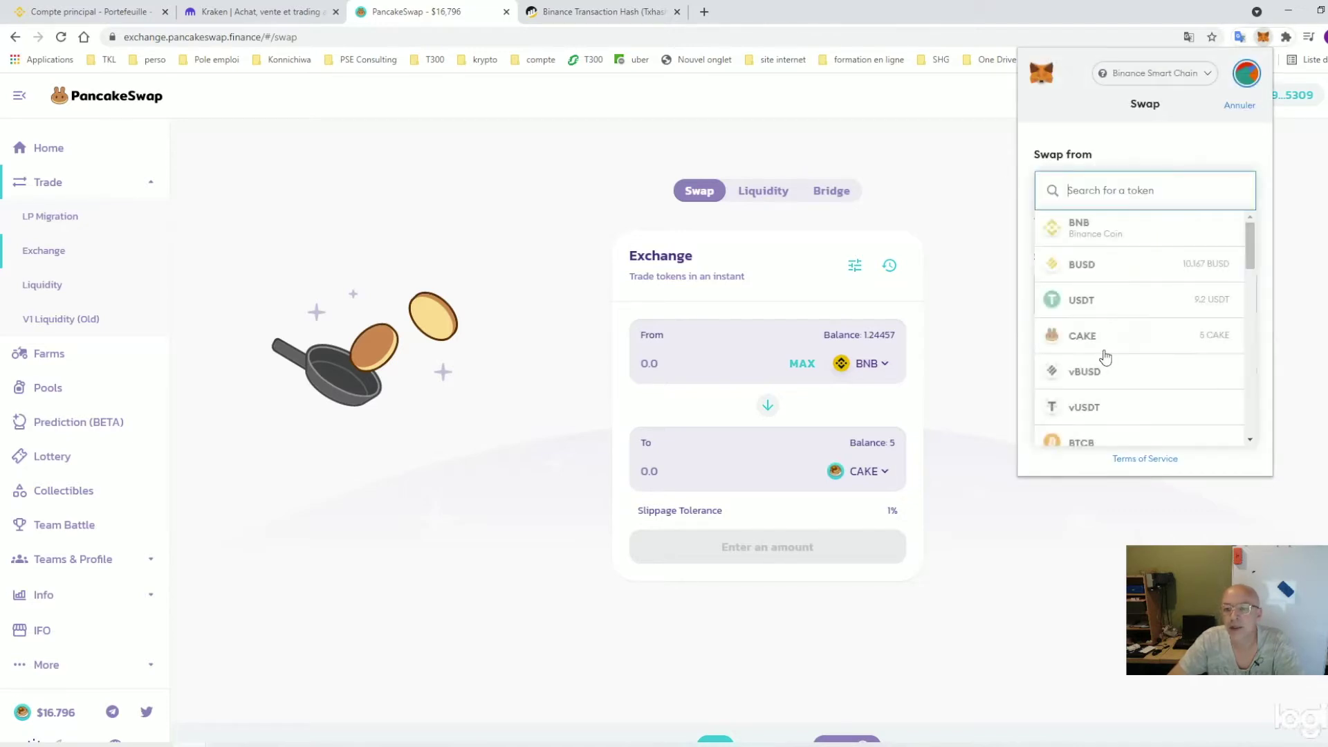
left_click(1093, 304)
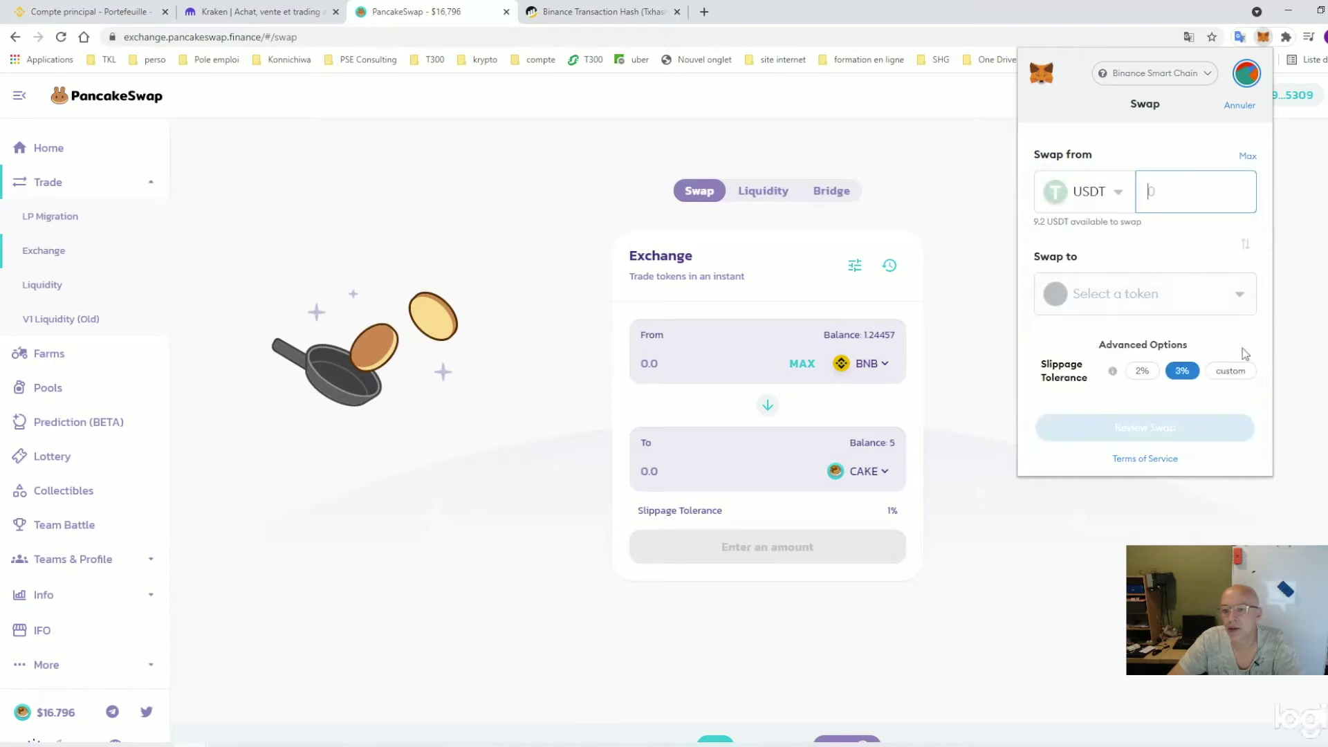
left_click(1134, 296)
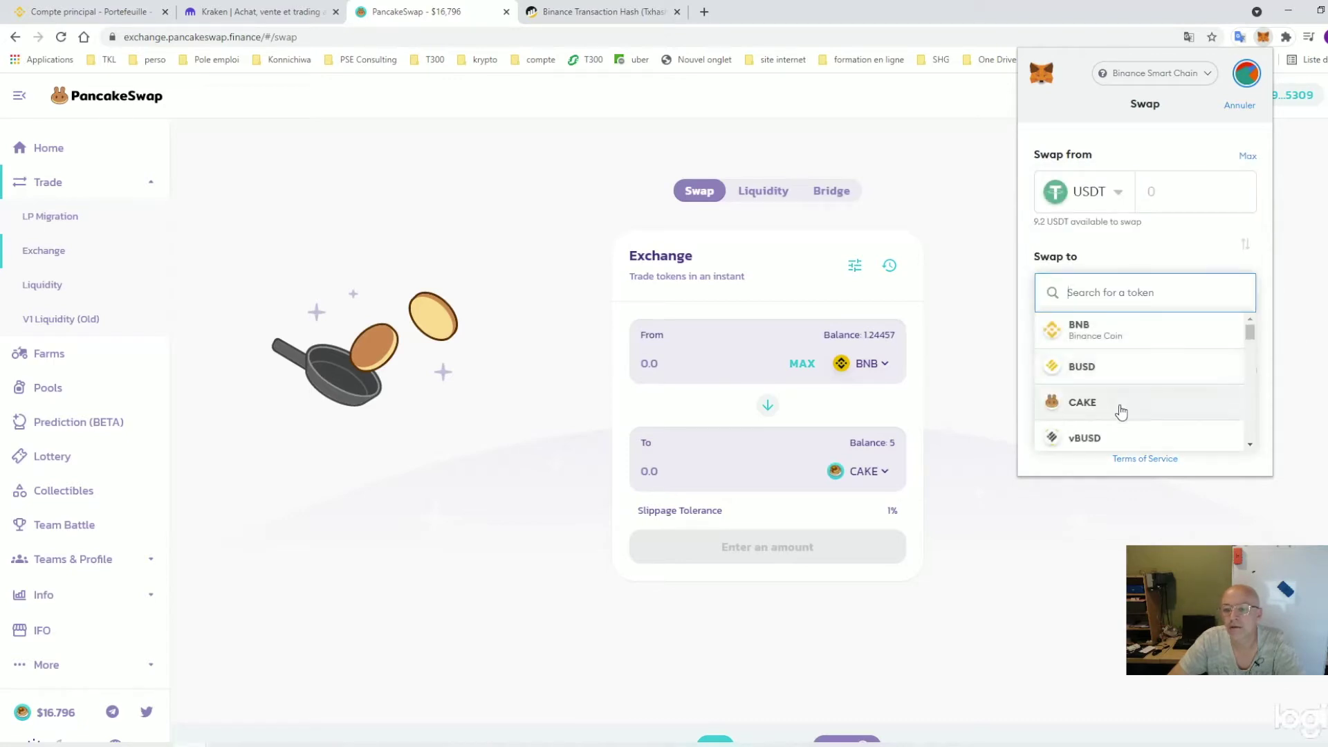
left_click(1112, 374)
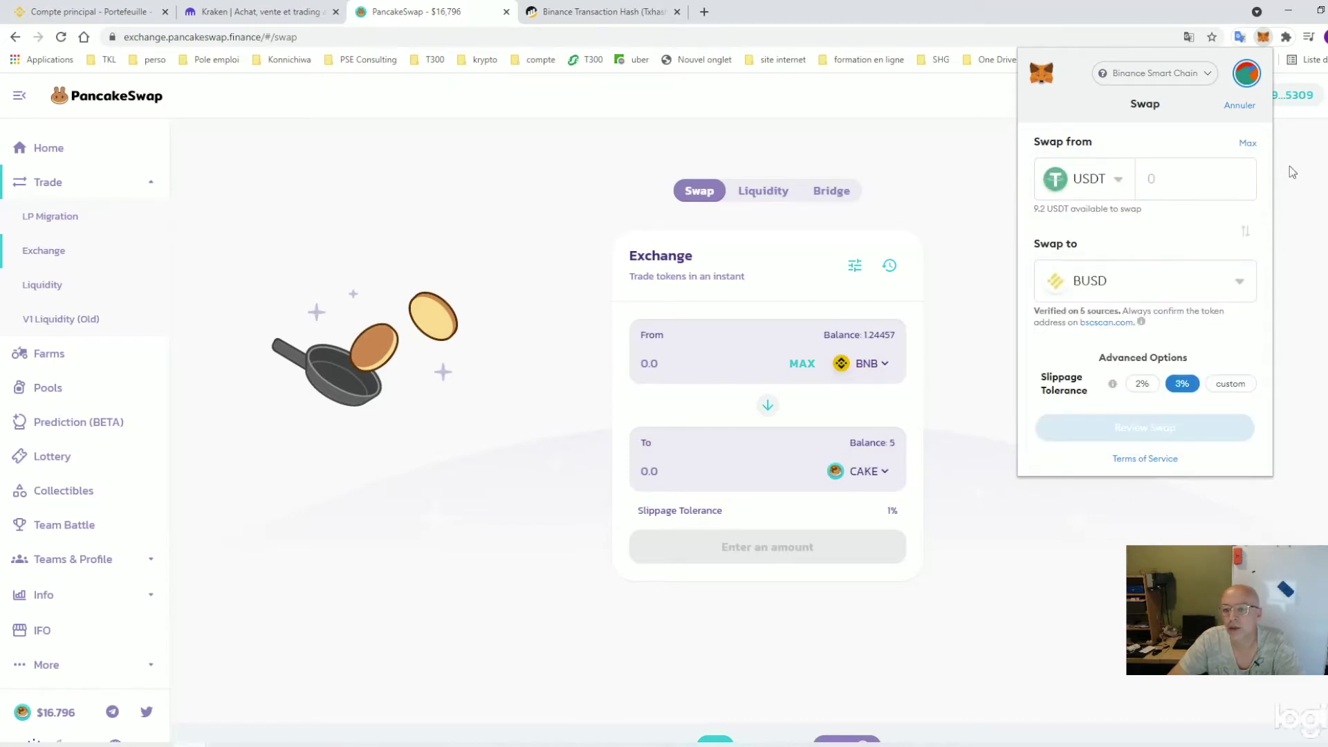
left_click(1249, 145)
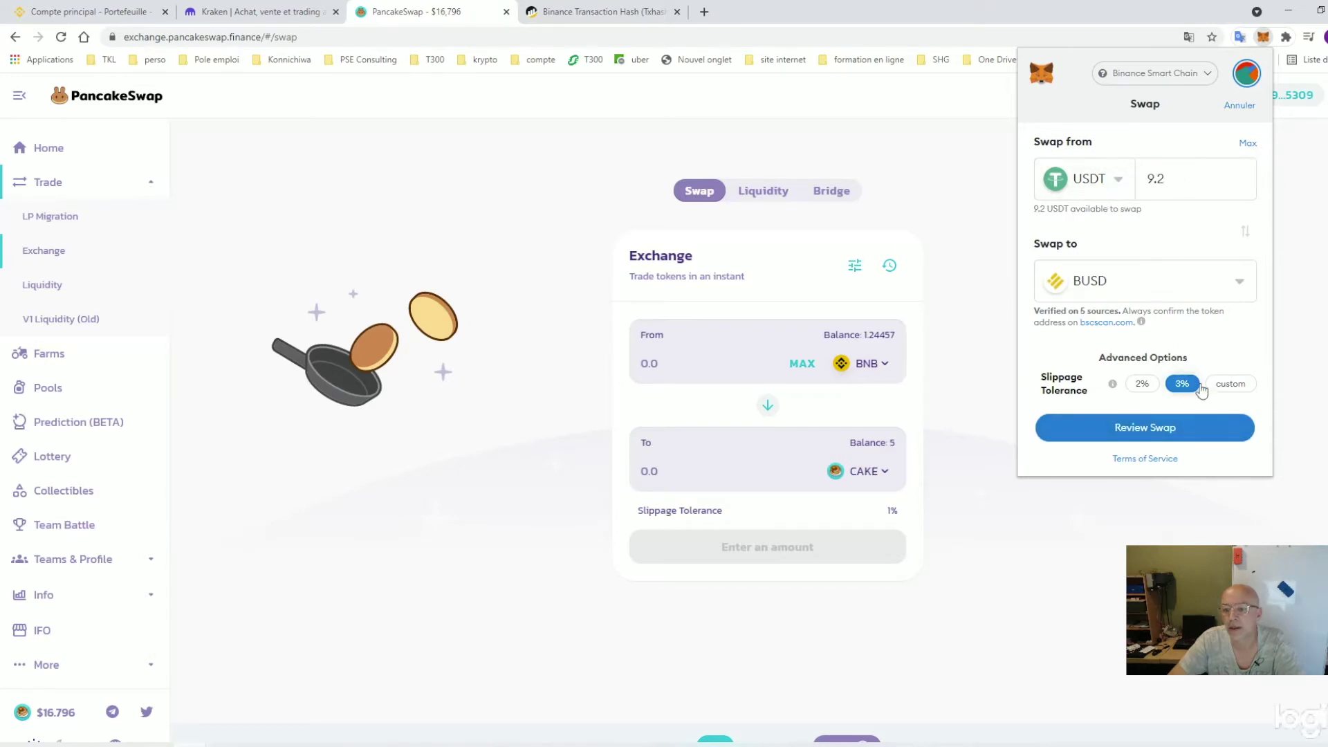
left_click(1159, 429)
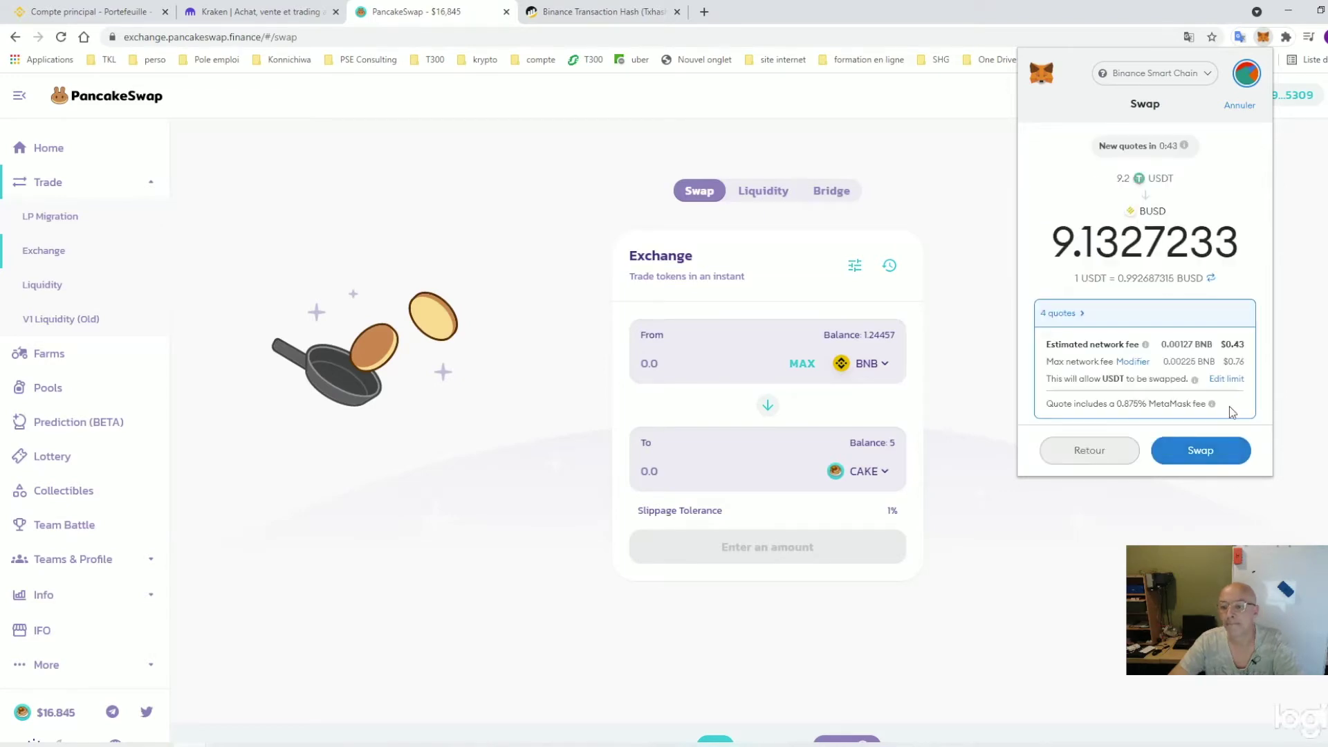
left_click(1201, 451)
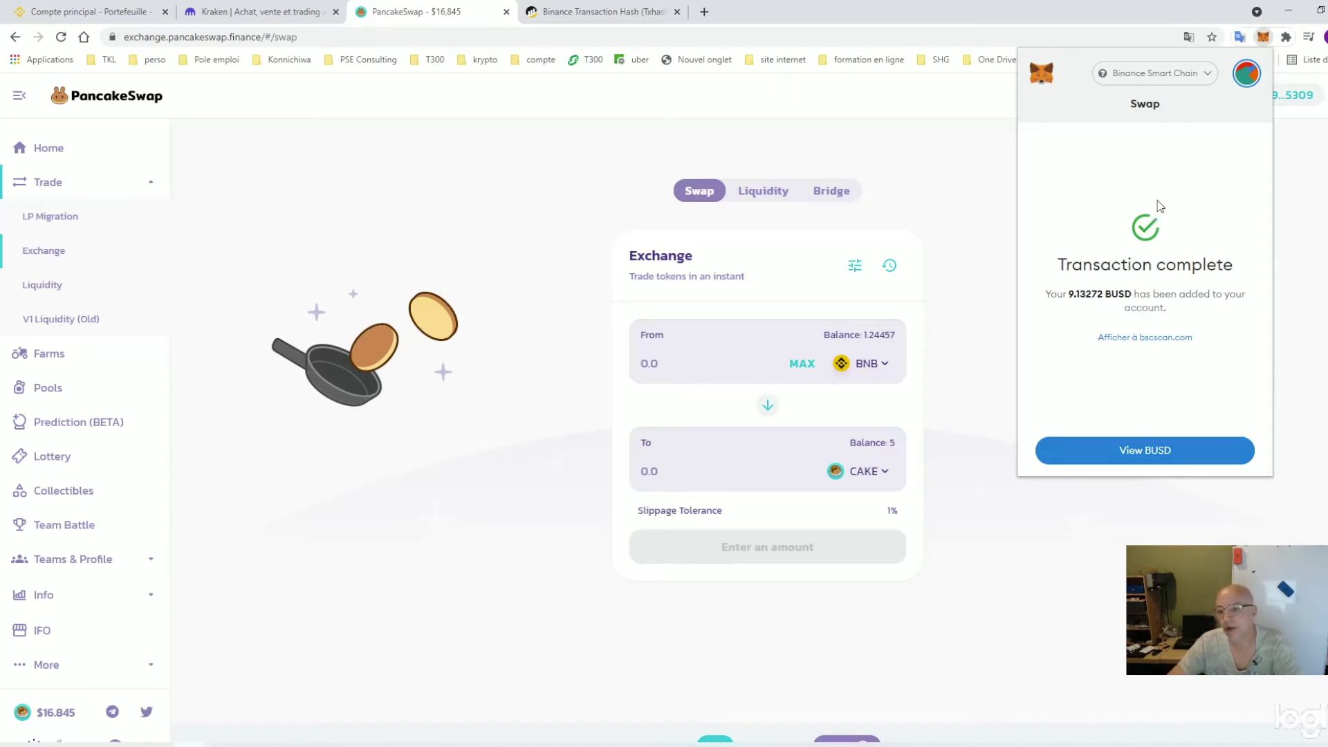
Check the updated BUSD balance of 19.299 in the wallet's asset list
left_click(1172, 450)
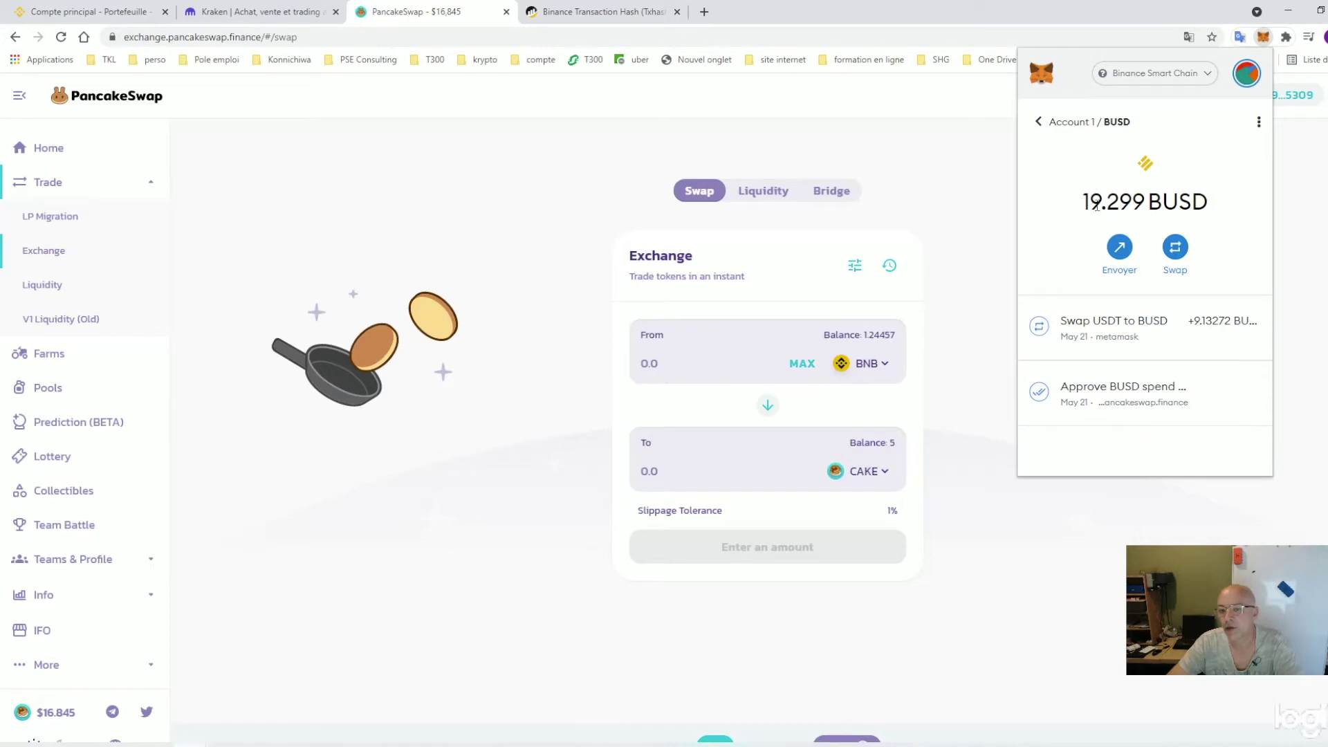
left_click(1036, 122)
scroll(1110, 387, "down", 4)
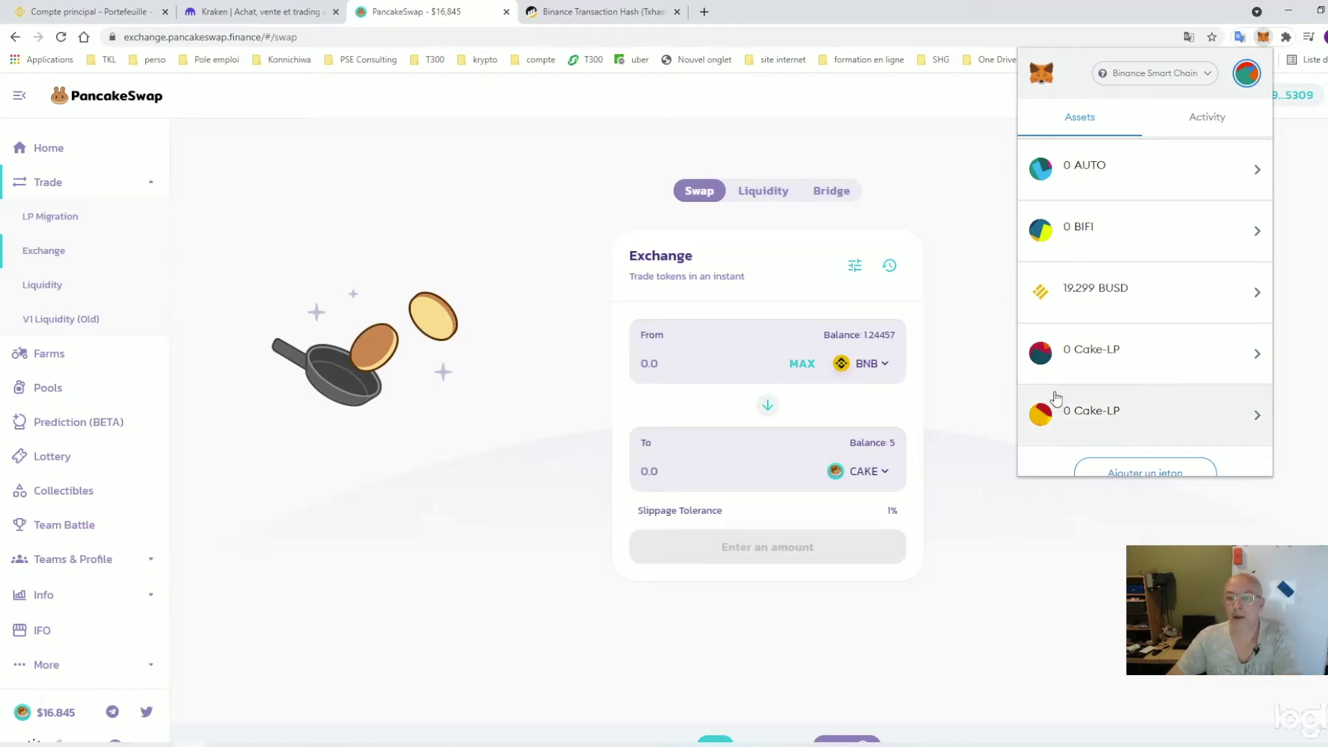
scroll(1110, 348, "up", 4)
Close MetaMask and browse the Farms list, noting CAKE-BNB at 51.72% APR
left_click(1287, 337)
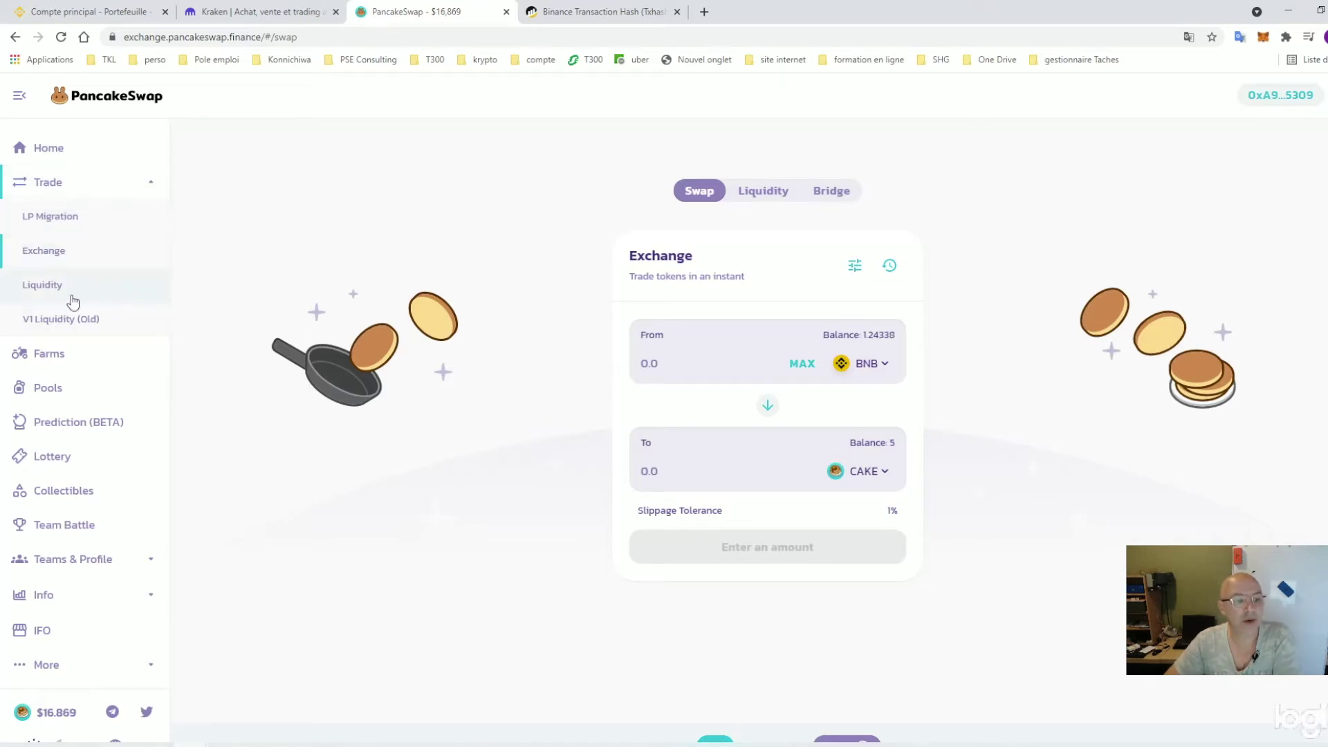
left_click(59, 358)
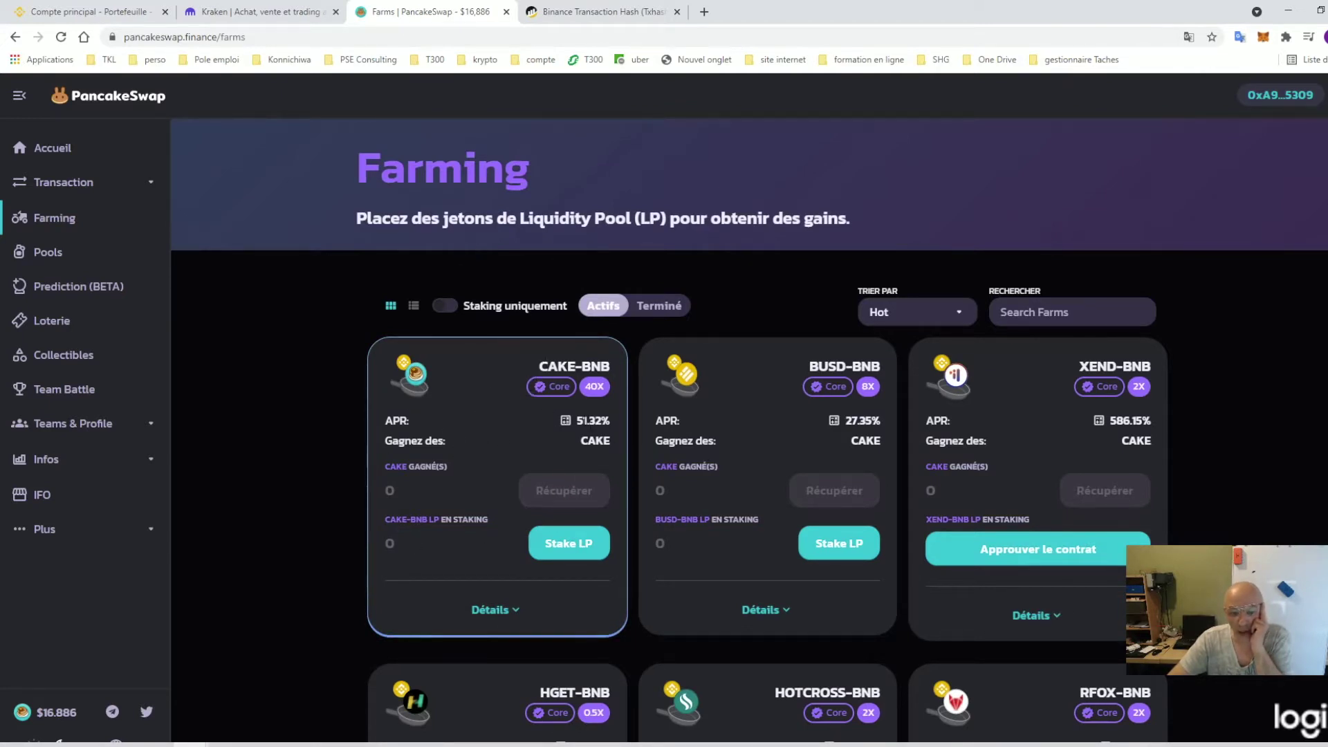
left_click_drag(594, 420, 583, 420)
scroll(1044, 433, "down", 2)
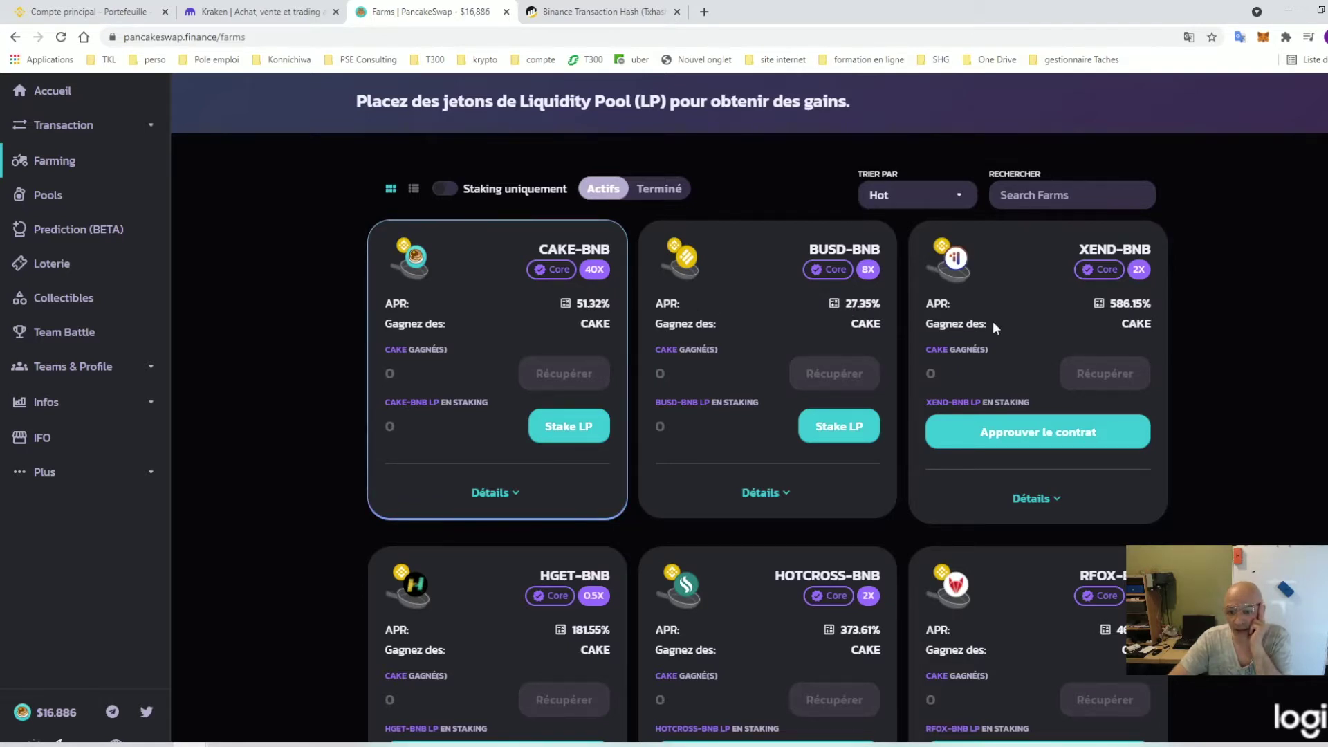
scroll(990, 323, "down", 5)
scroll(572, 388, "up", 6)
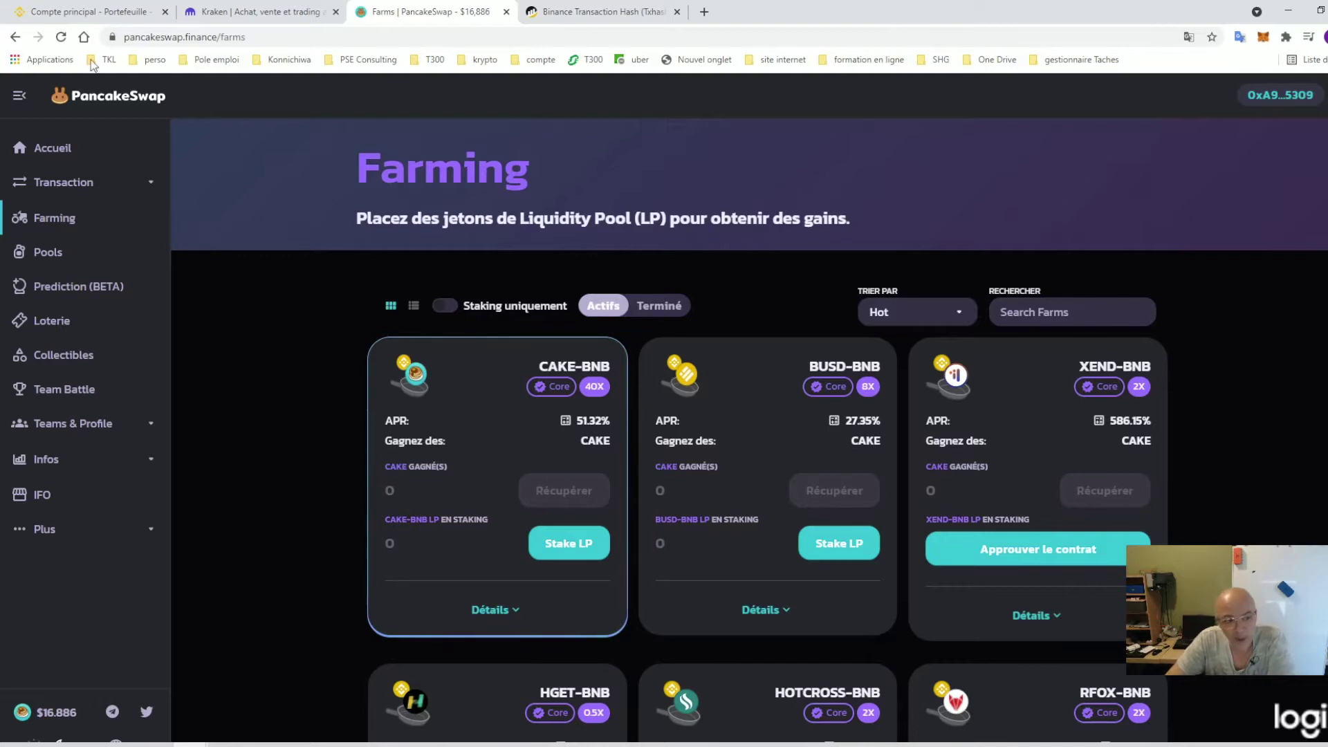
Glance at the syrup Pools, then return to the Farming list
left_click(52, 255)
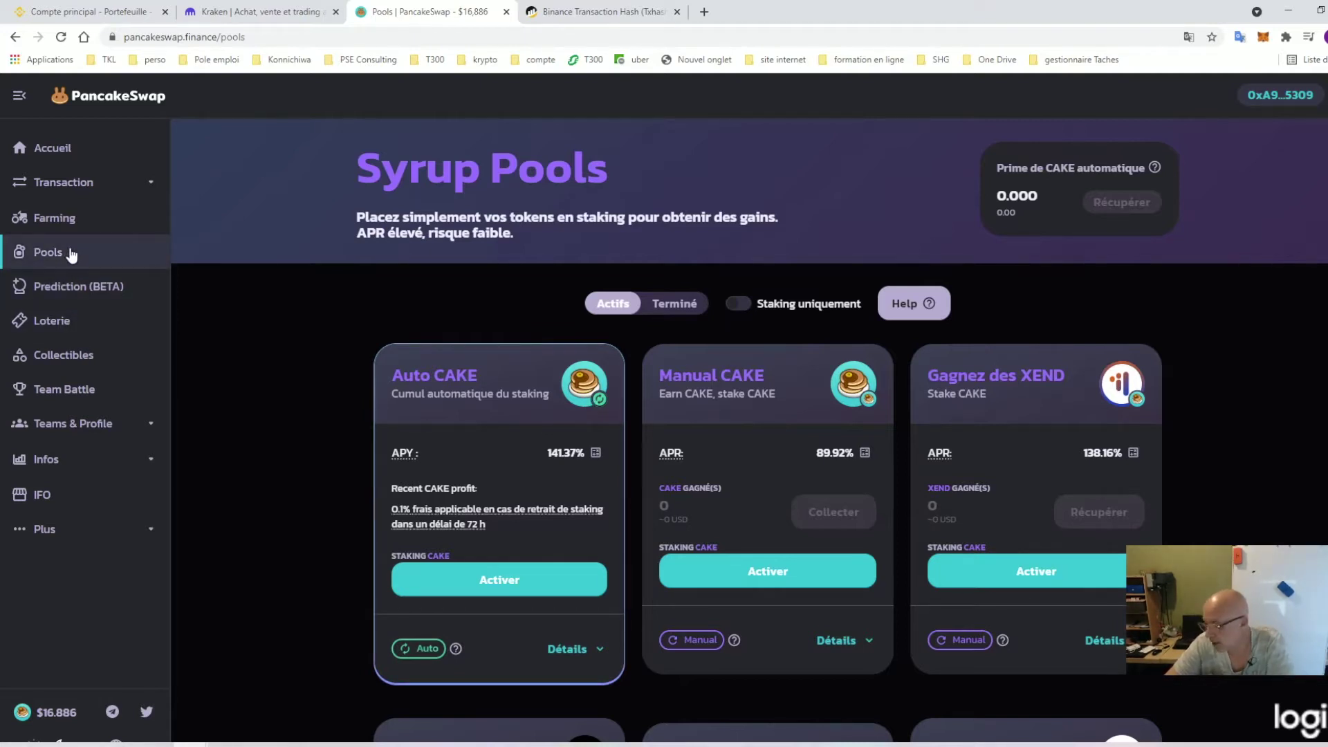
left_click(68, 227)
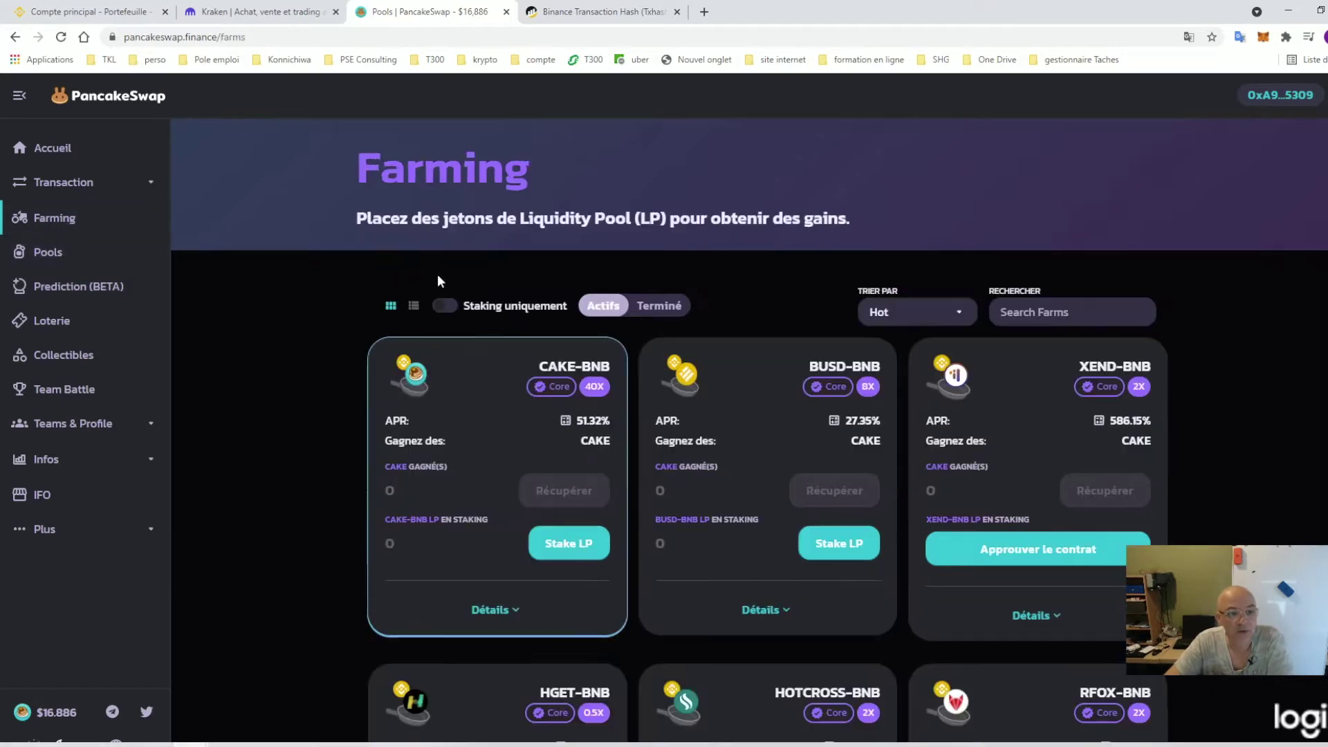
scroll(626, 459, "down", 3)
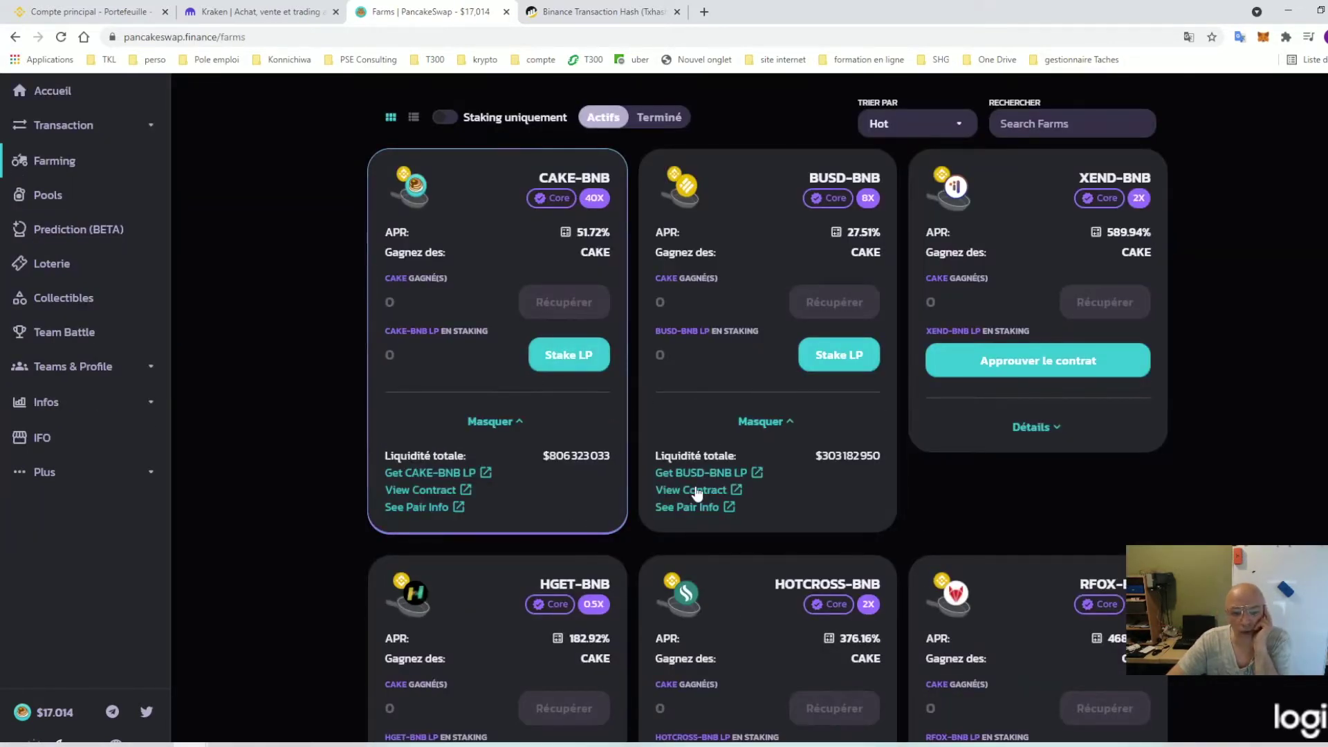
Choose Stake LP on the BUSD-BNB farm and follow 'Get BUSD-BNB LP' to Add Liquidity
left_click(837, 364)
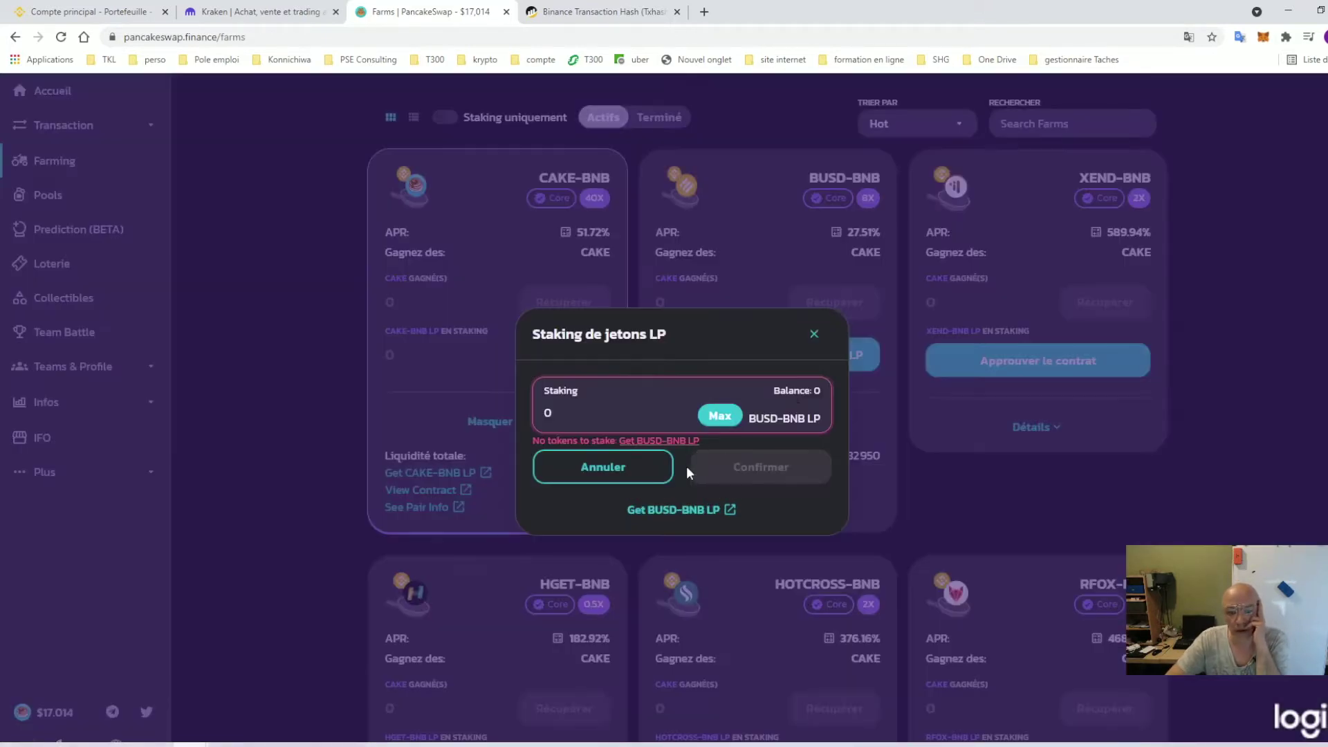
left_click(697, 512)
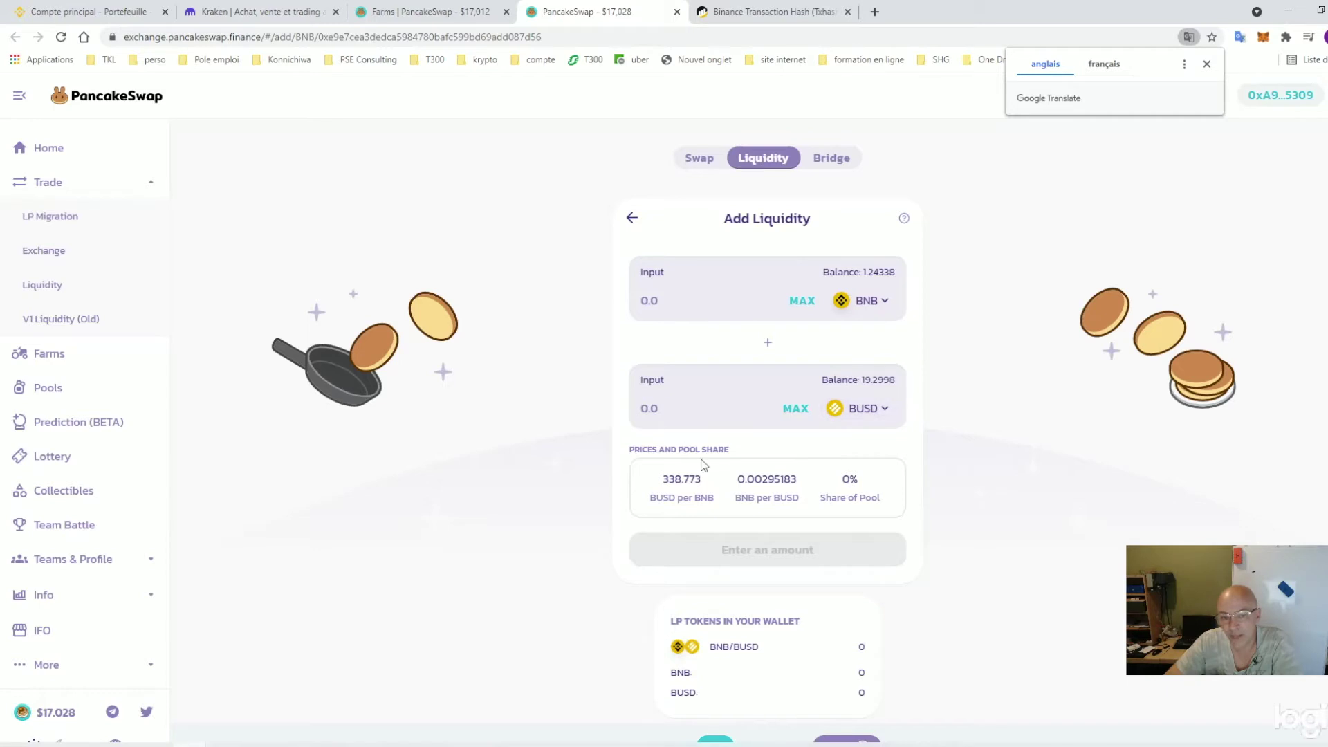
Dismiss the translation offer and check available balances in MetaMask
left_click(1207, 65)
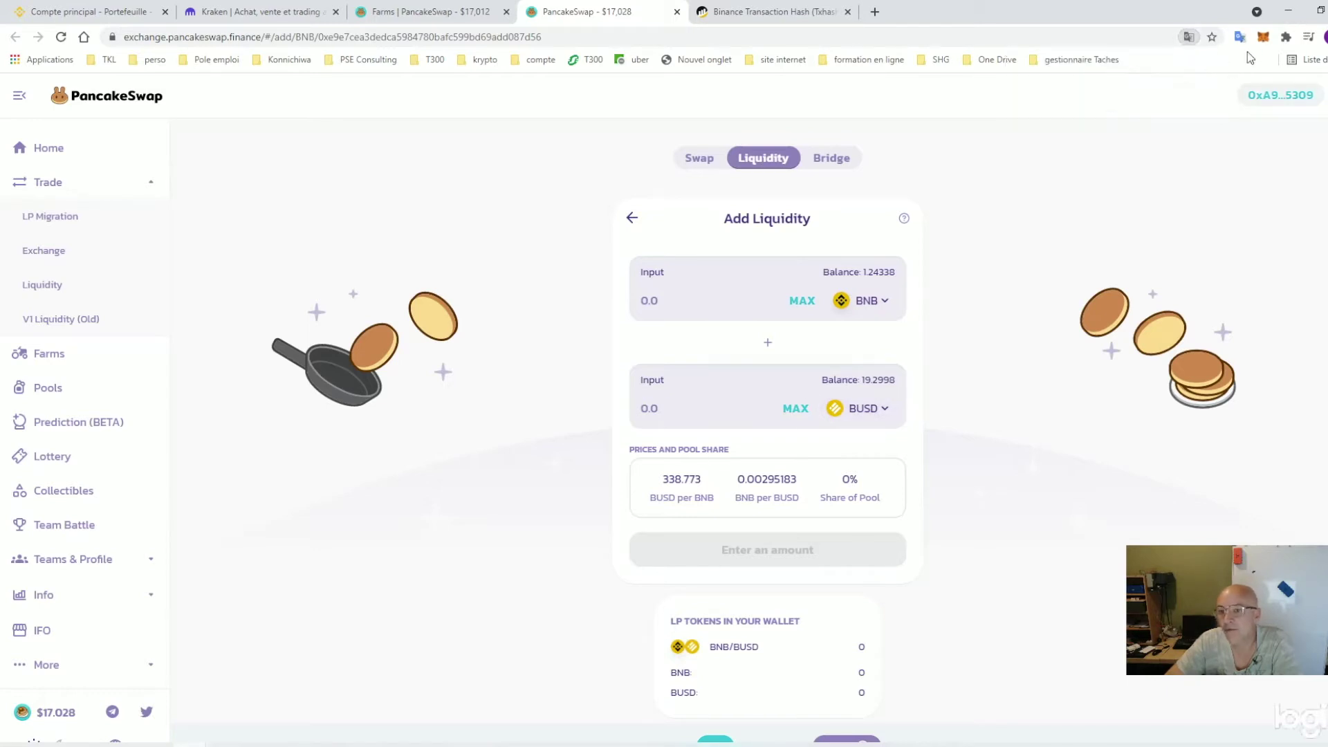
left_click(1263, 37)
scroll(1116, 409, "down", 3)
scroll(1117, 411, "down", 2)
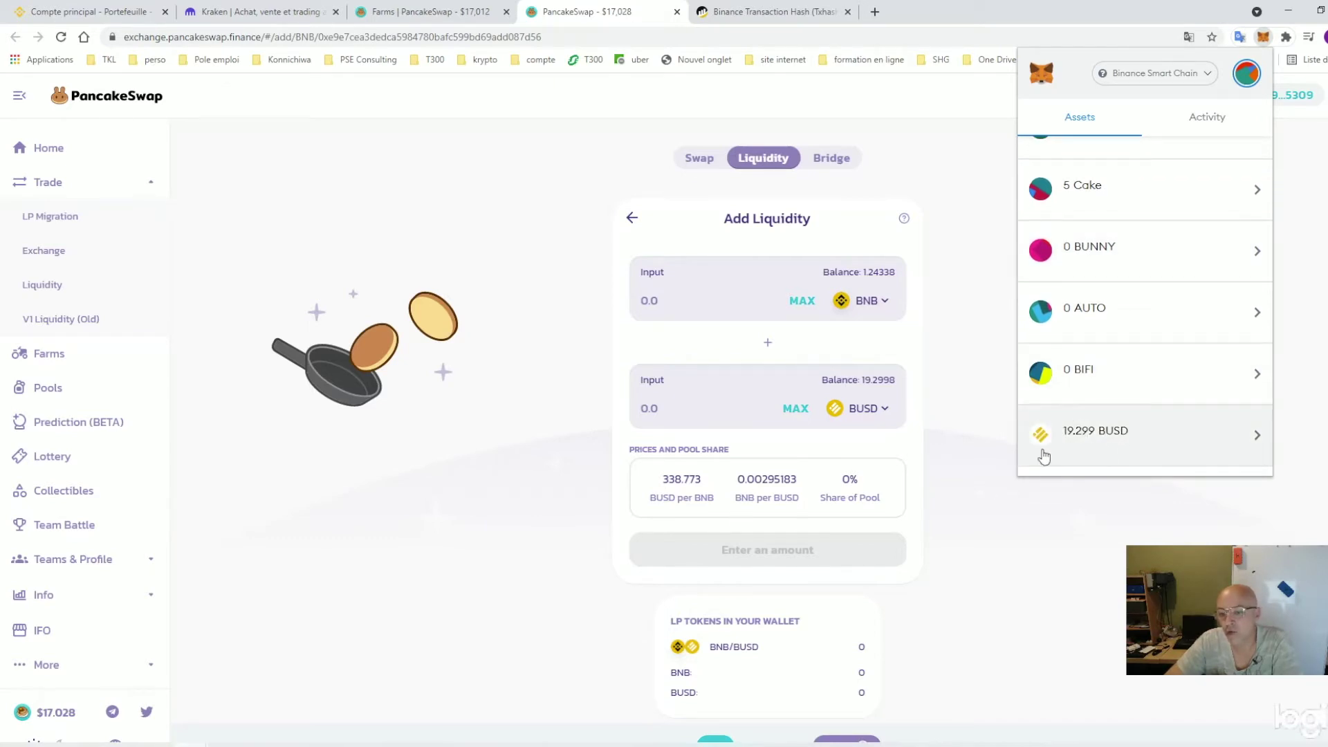
Deposit the full 19.2998 BUSD with matching 0.0567708 BNB and review the supply summary
left_click(665, 411)
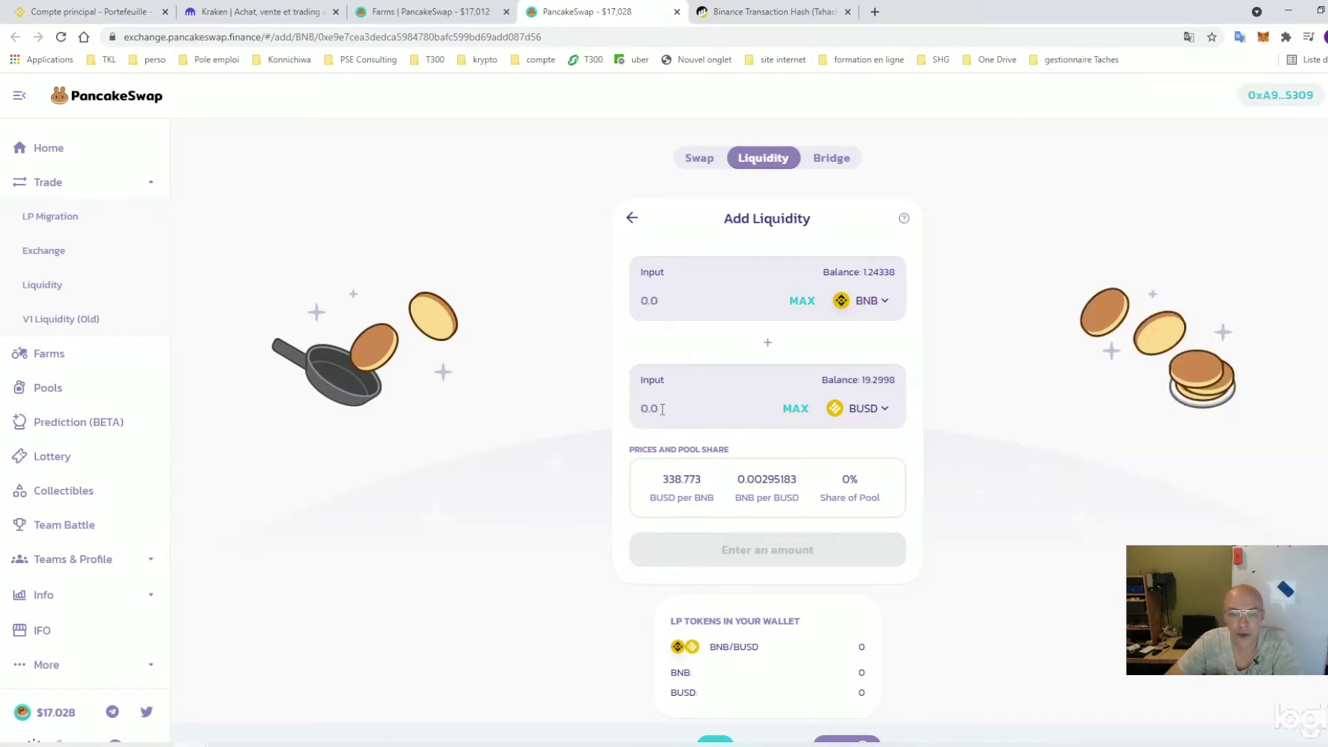
type("19")
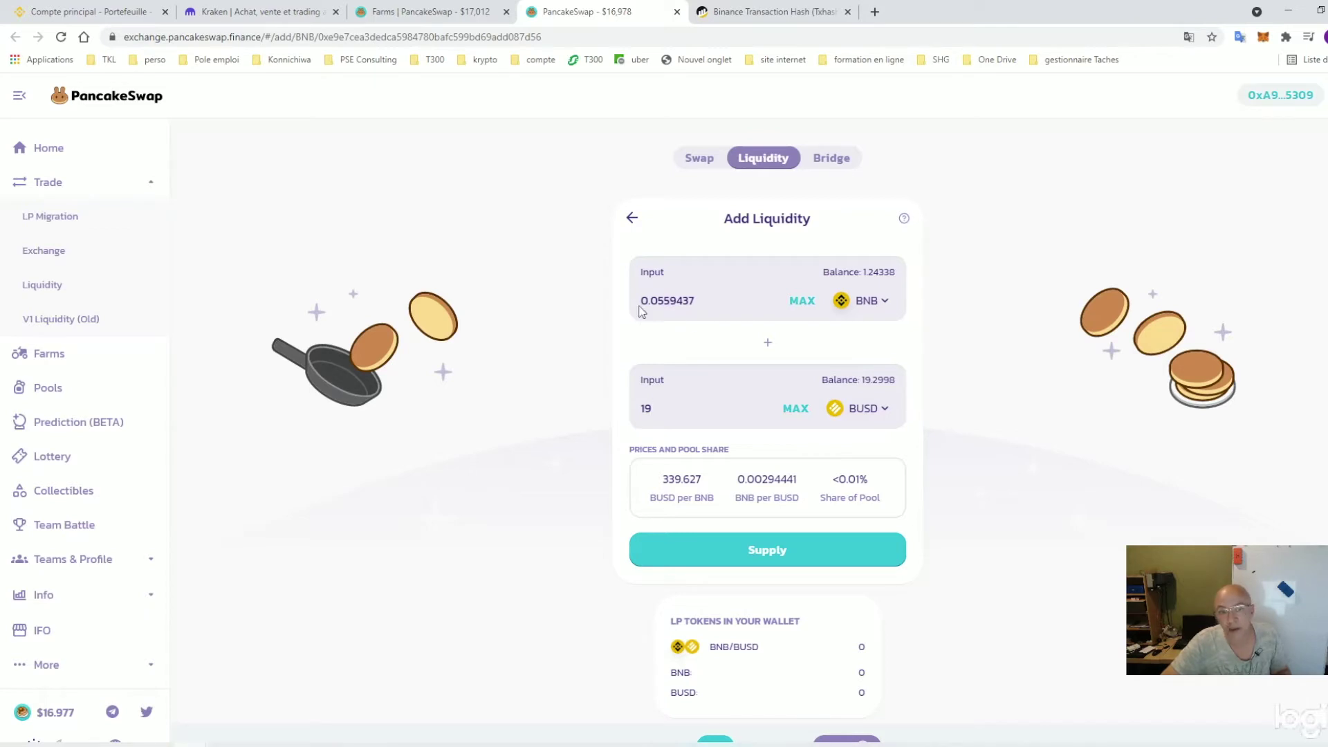
left_click(795, 410)
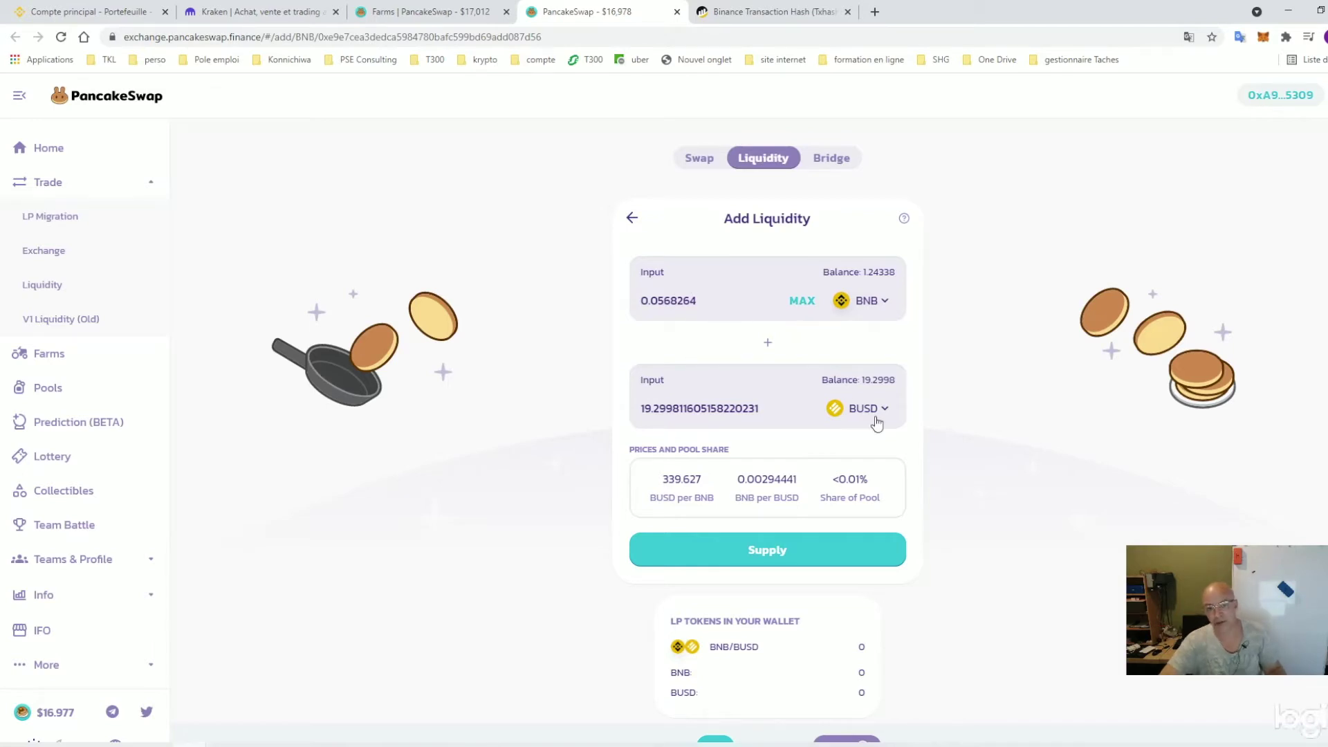
scroll(886, 451, "down", 1)
scroll(813, 449, "up", 1)
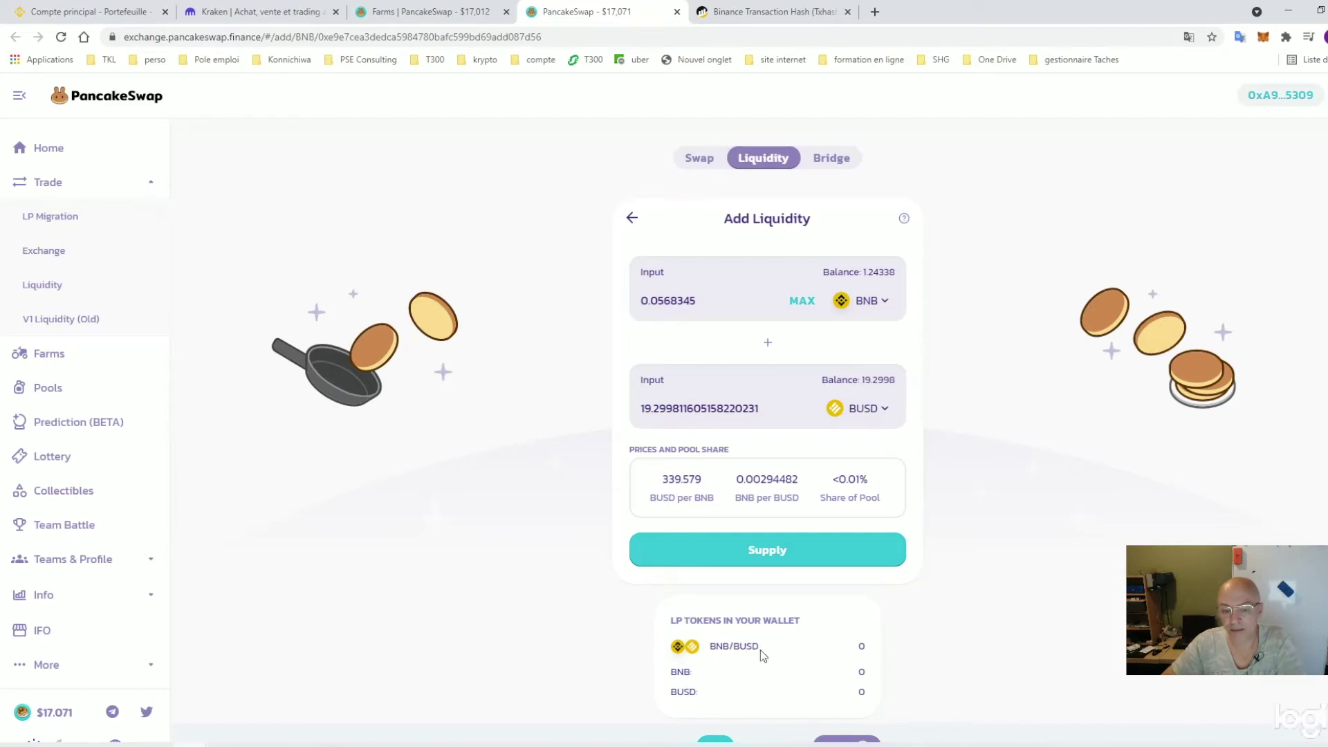
left_click(706, 550)
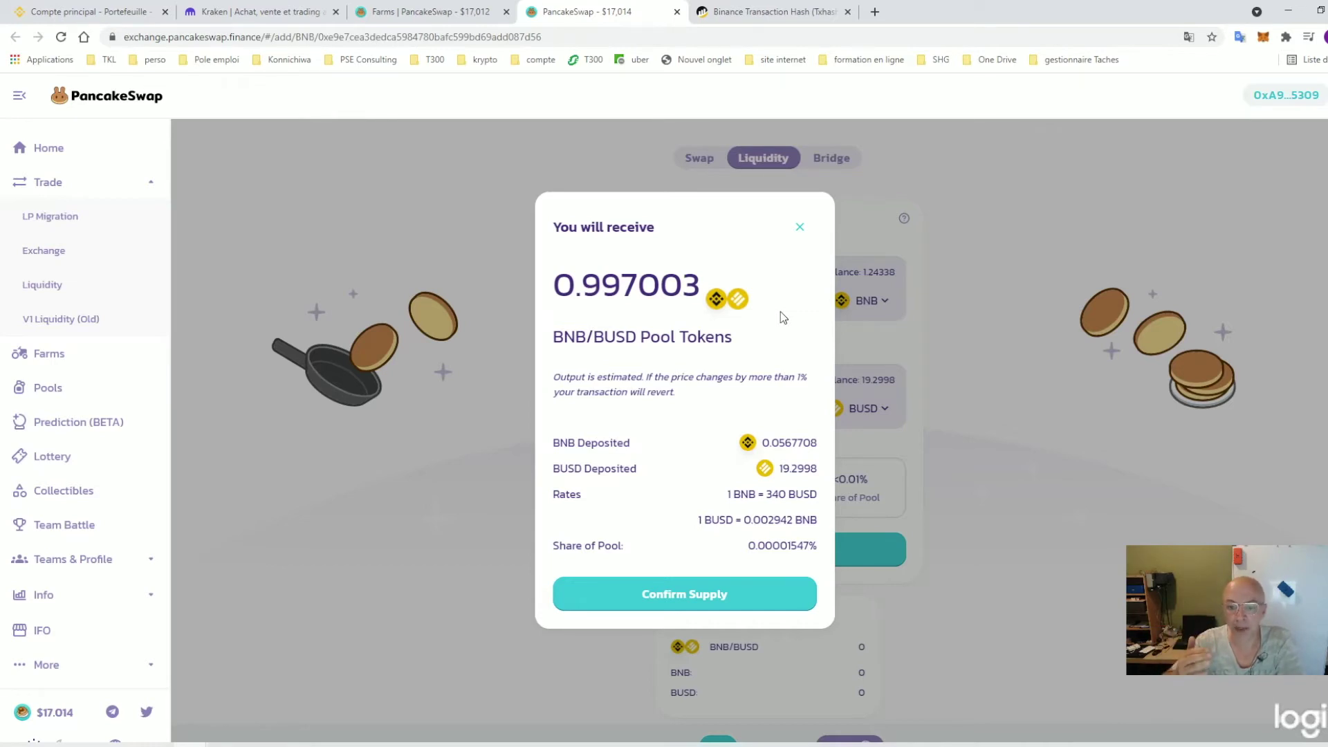
Confirm supplying 0.0567 BNB and 19.2 BUSD in MetaMask, then view the deposit on BscScan
left_click(716, 594)
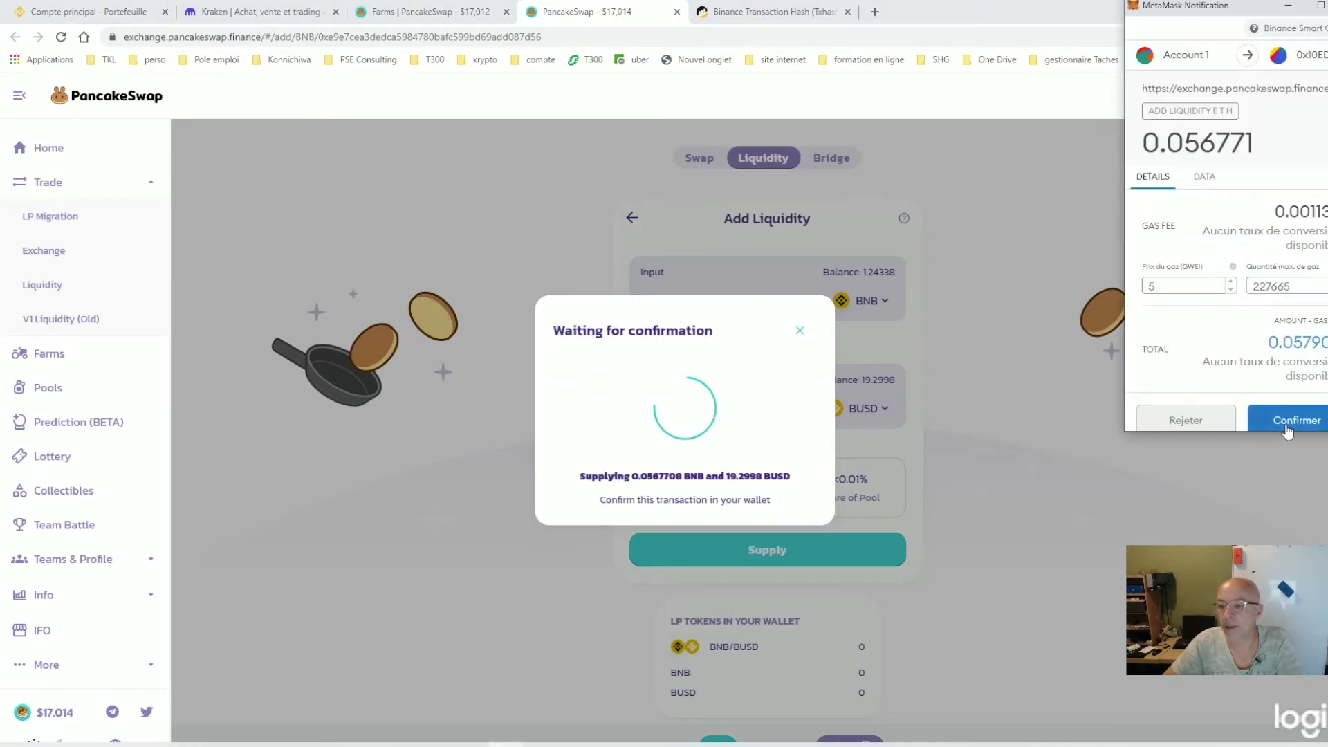
left_click(1285, 421)
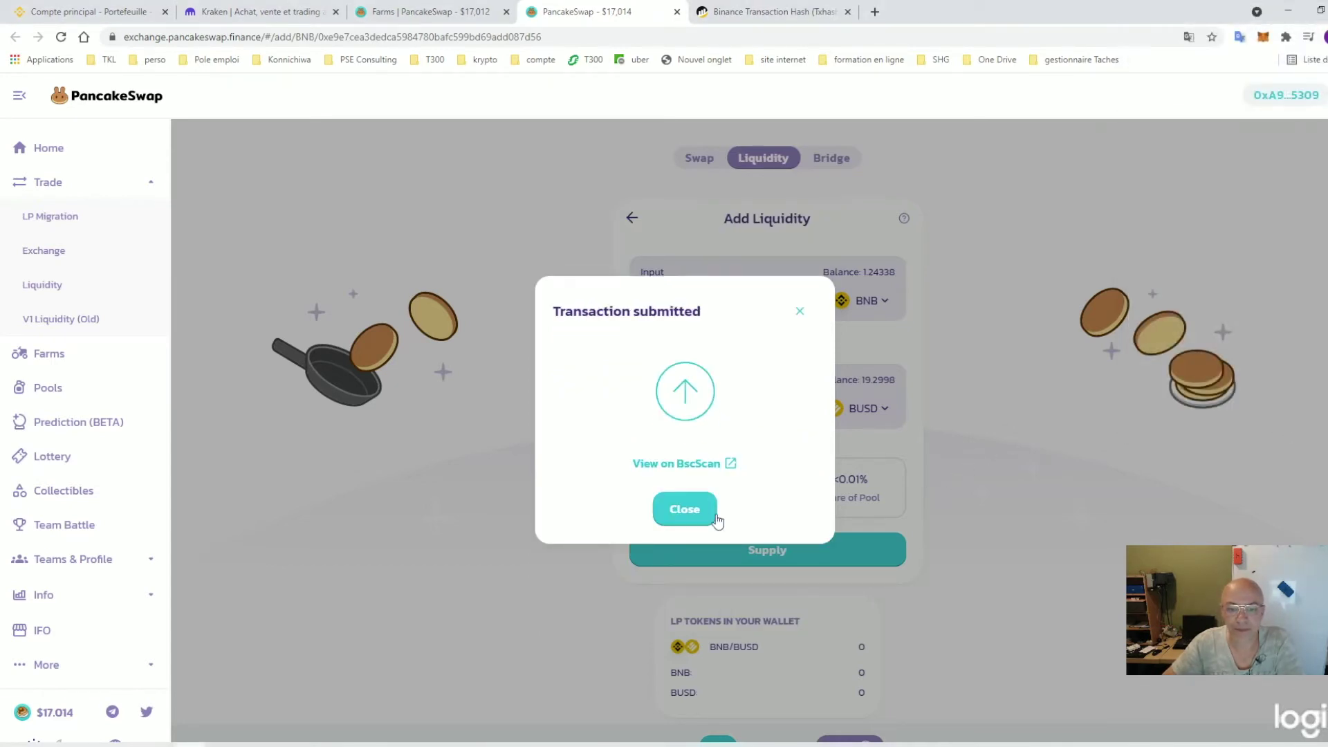
left_click(695, 516)
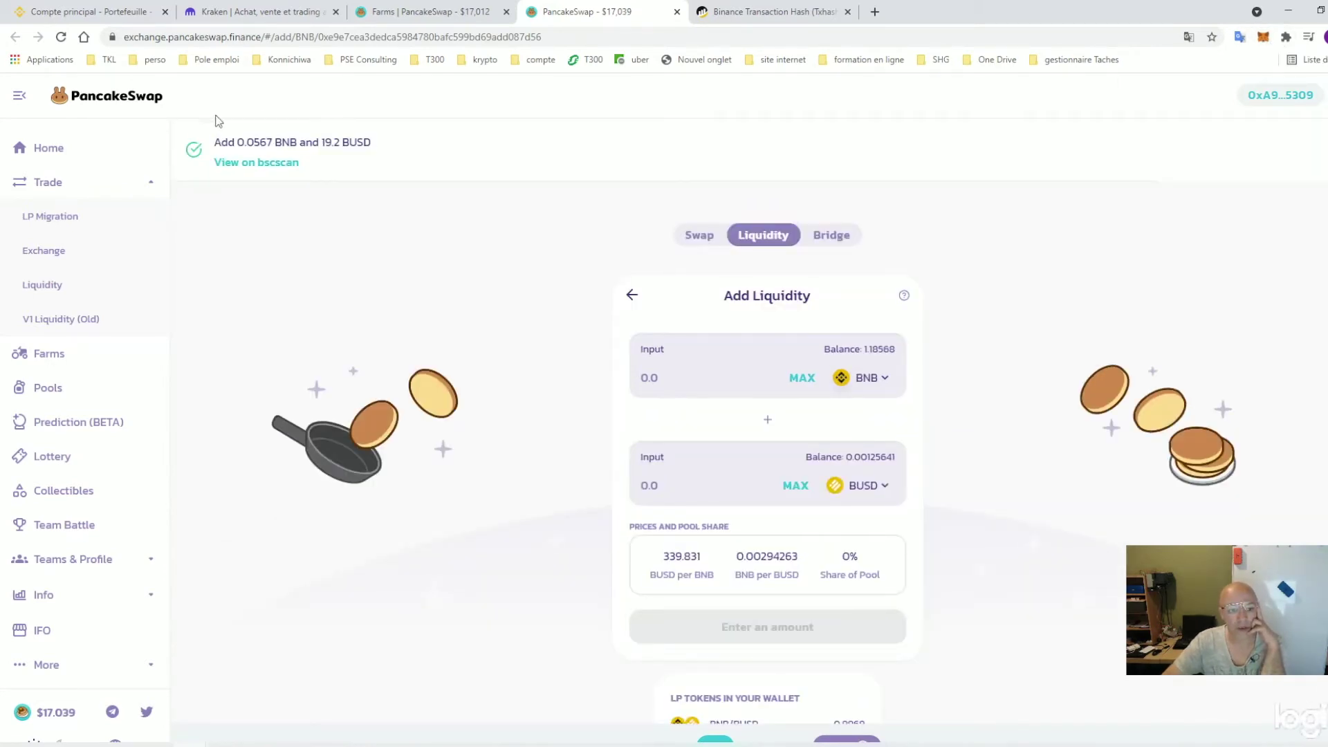
left_click(251, 164)
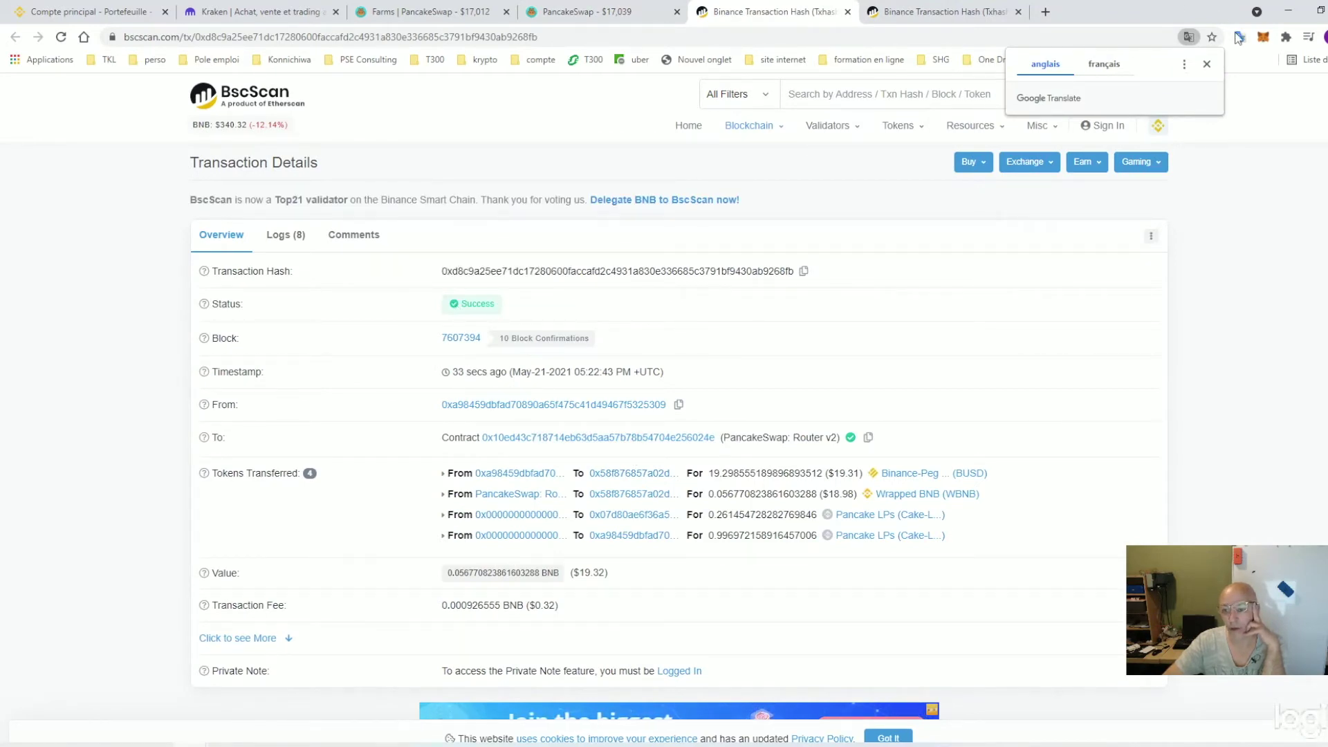
Check that the wallet holds 1.1857 BNB and 0.996 Cake-LP, then return to PancakeSwap
left_click(1262, 38)
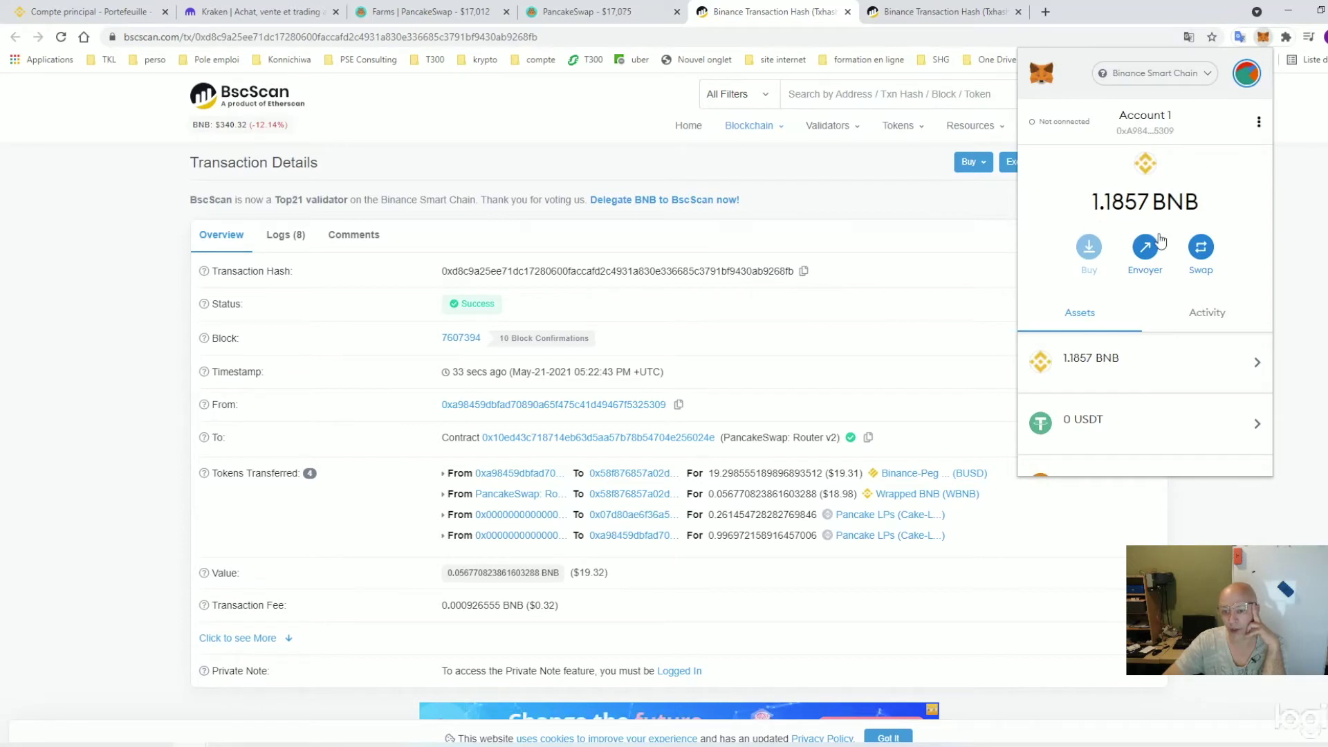
scroll(1157, 257, "down", 5)
scroll(1157, 257, "down", 3)
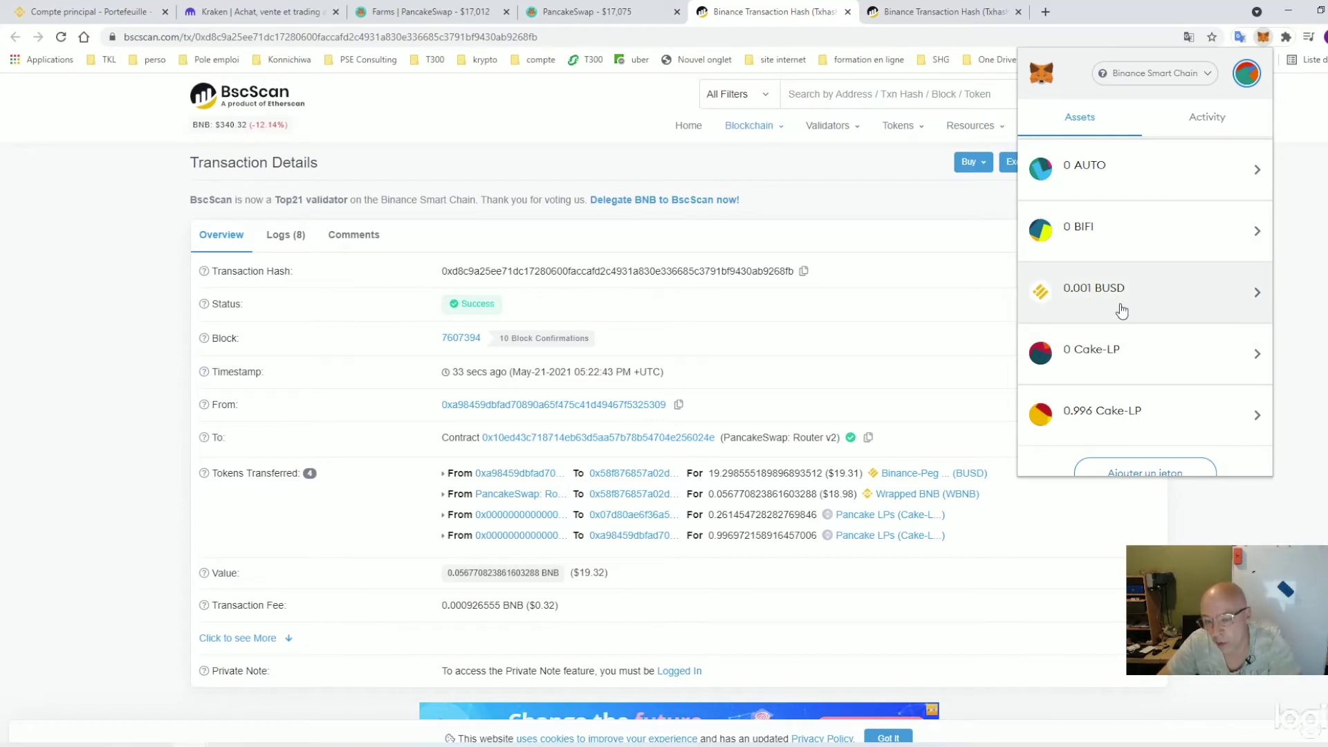
scroll(1121, 308, "up", 7)
scroll(1116, 305, "up", 3)
left_click(1280, 297)
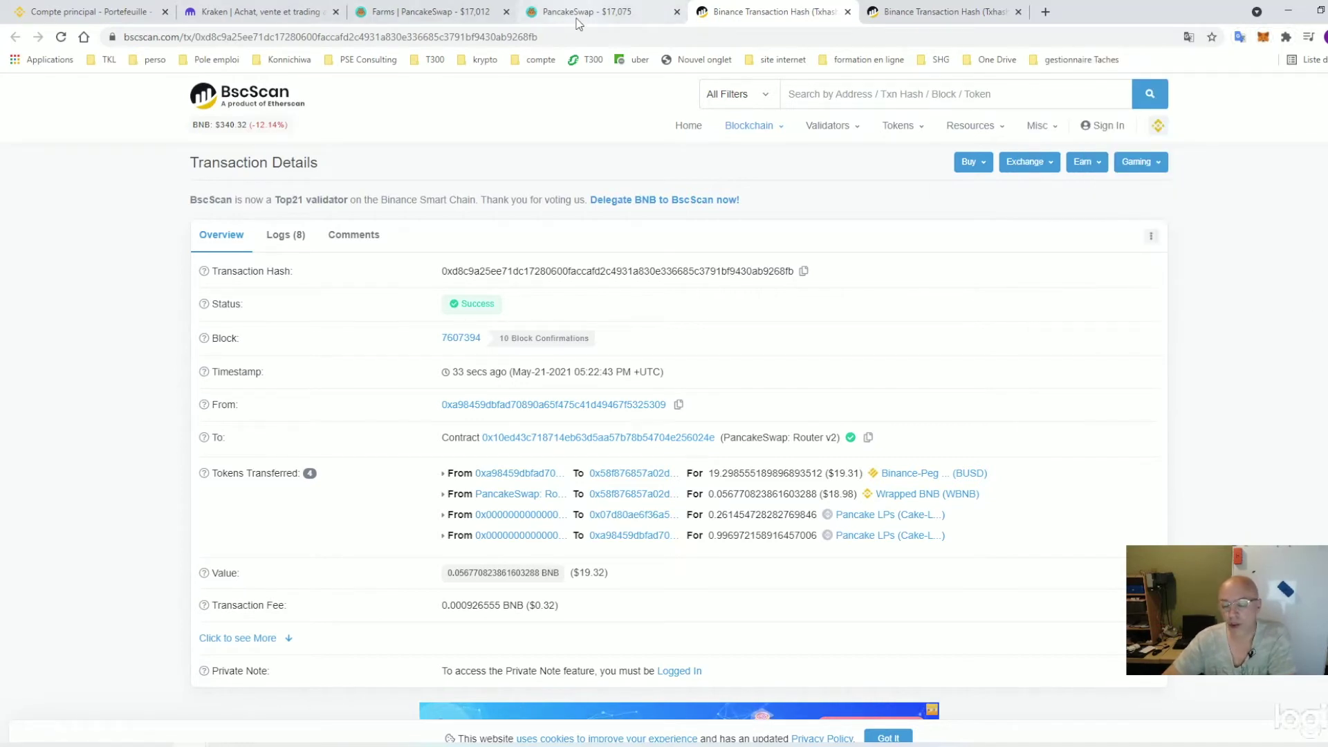
left_click(581, 12)
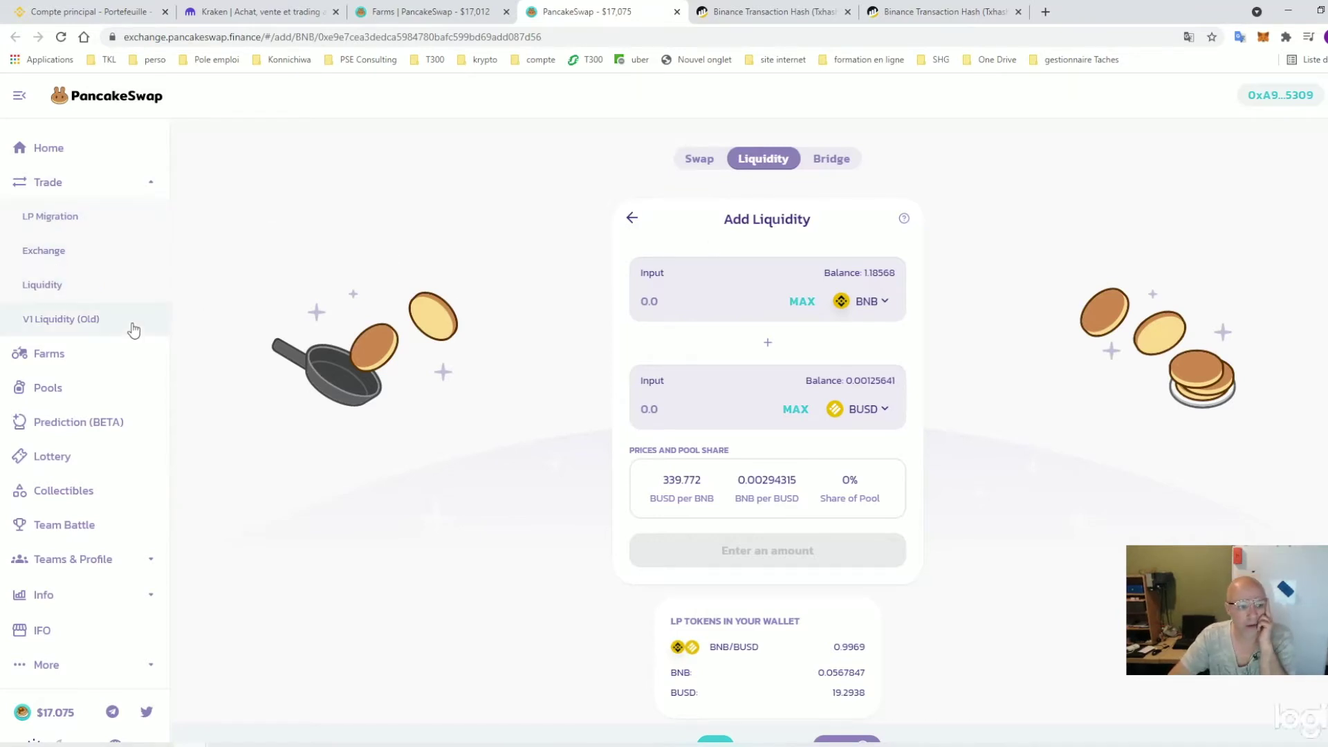
On the Farms page, preview the BUSD-BNB and CAKE-BNB Stake LP dialogs without staking anything
left_click(109, 357)
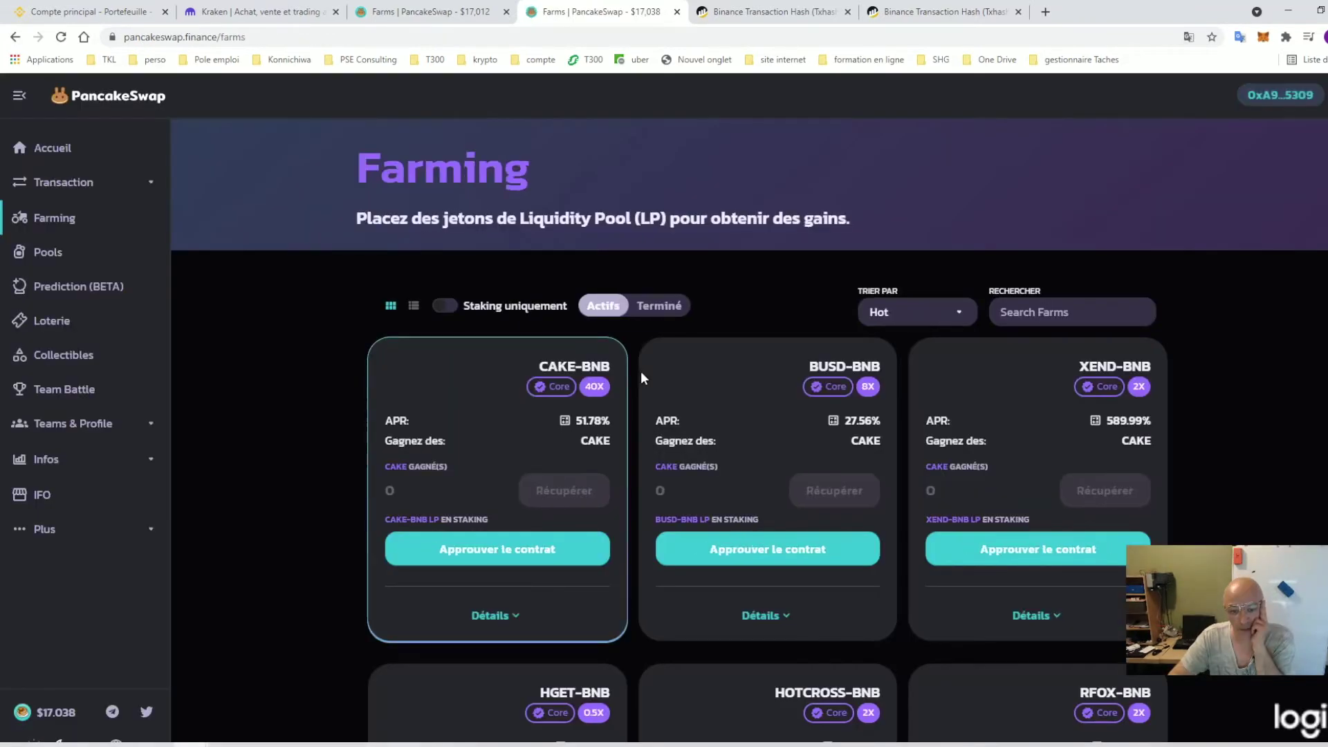
scroll(809, 450, "down", 3)
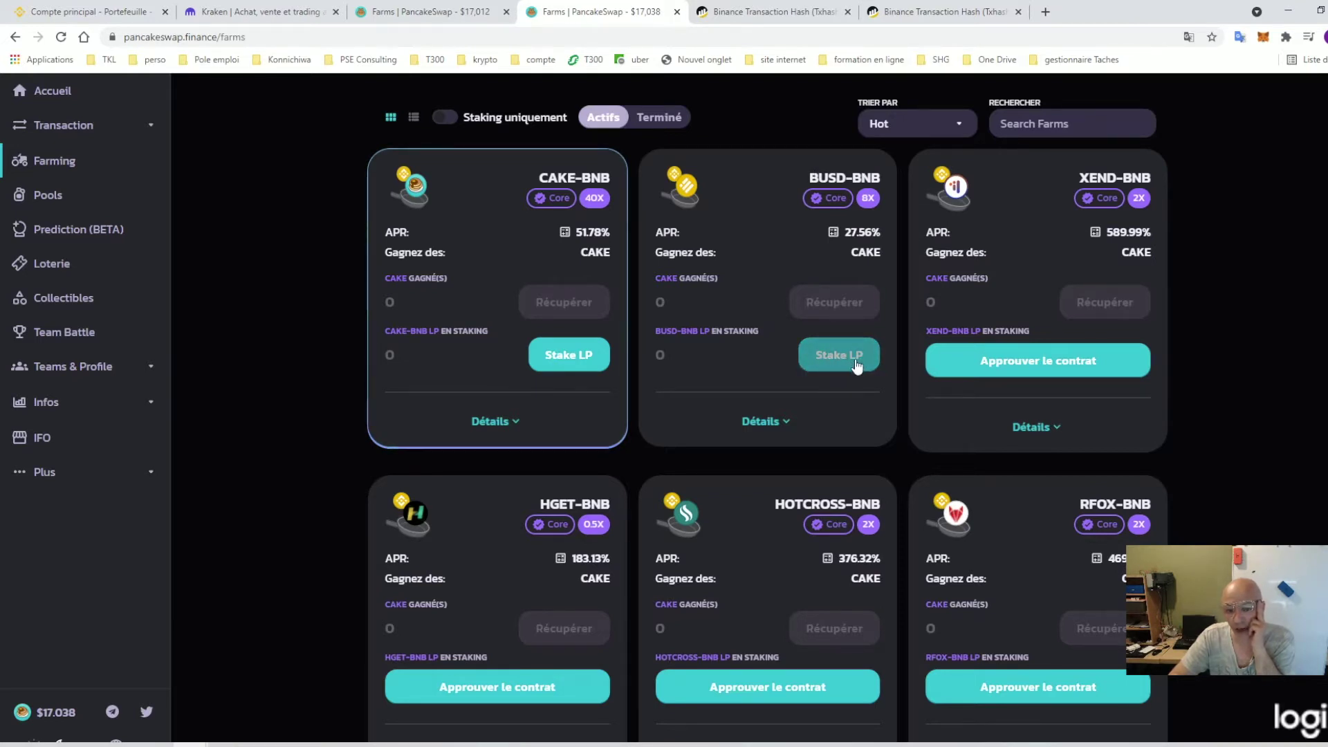
left_click(832, 366)
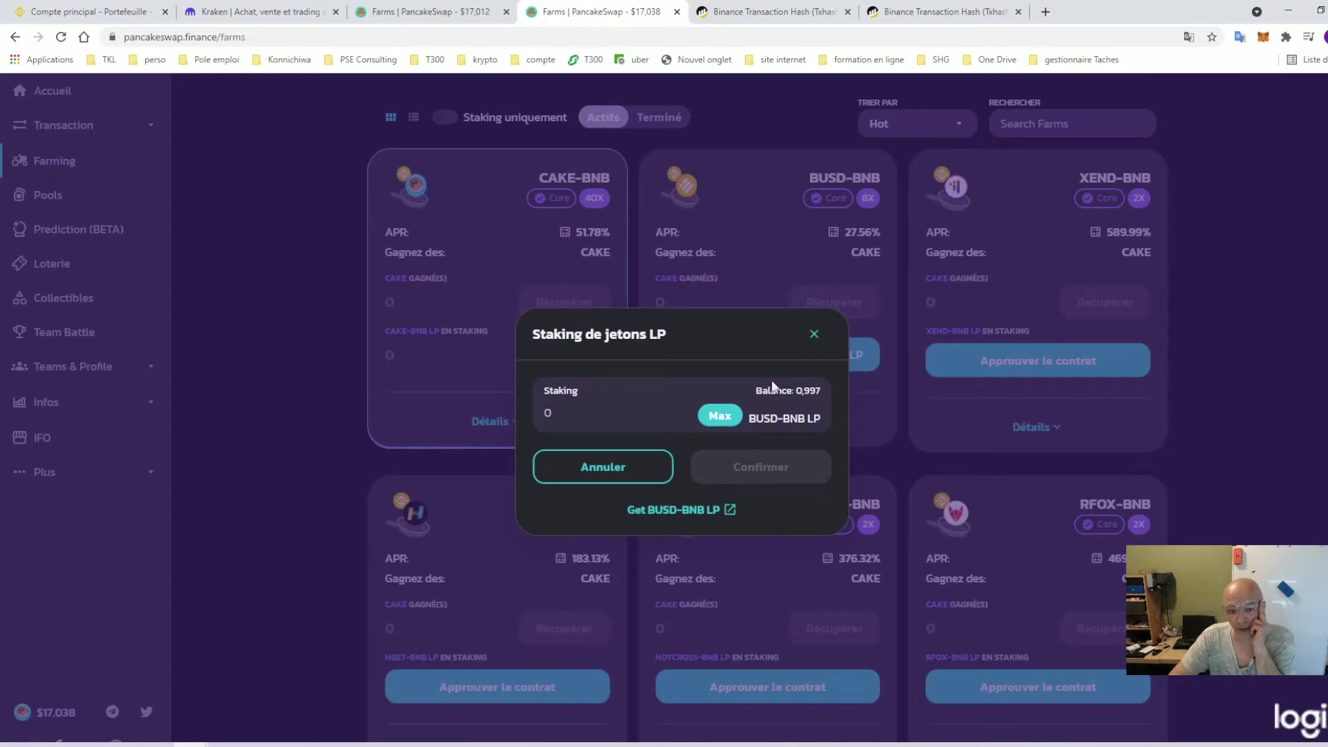
left_click(719, 415)
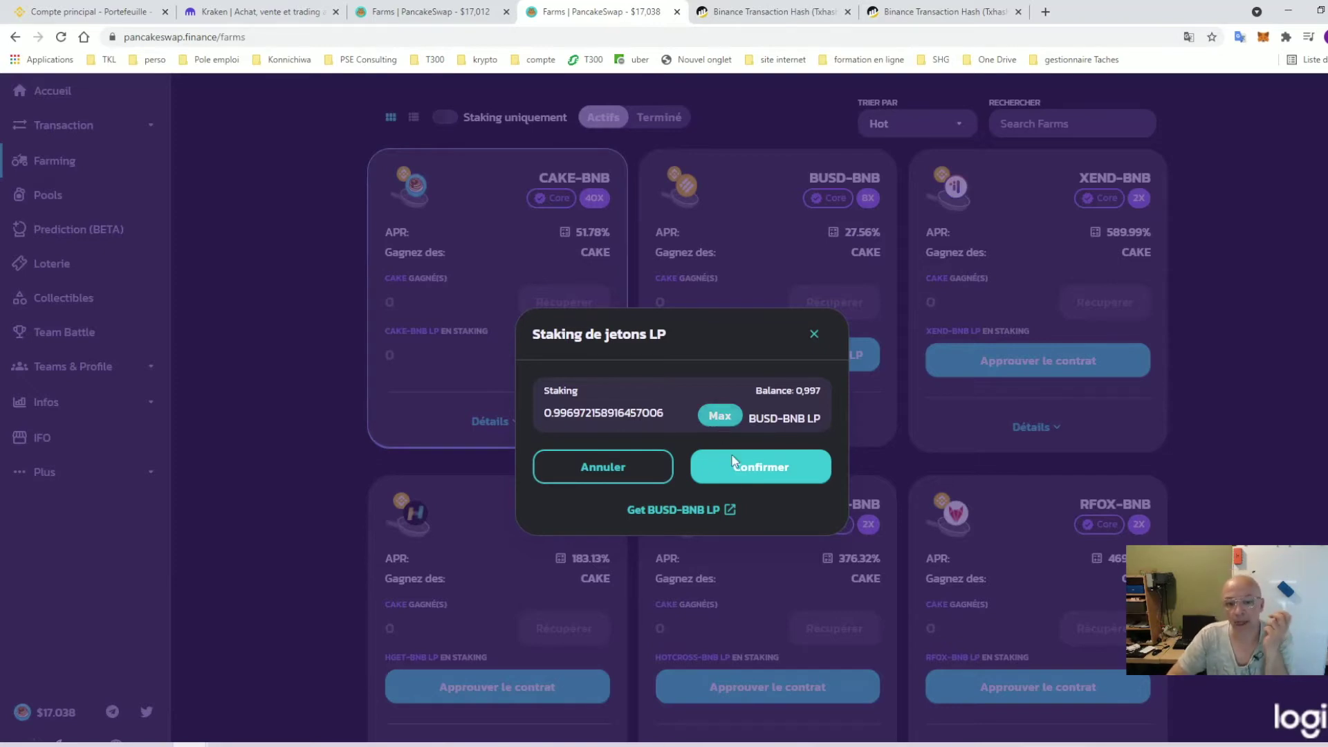
left_click(815, 339)
left_click(570, 355)
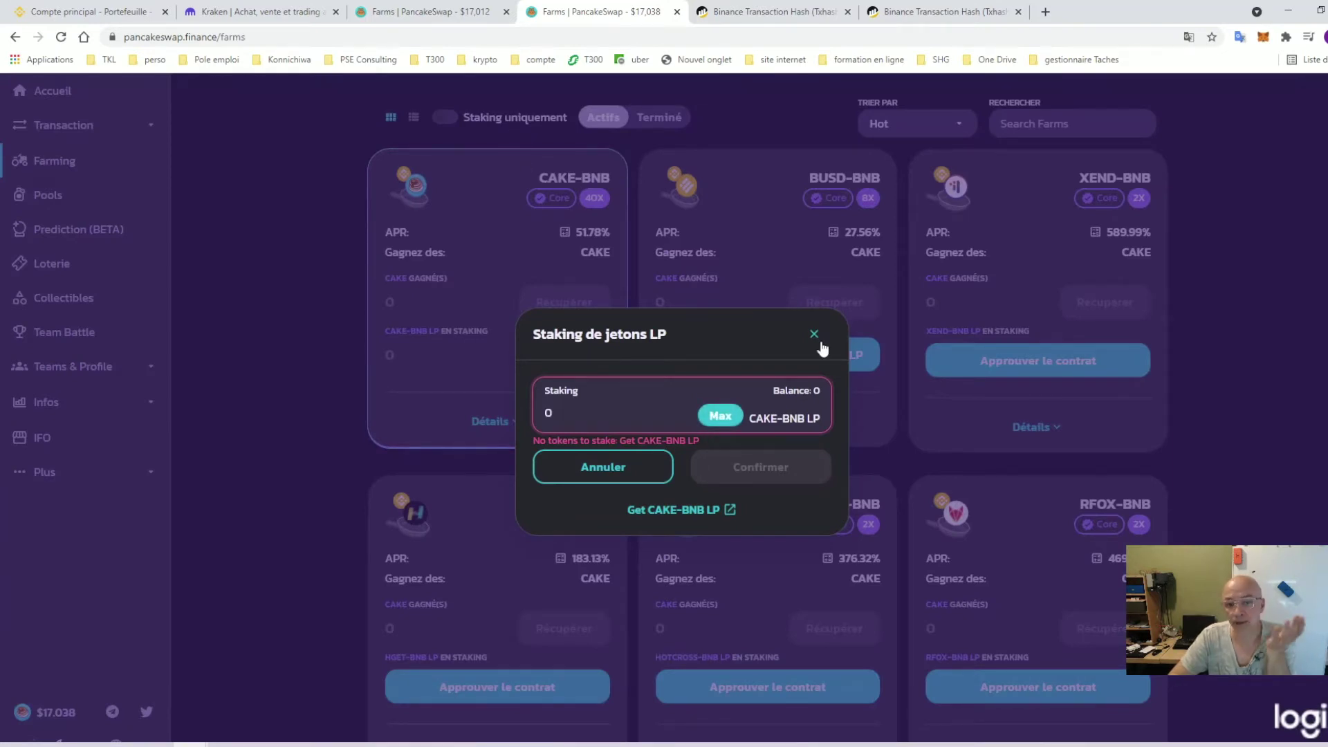
left_click(814, 335)
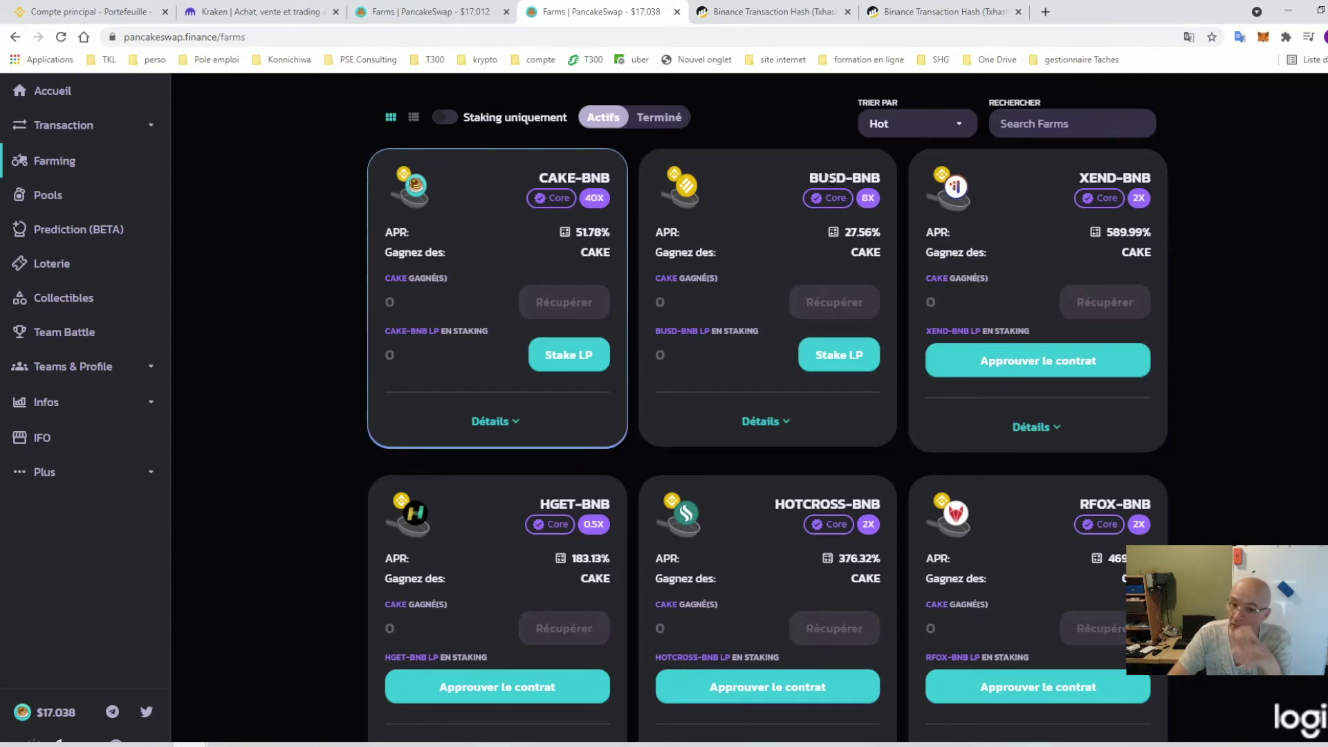
Stake the full 0.997 BUSD-BNB LP balance, approve it in MetaMask, and check the 31.66% APY estimate
left_click(822, 355)
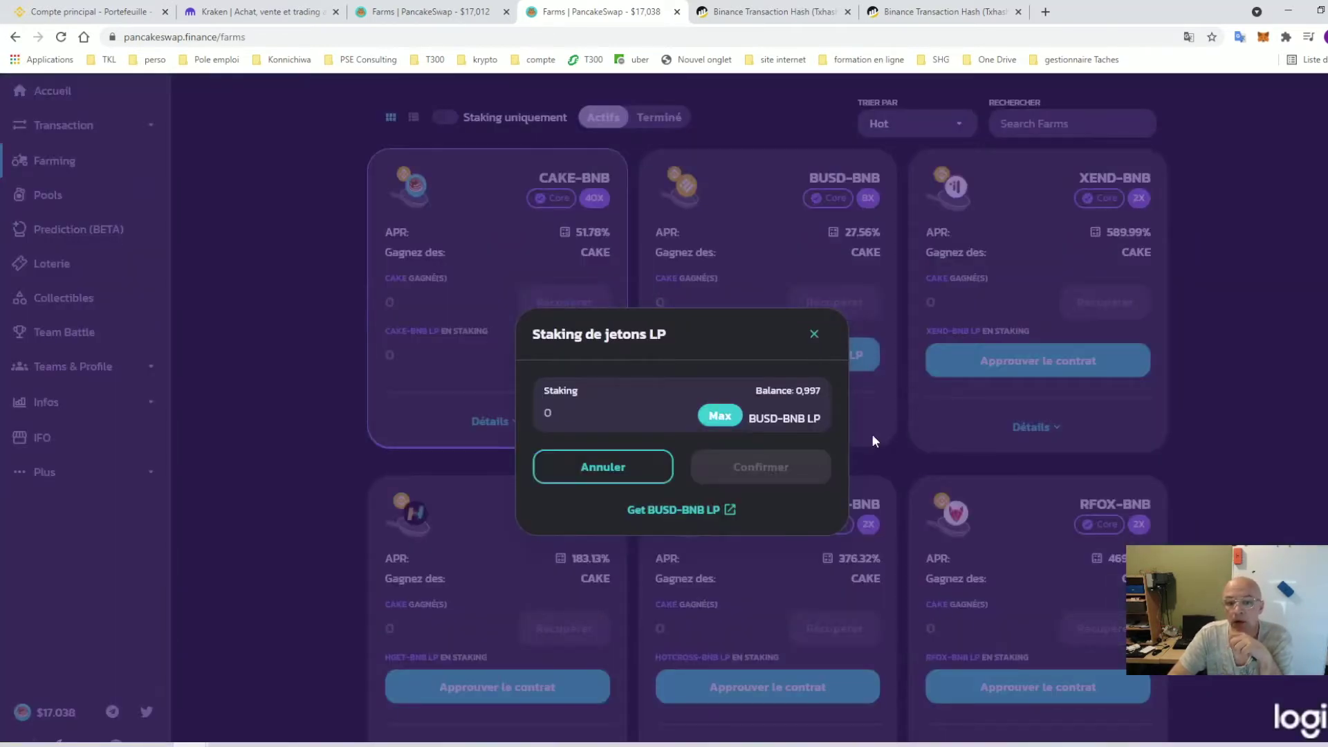
left_click(719, 416)
left_click(778, 473)
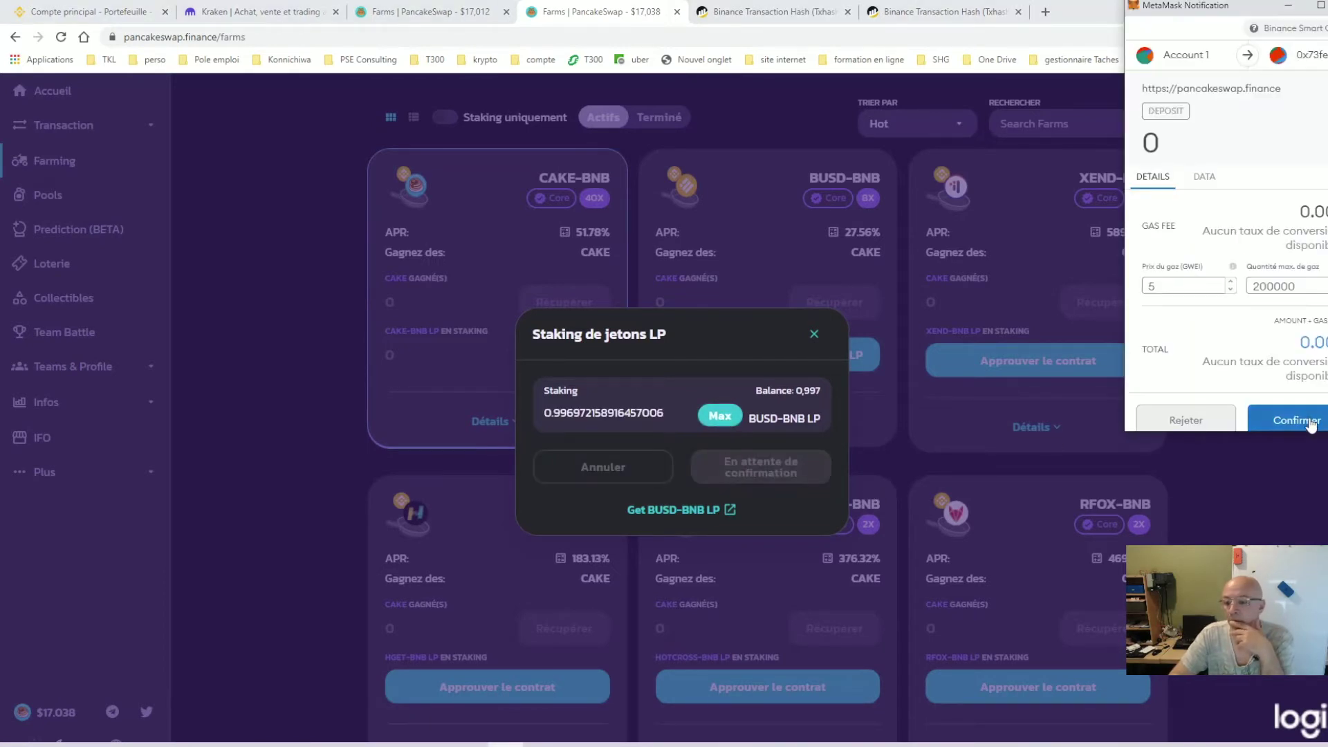
left_click(1307, 421)
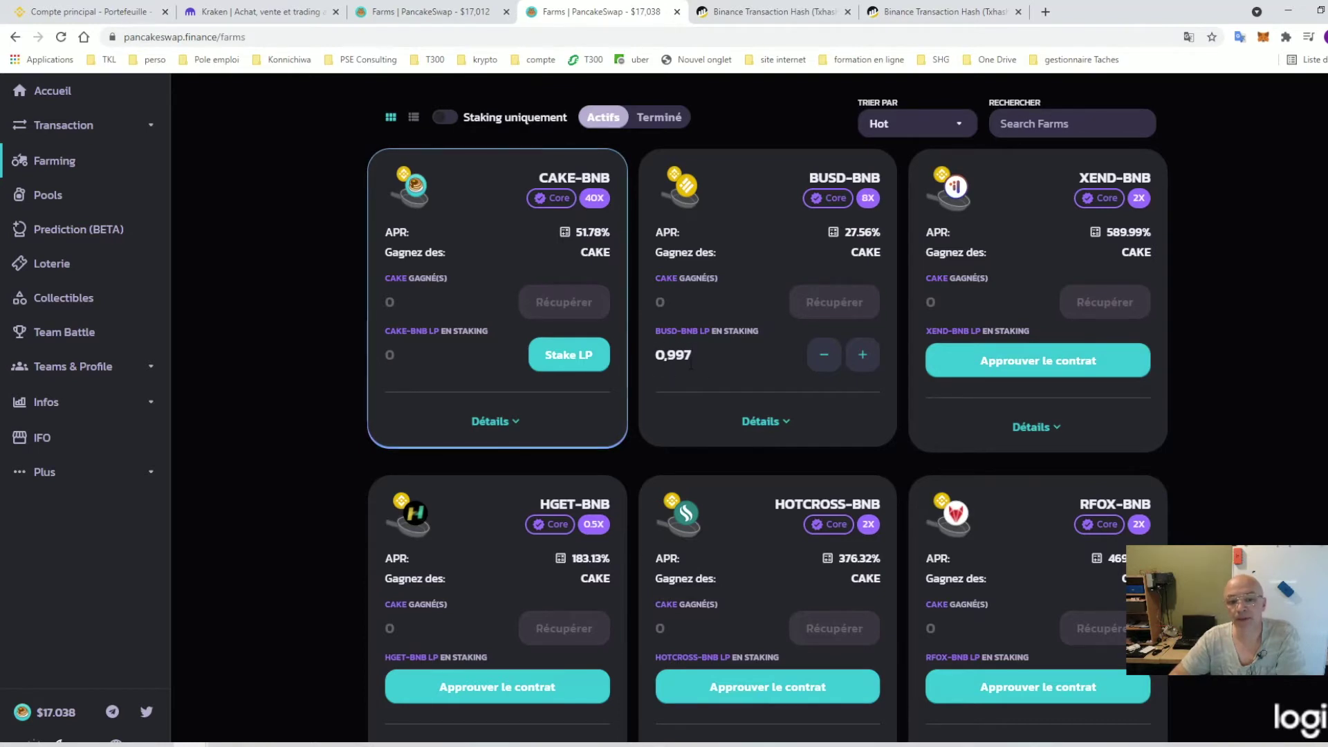
left_click(836, 232)
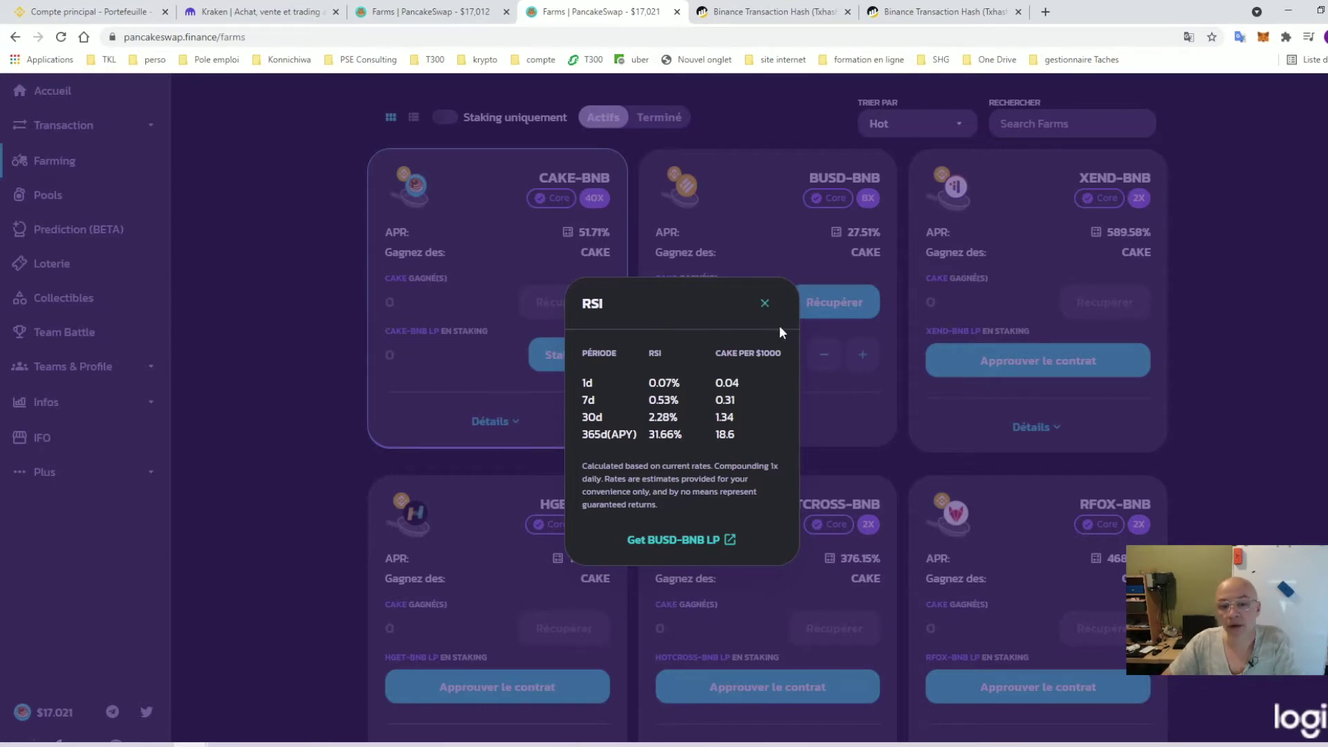
Close the returns estimate and scan the farm cards, confirming BUSD-BNB shows 0.997 LP staked and 0 CAKE earned
left_click(764, 304)
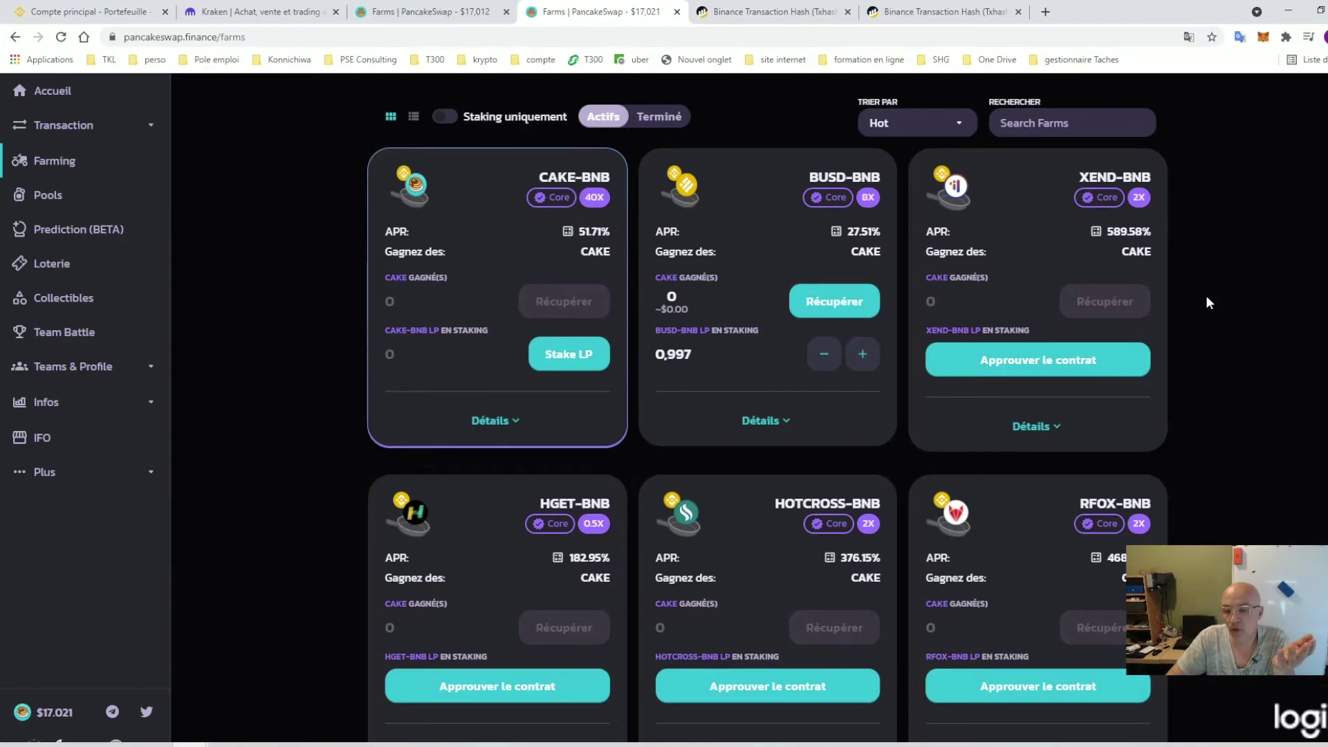
scroll(1208, 303, "down", 9)
scroll(803, 560, "down", 1)
scroll(803, 558, "down", 13)
scroll(828, 534, "down", 4)
scroll(824, 538, "up", 17)
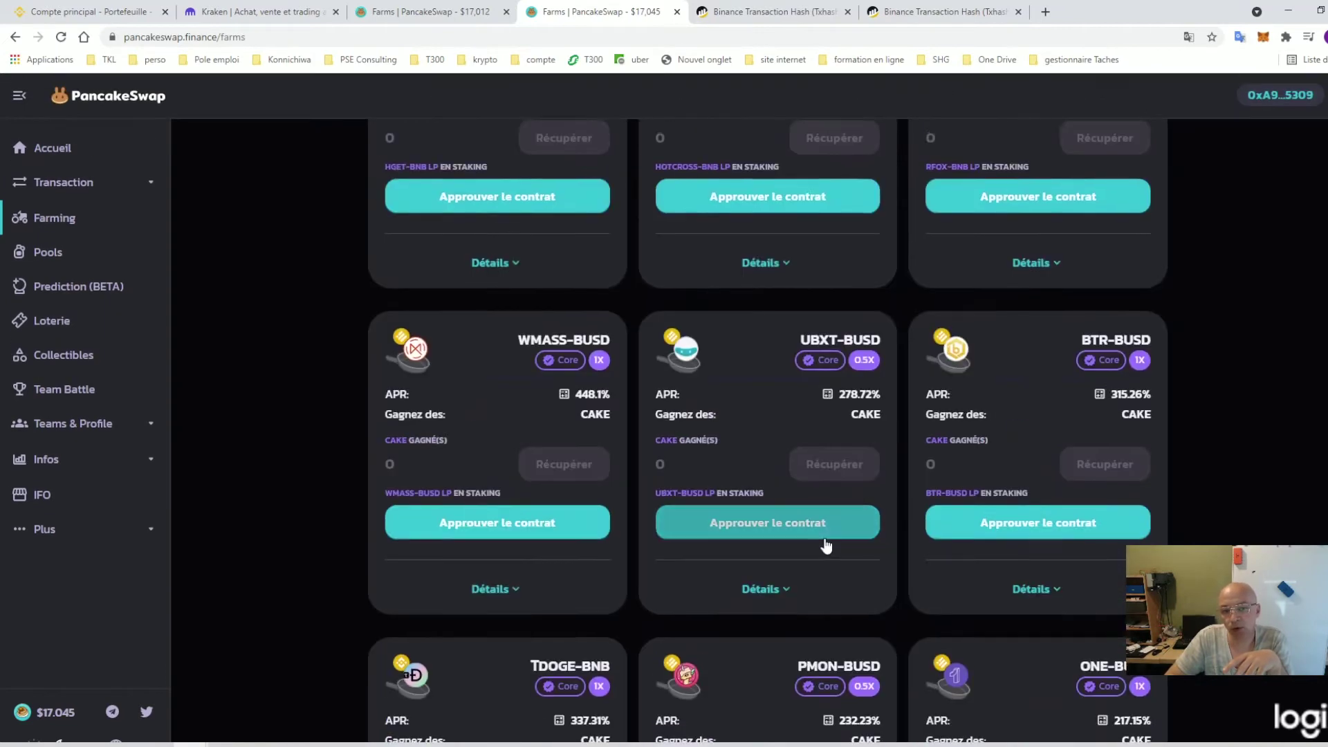
scroll(827, 545, "up", 10)
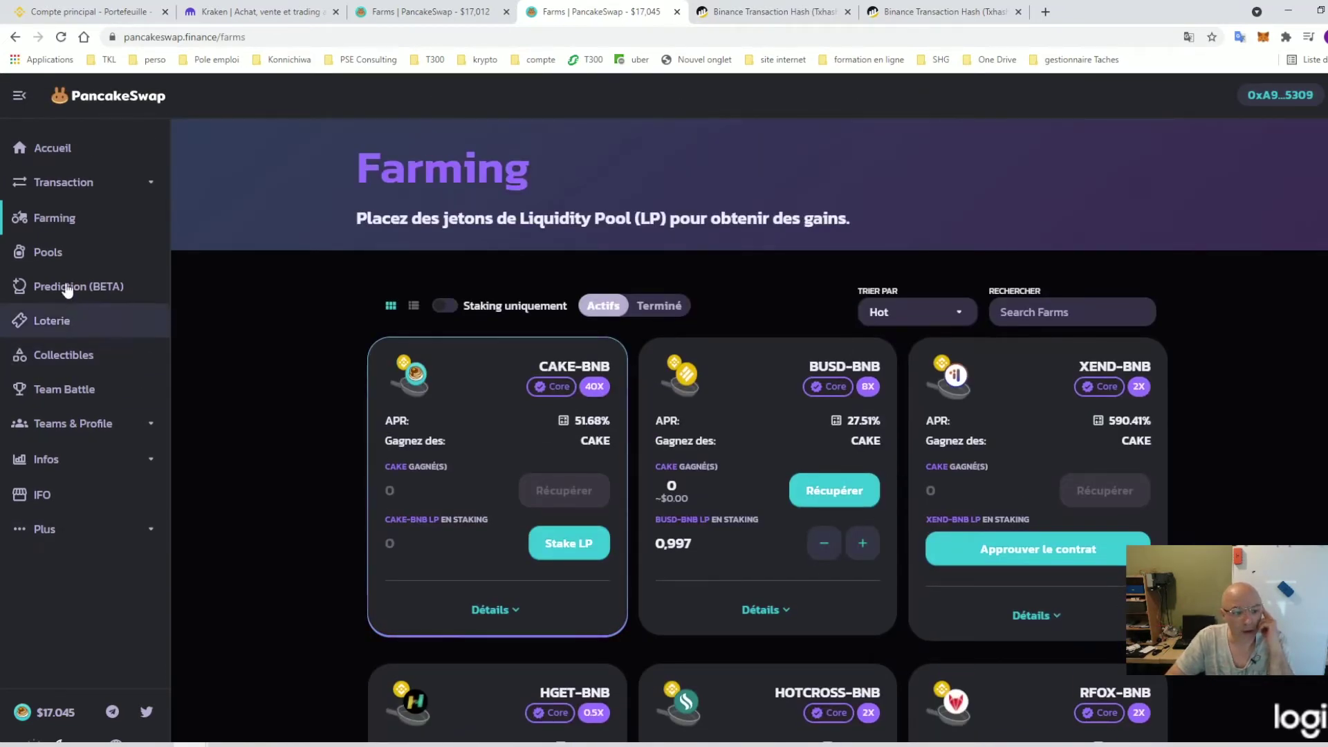
Go to the Syrup Pools page, close the wallet token list, and browse down the pool cards
left_click(53, 259)
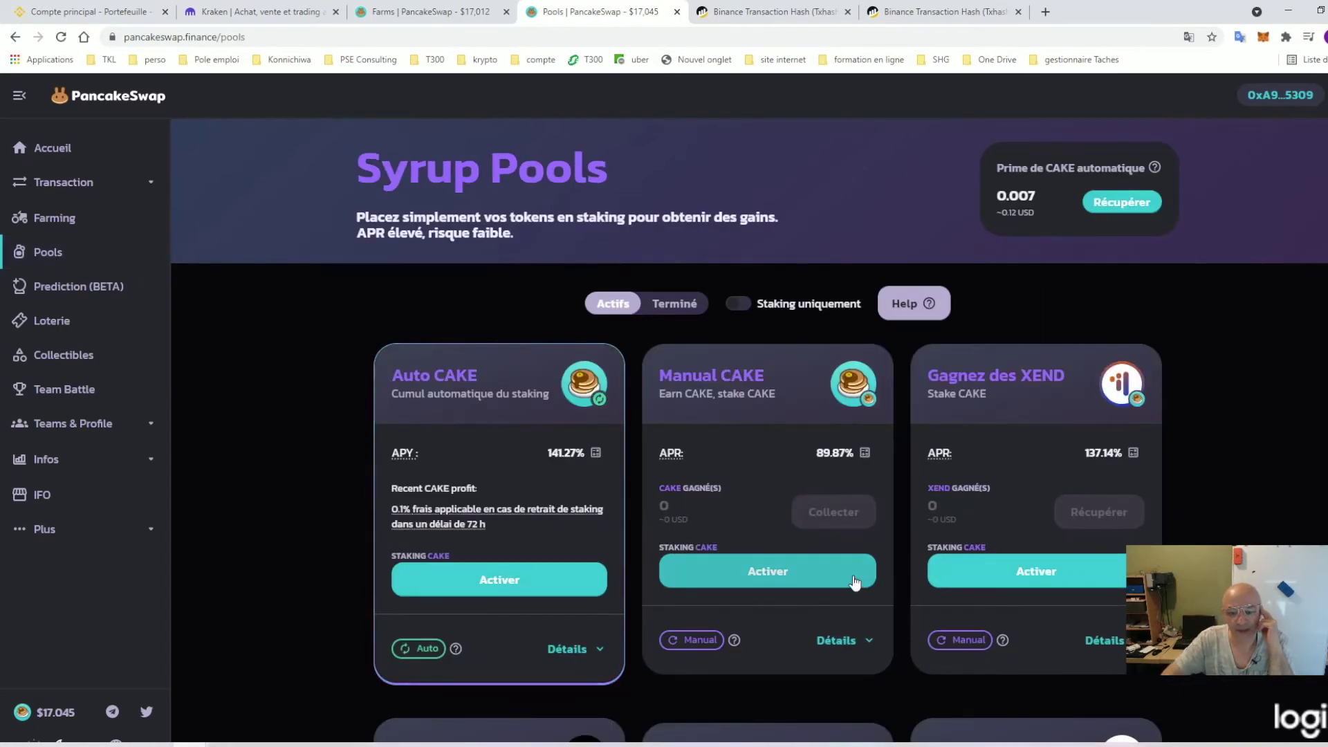
scroll(856, 481, "down", 5)
scroll(853, 483, "up", 5)
scroll(1036, 422, "down", 5)
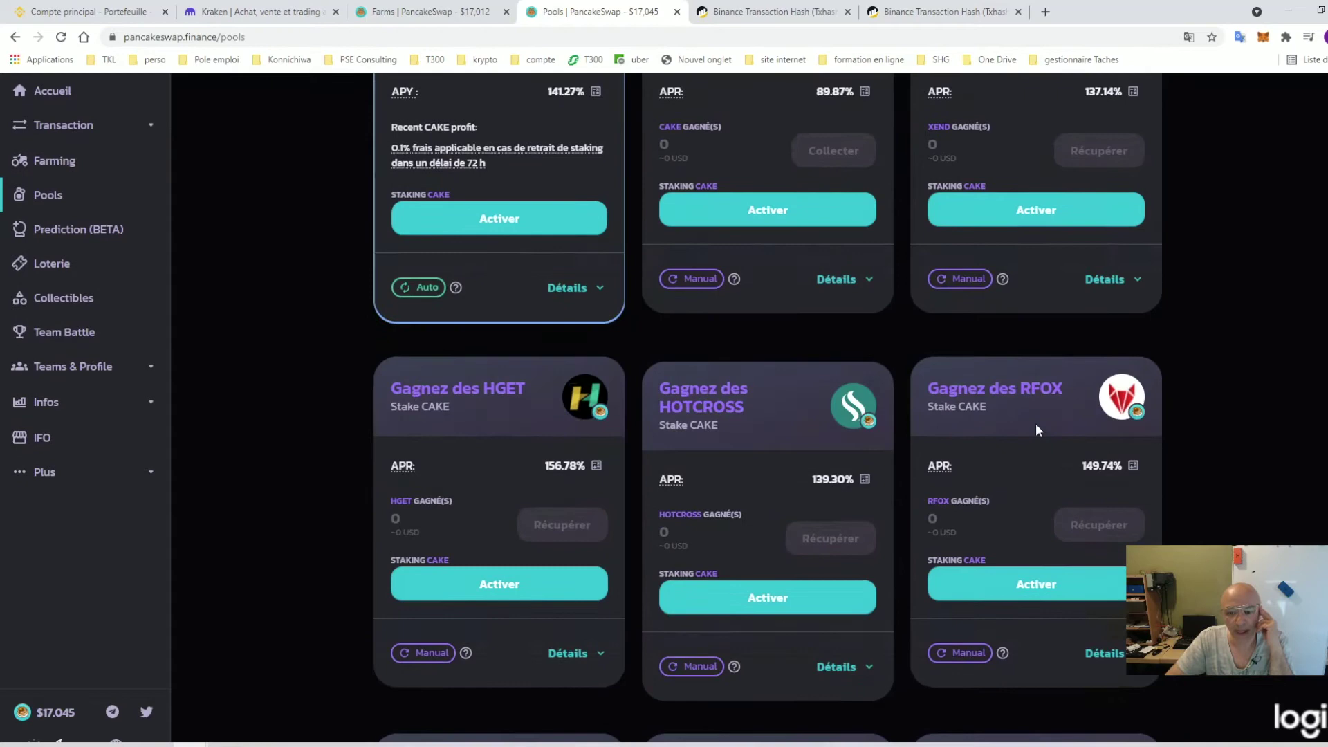
scroll(1035, 423, "up", 5)
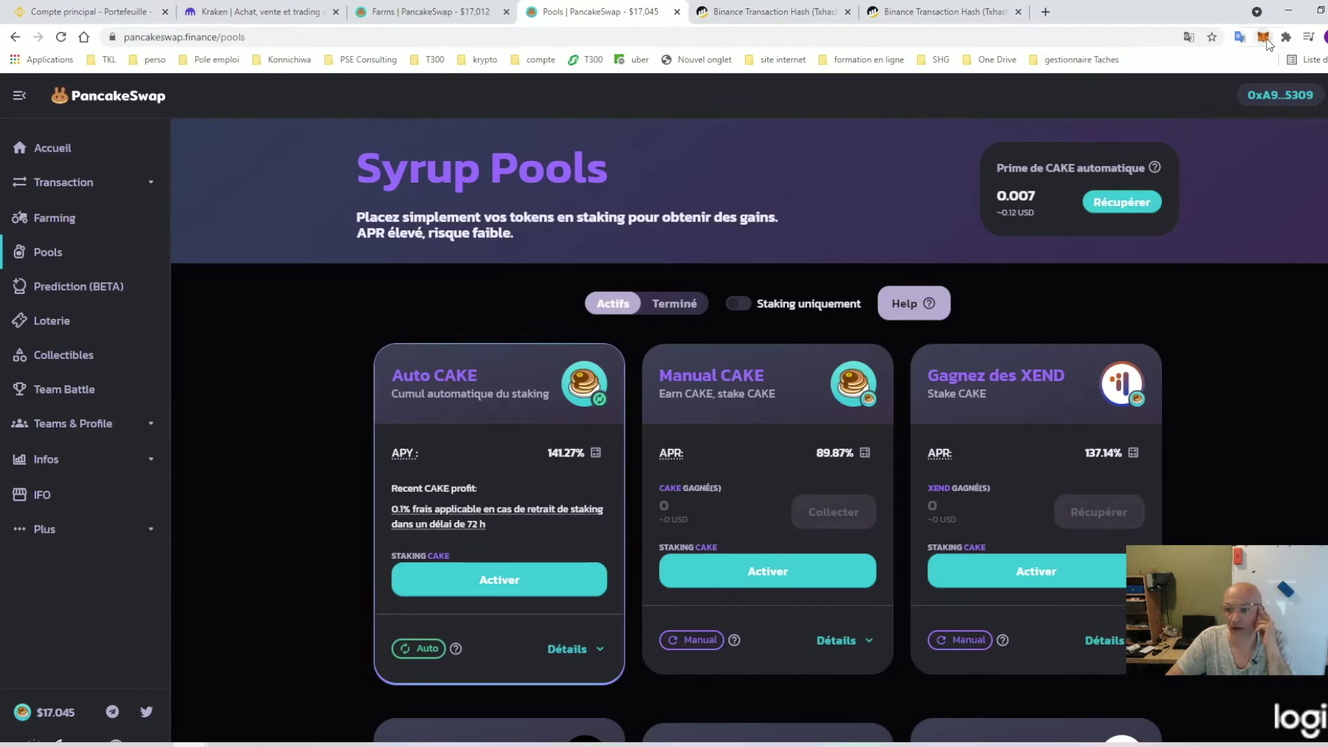
scroll(1210, 341, "down", 5)
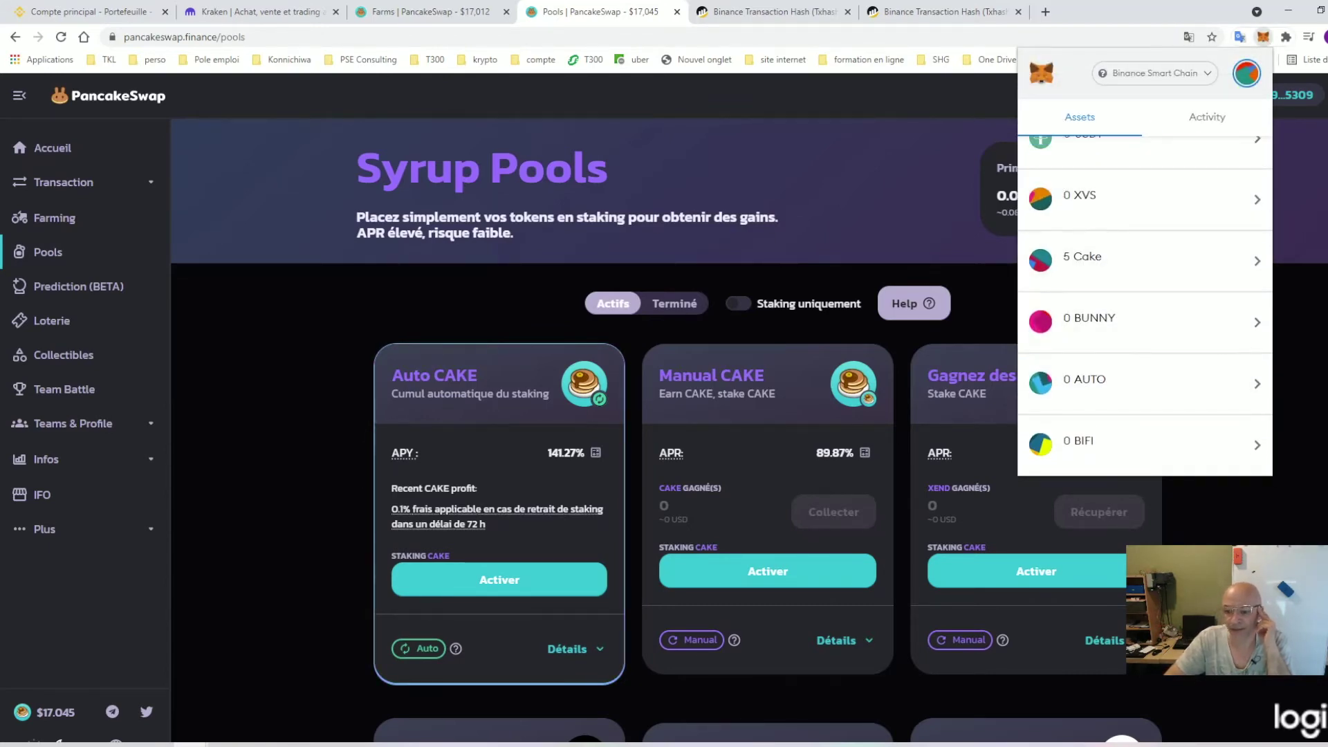
left_click(700, 315)
scroll(700, 315, "down", 5)
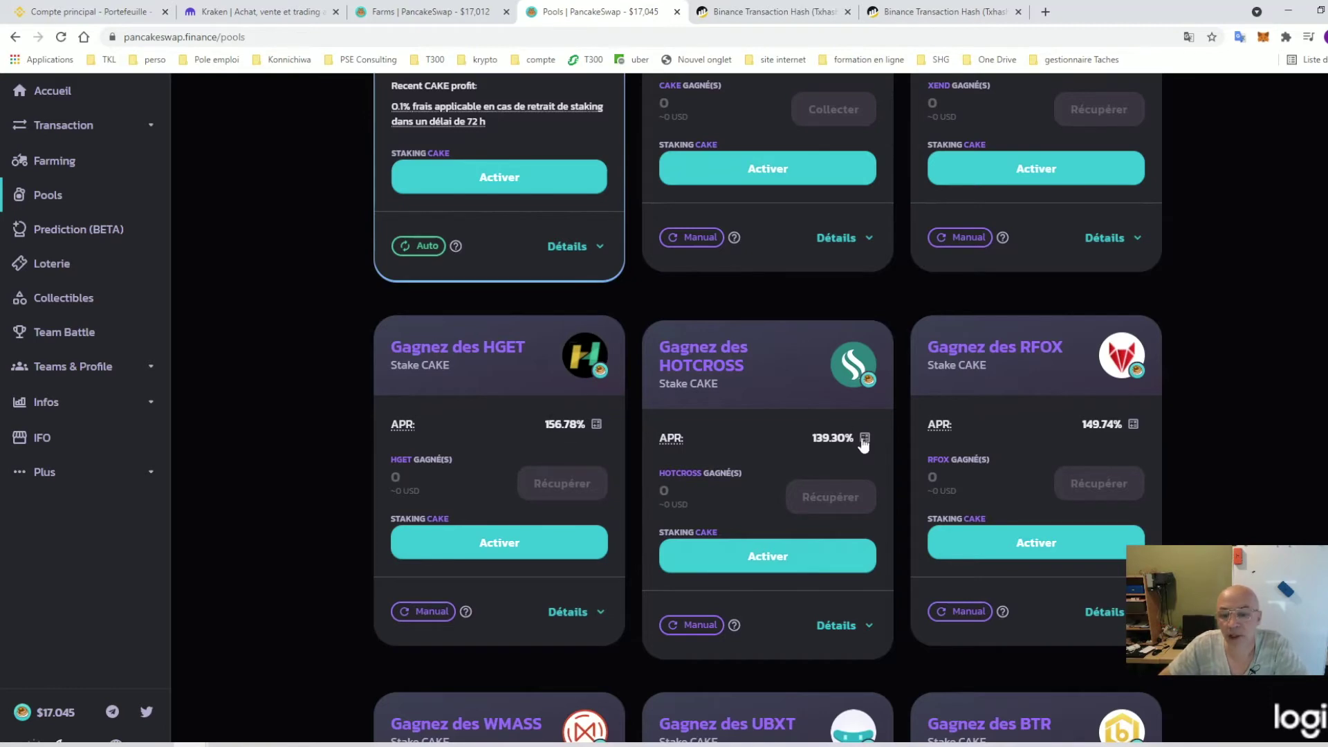
scroll(529, 203, "down", 7)
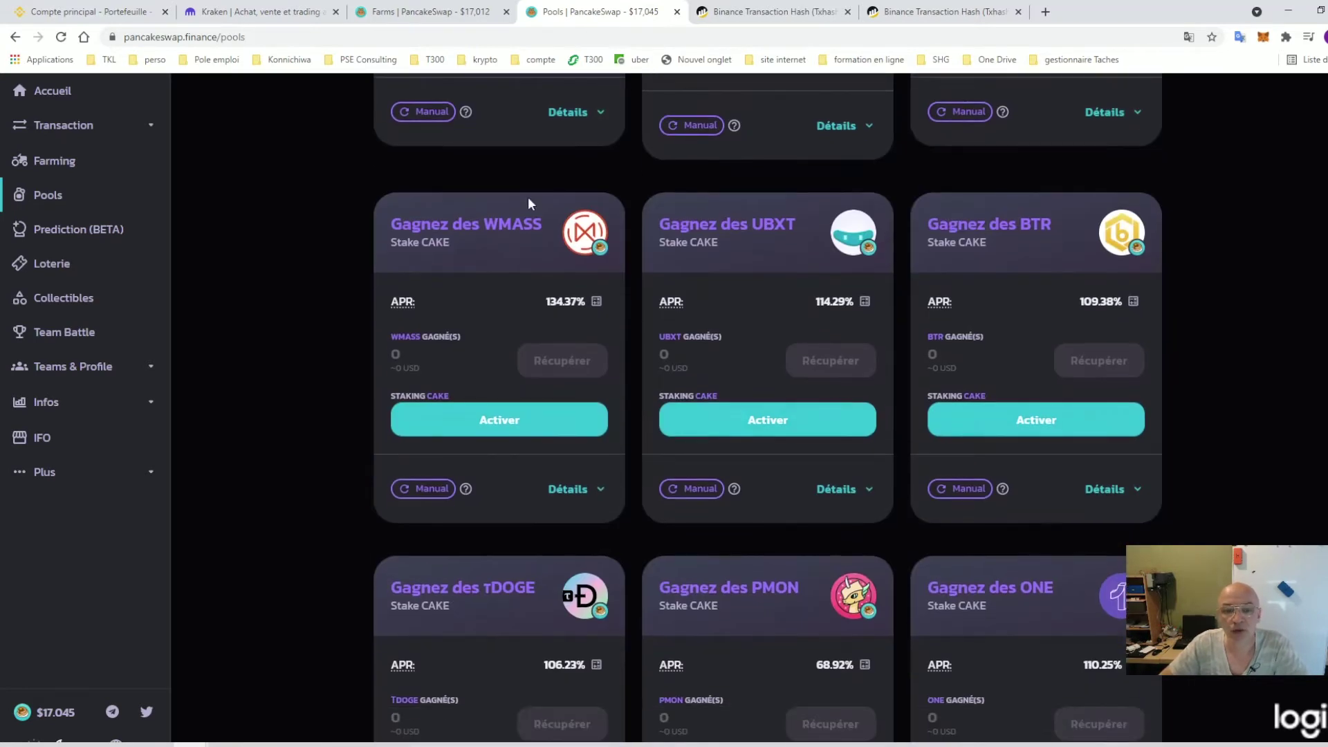
scroll(551, 247, "down", 15)
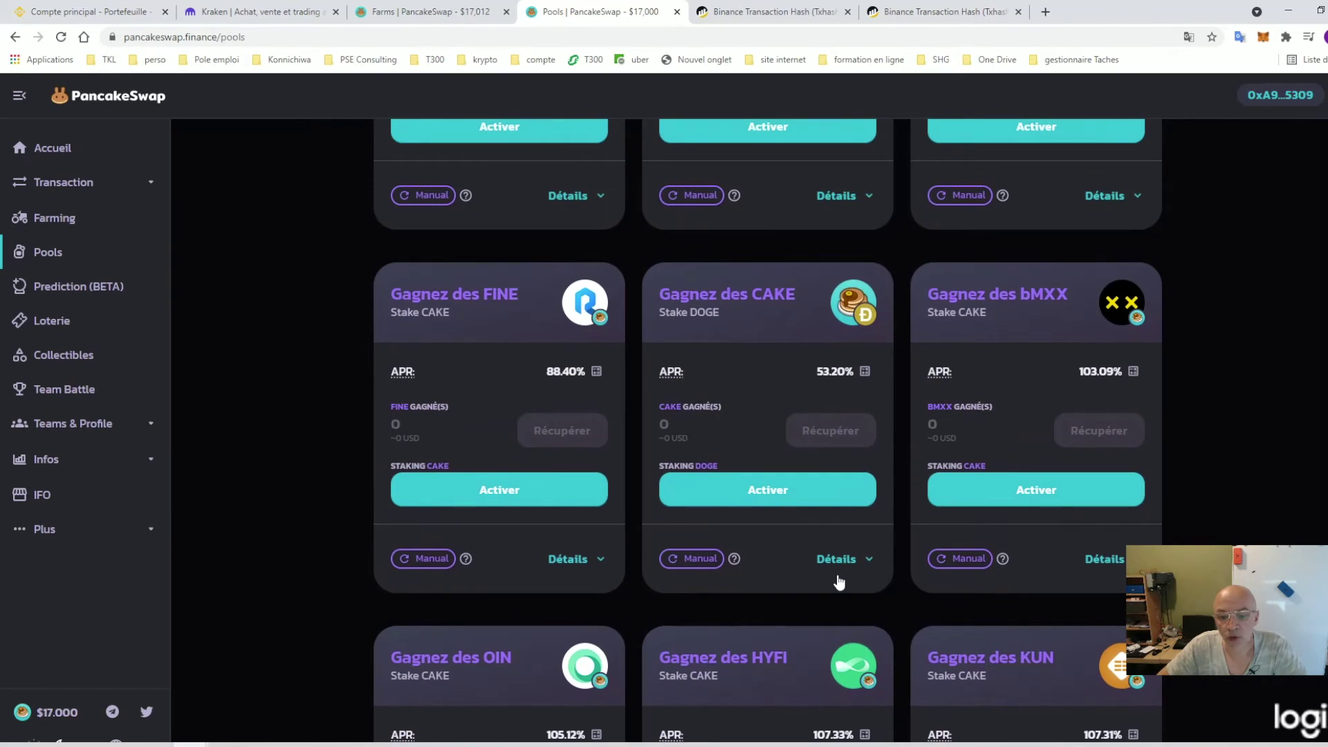
Expand the CAKE/DOGE and bMXX pool details and request adding bMXX to MetaMask
left_click(836, 560)
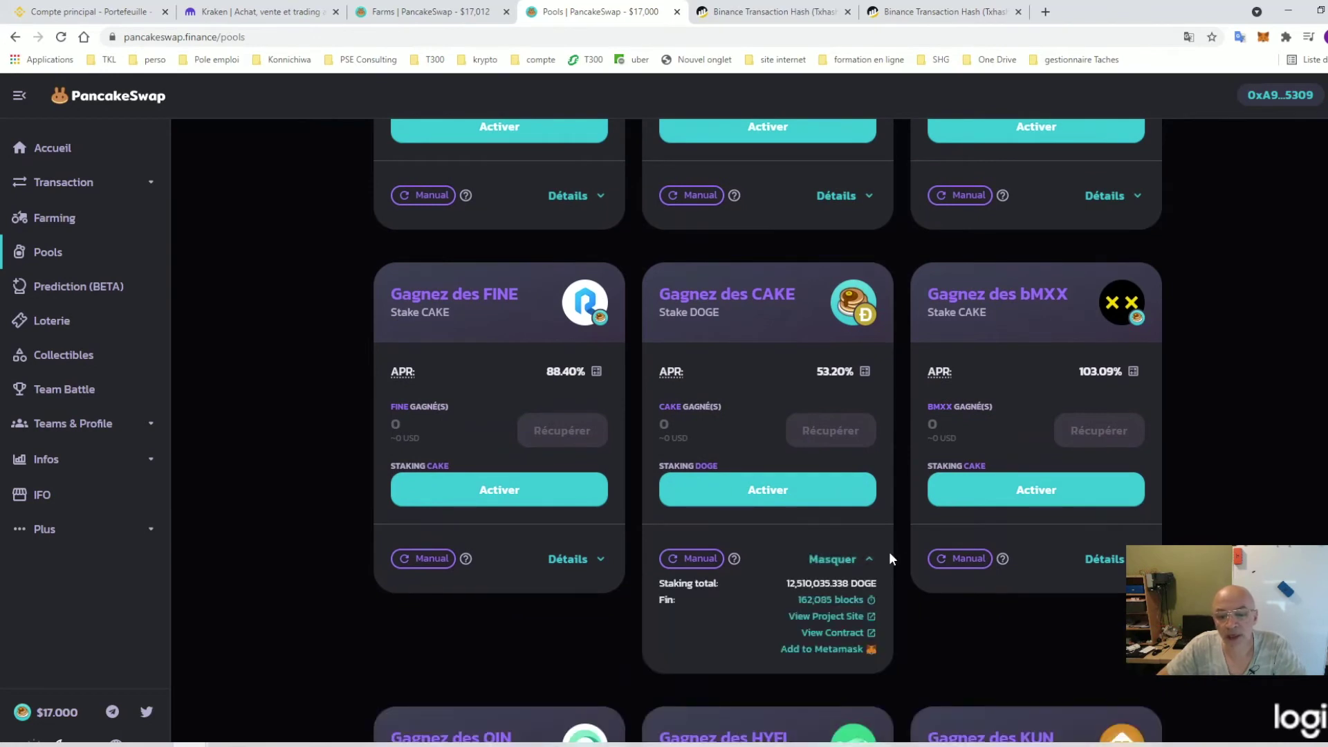
scroll(889, 550, "down", 3)
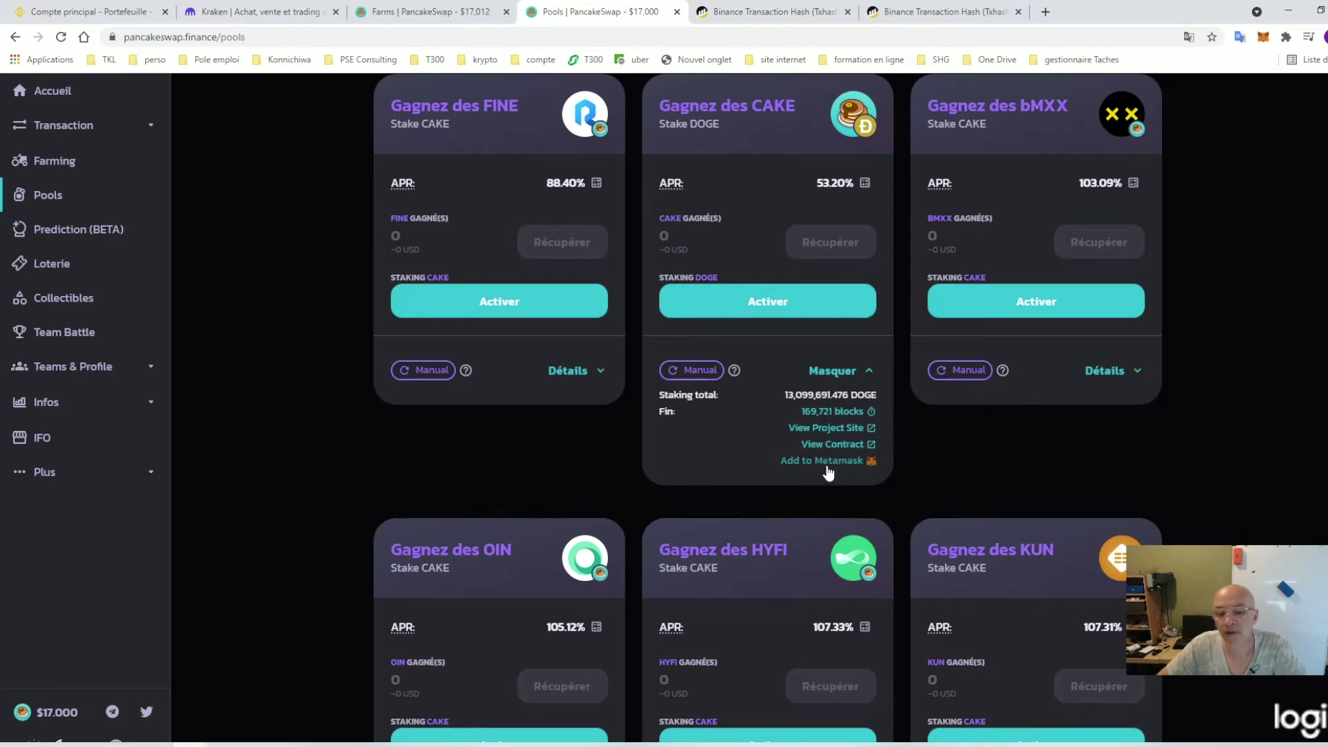
scroll(844, 477, "up", 2)
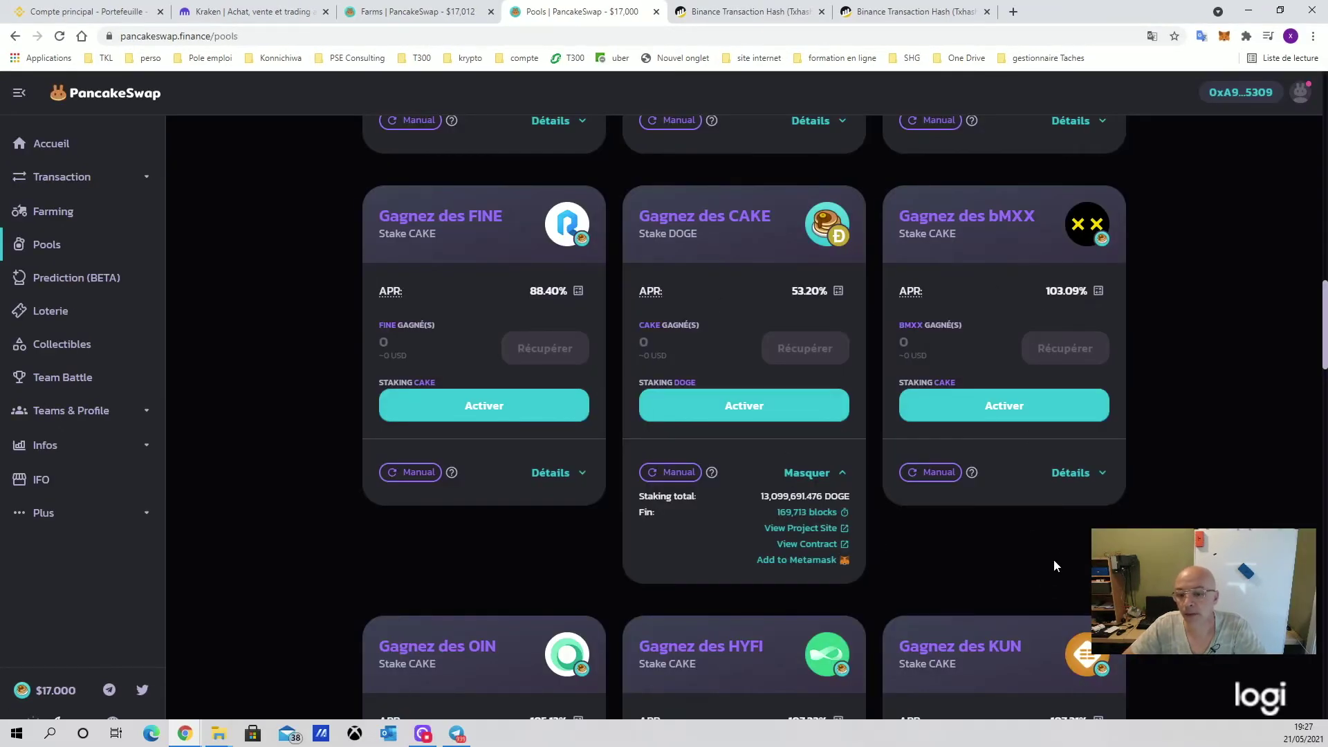
left_click(1069, 473)
left_click(1056, 565)
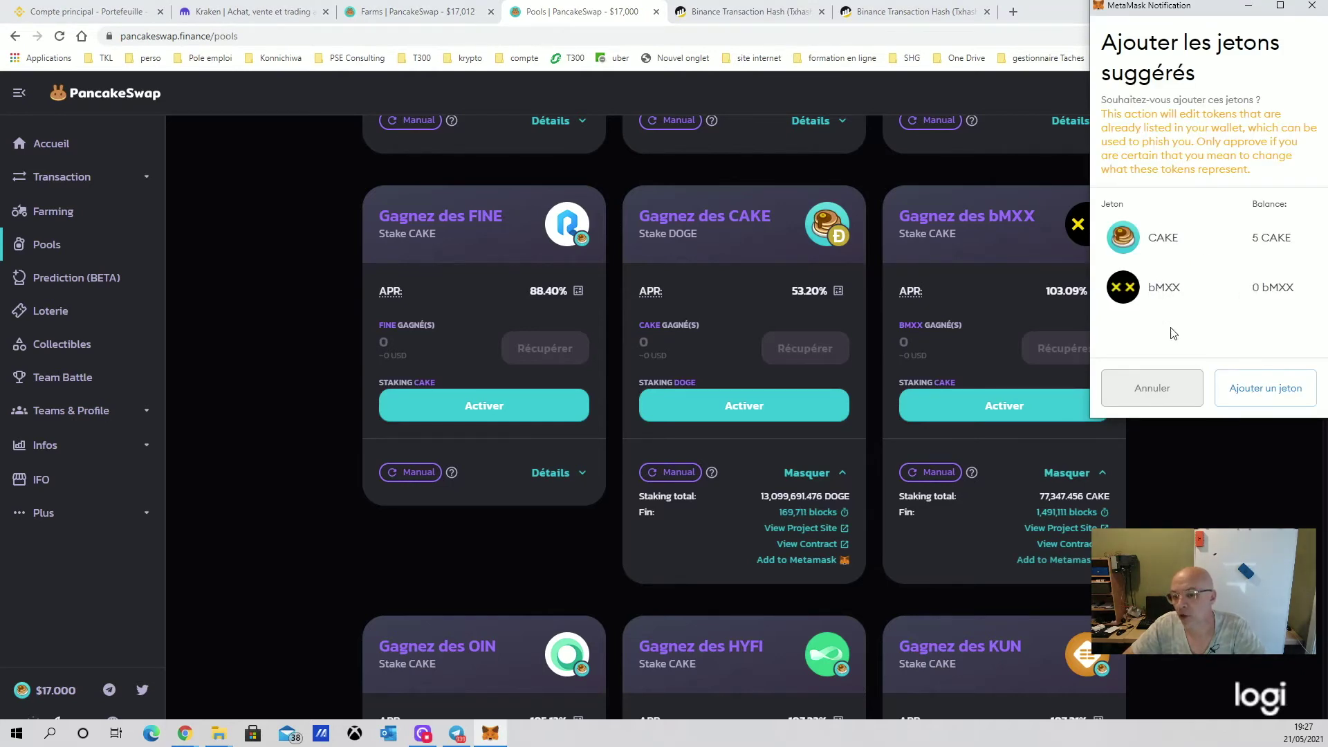
Decline the bMXX wallet request, then expand the ONE pool and decline adding ONE as well
left_click(1168, 392)
scroll(917, 472, "up", 7)
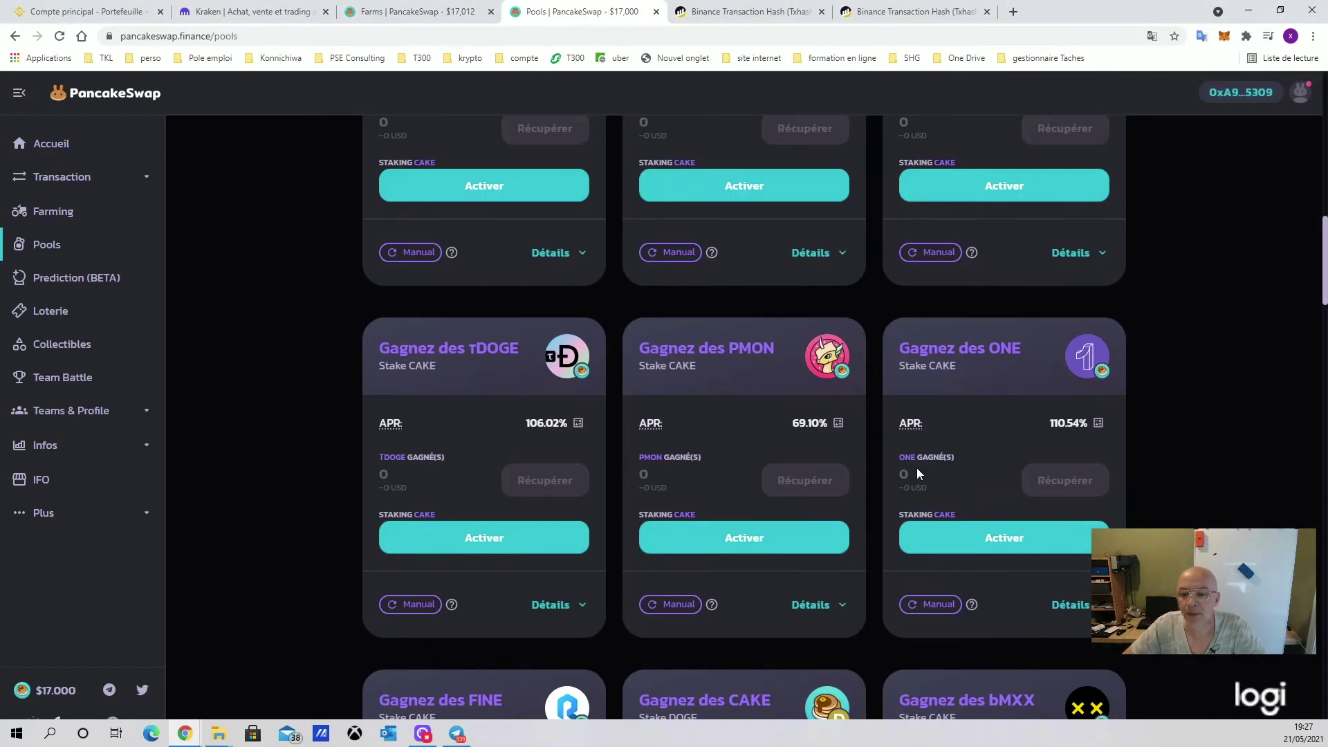
scroll(1079, 429, "down", 3)
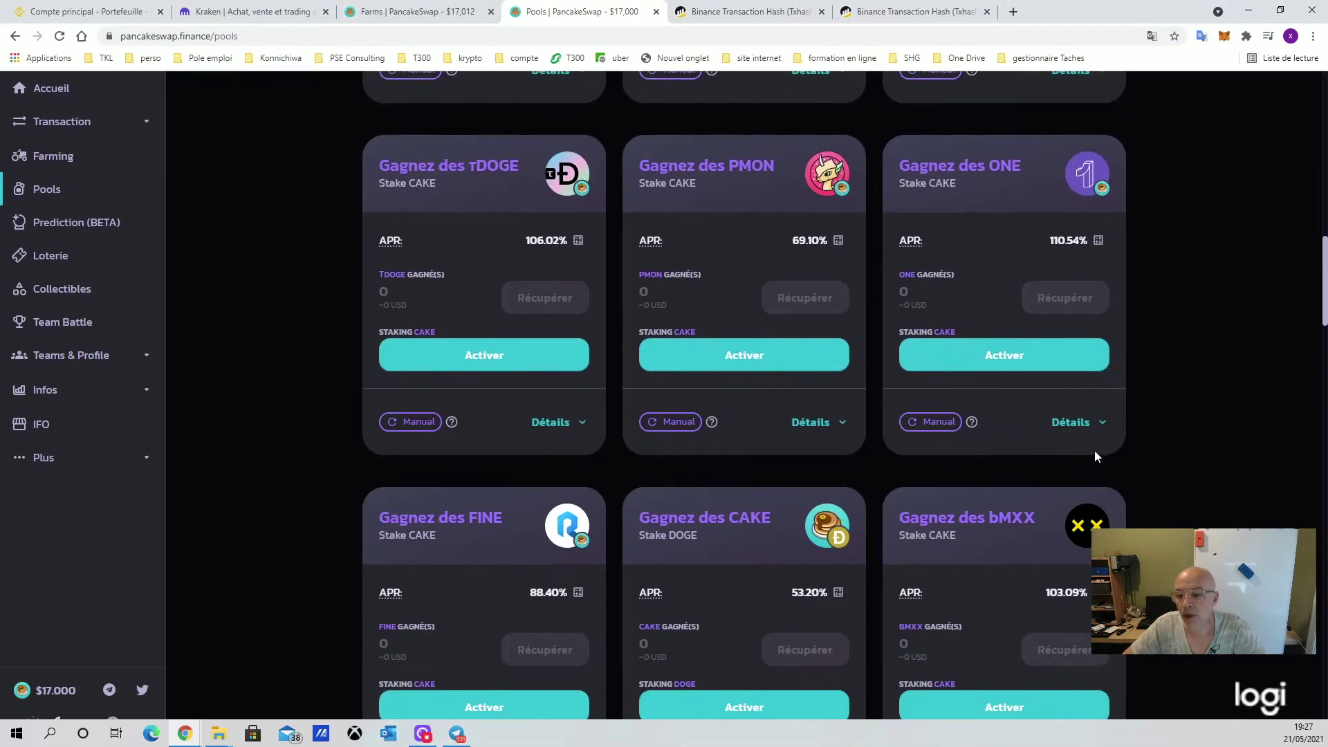
left_click(1068, 423)
left_click(1065, 509)
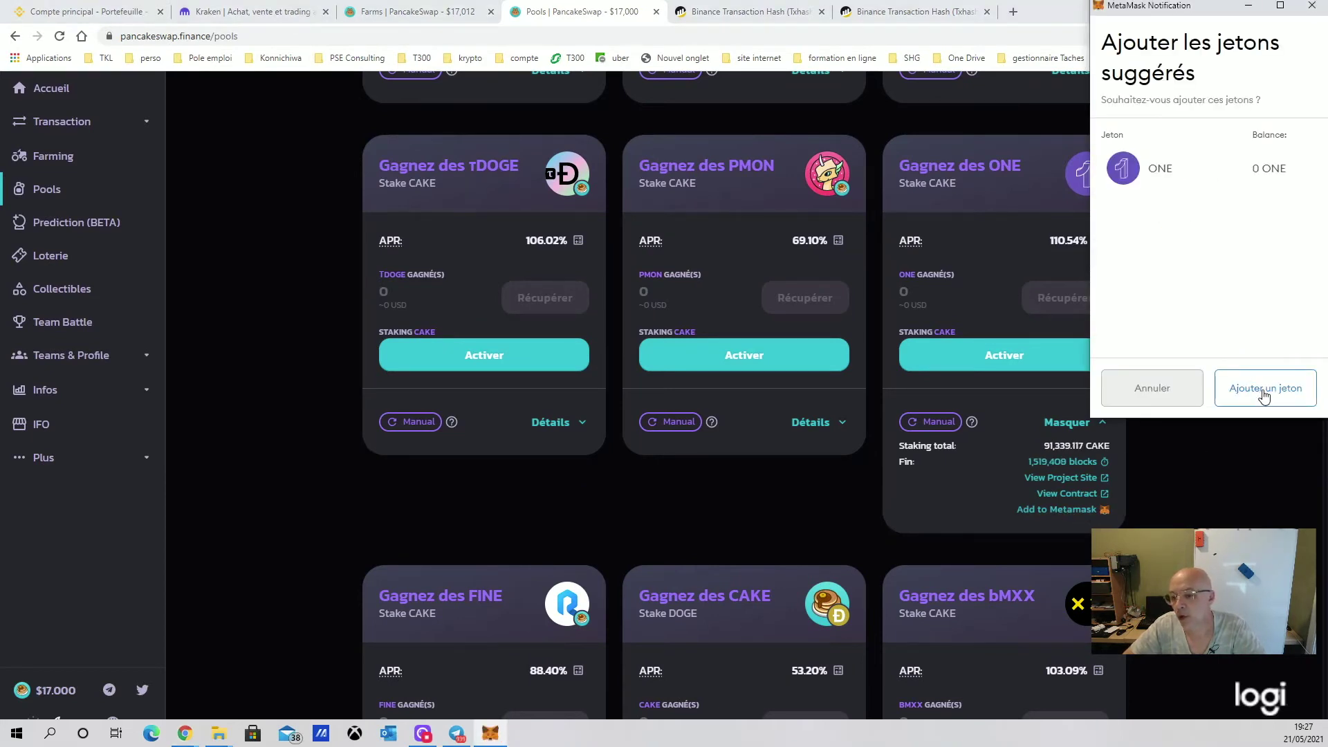
left_click(1133, 394)
scroll(852, 468, "up", 5)
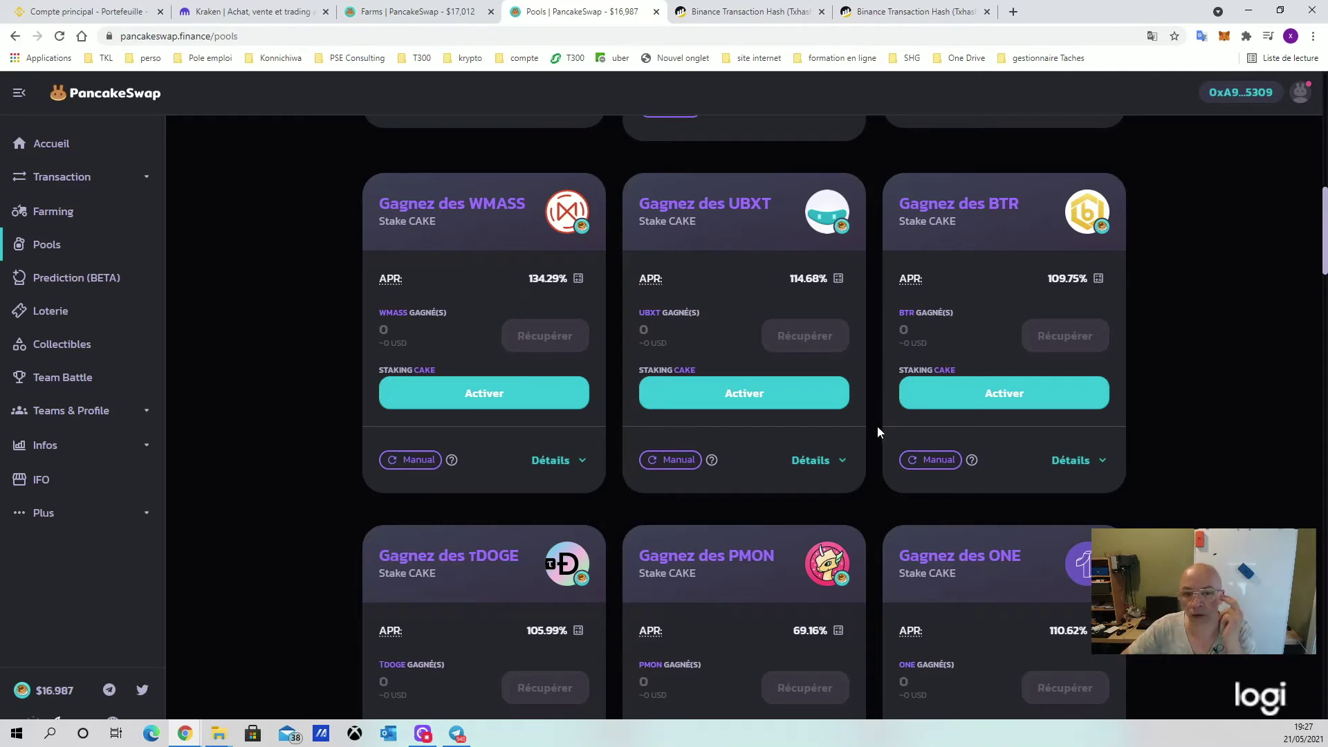
scroll(861, 425, "up", 10)
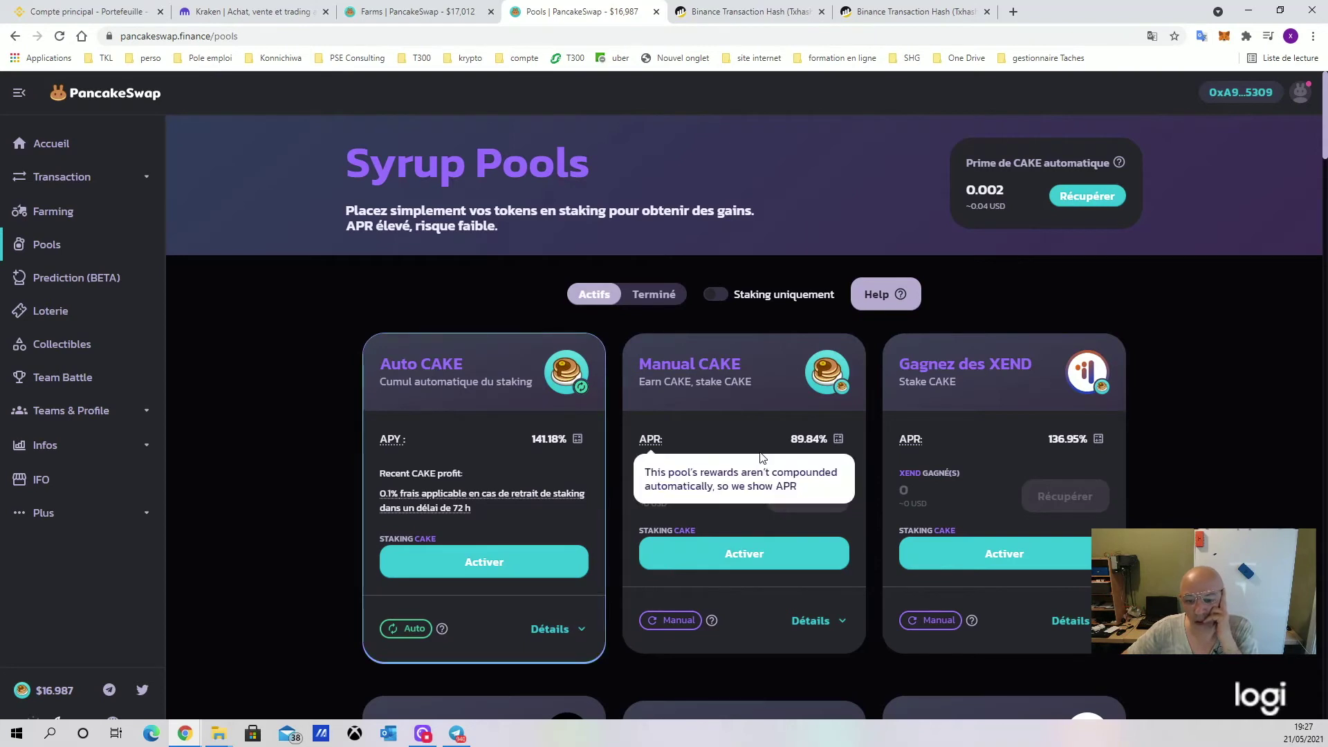
scroll(941, 462, "down", 2)
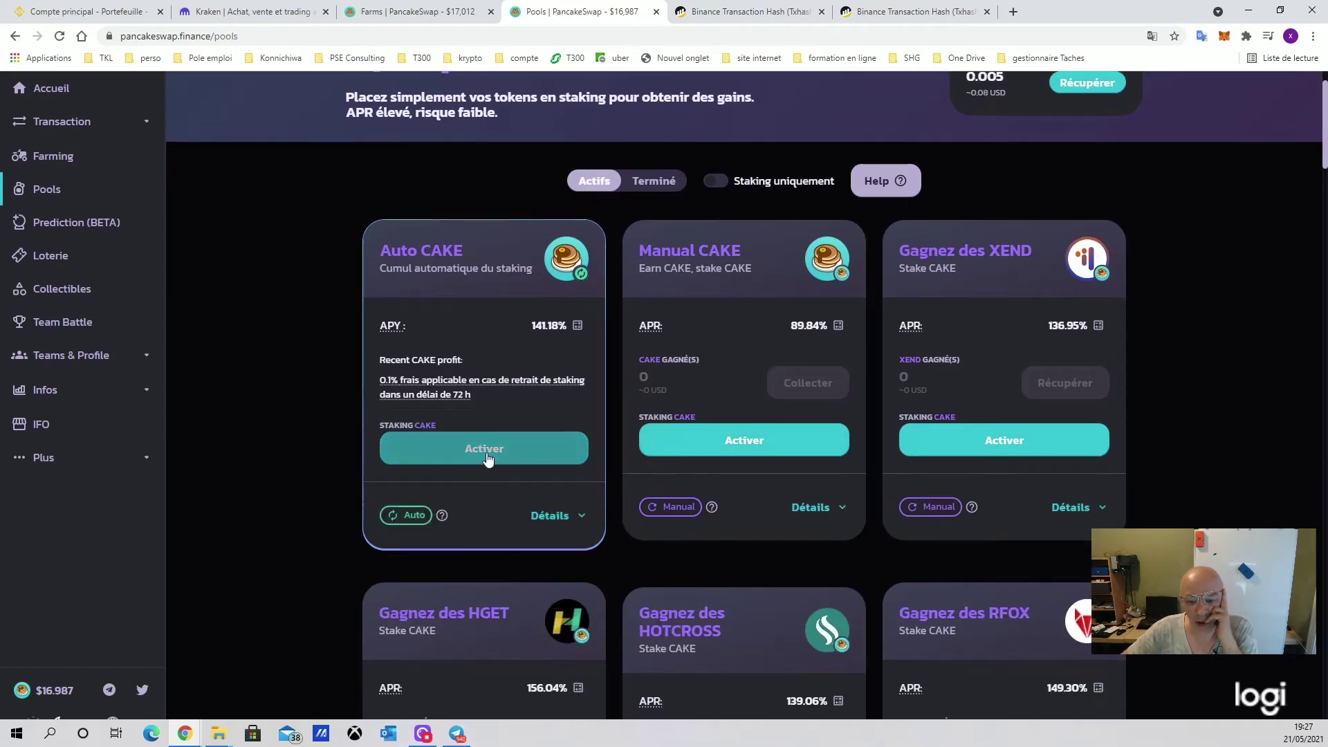
scroll(1209, 188, "up", 2)
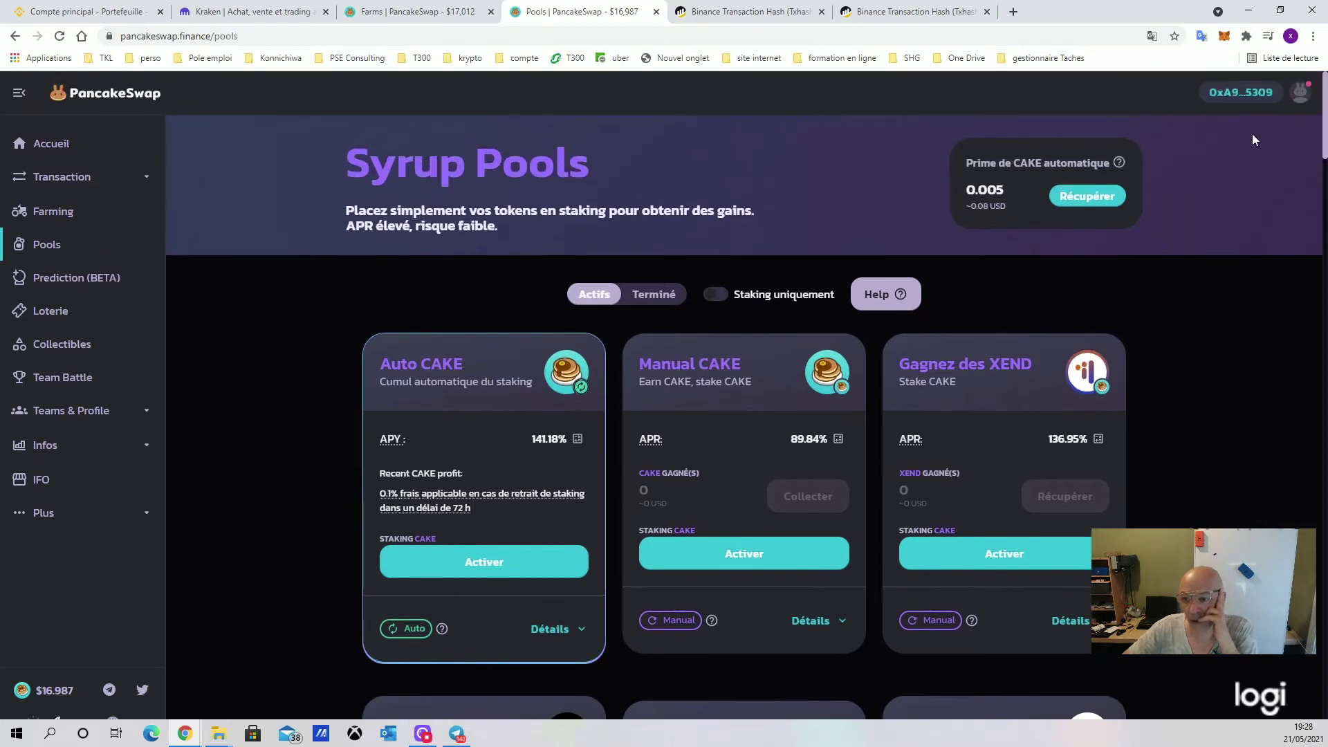
Enable the Auto CAKE pool and approve its CAKE spending allowance in MetaMask
scroll(540, 450, "down", 4)
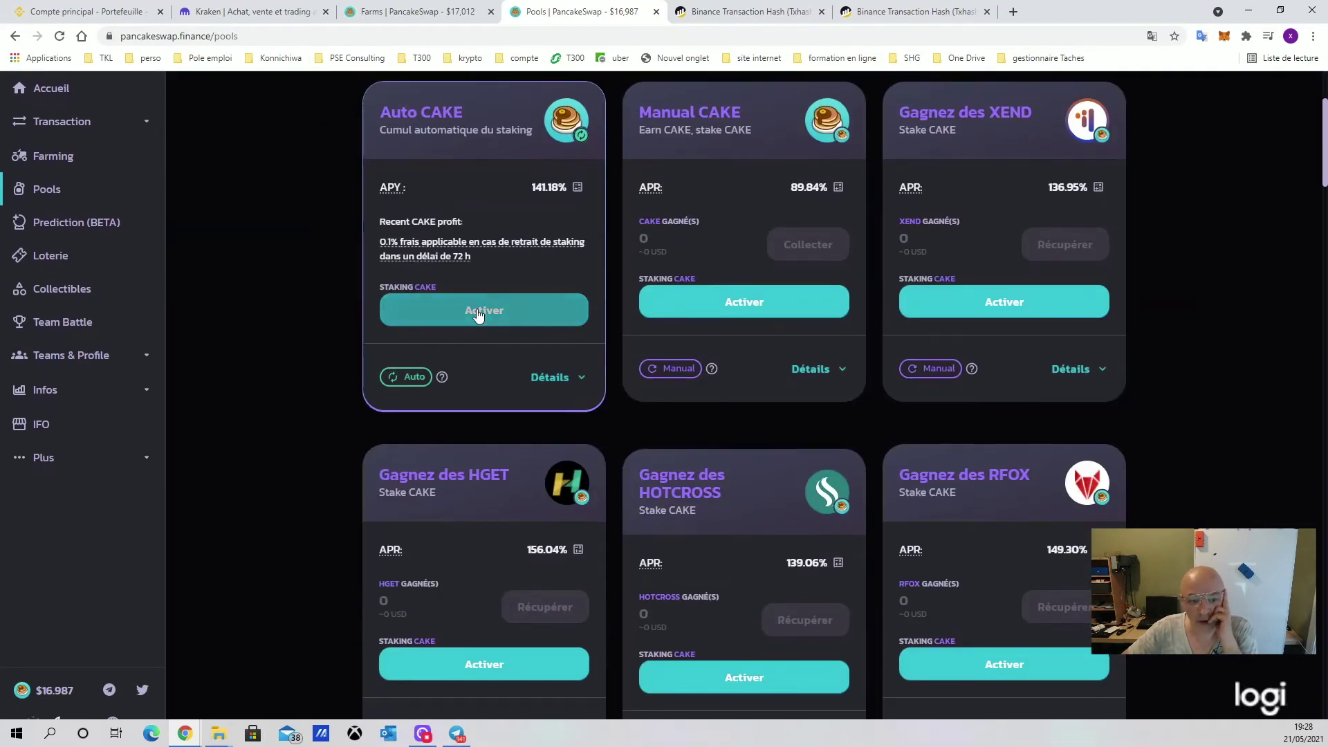
left_click(484, 308)
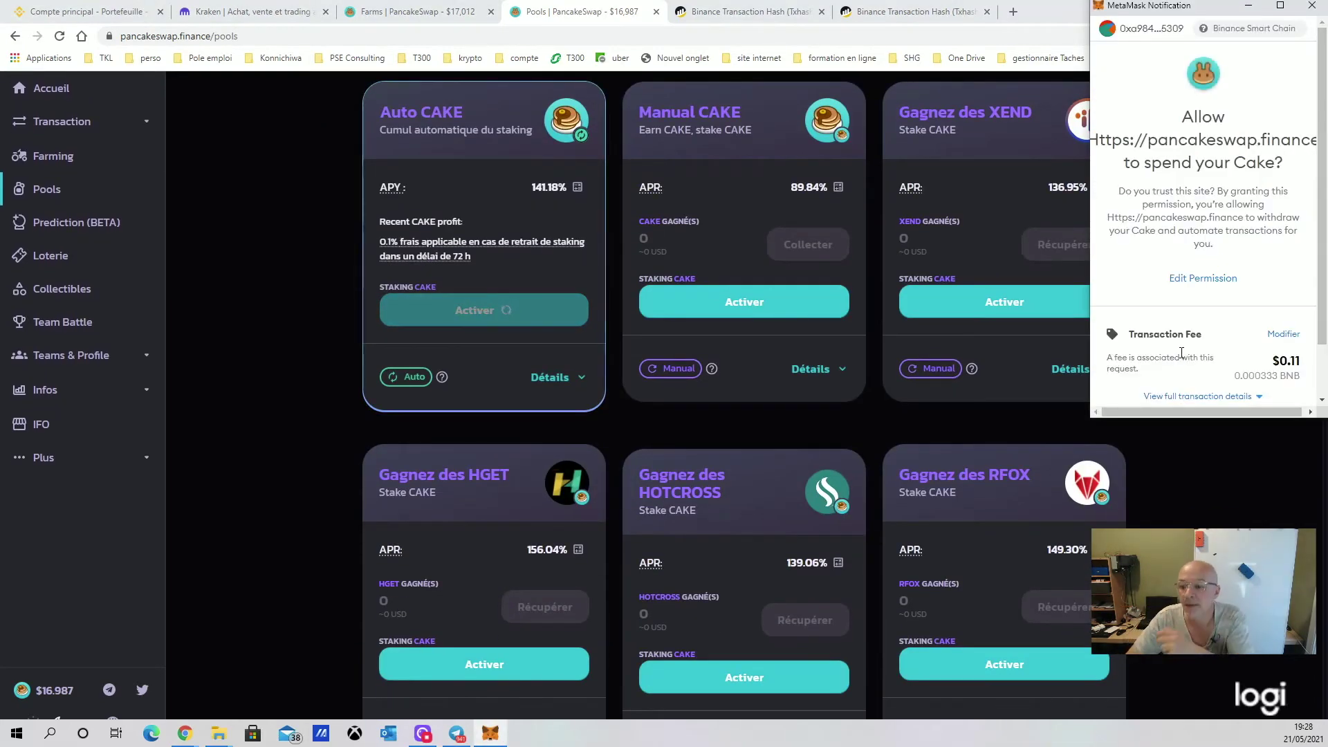
scroll(1252, 302, "down", 2)
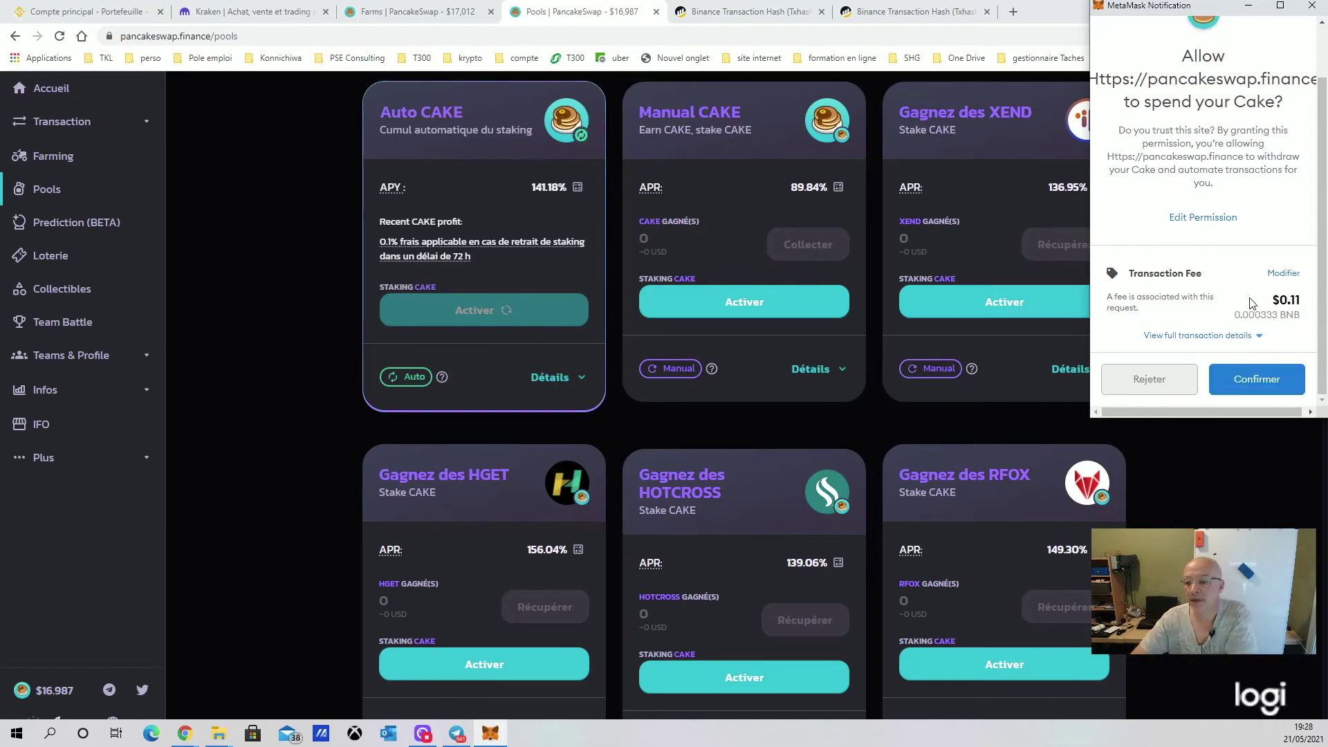
left_click(1243, 378)
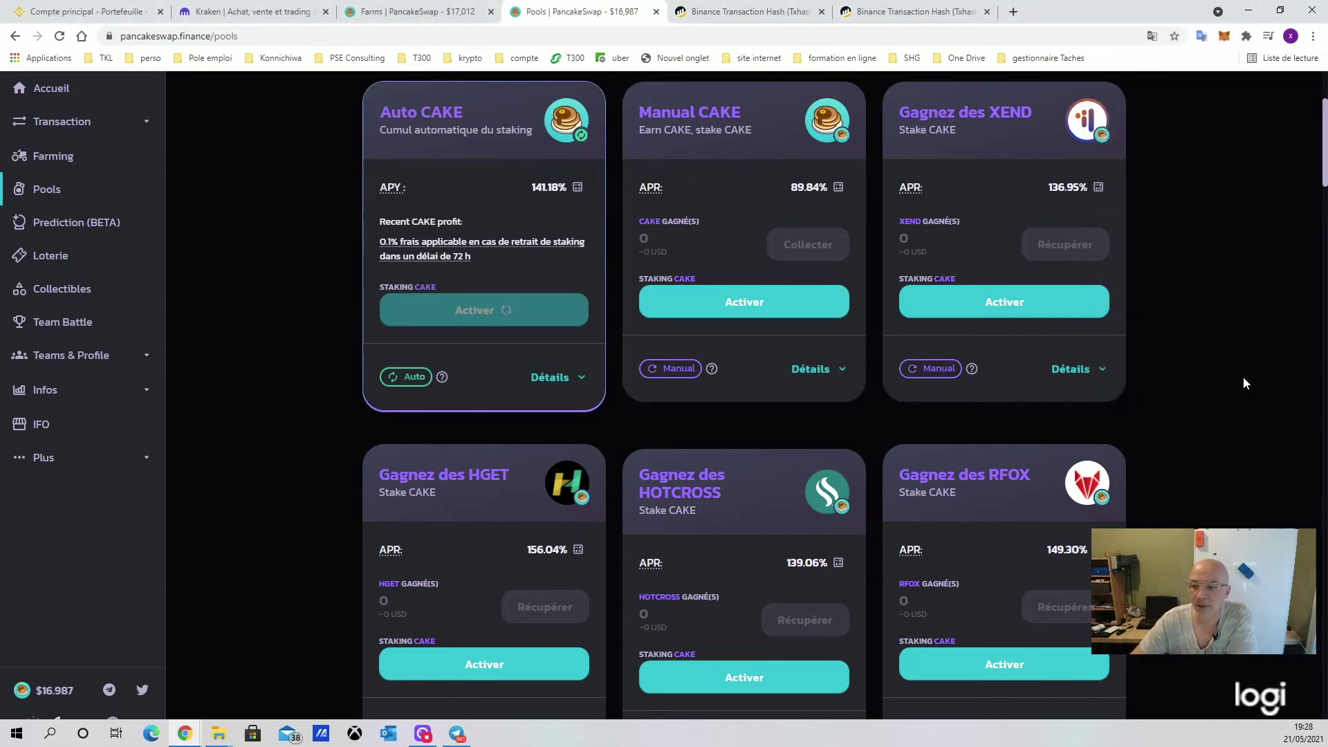
mouse_move(484, 255)
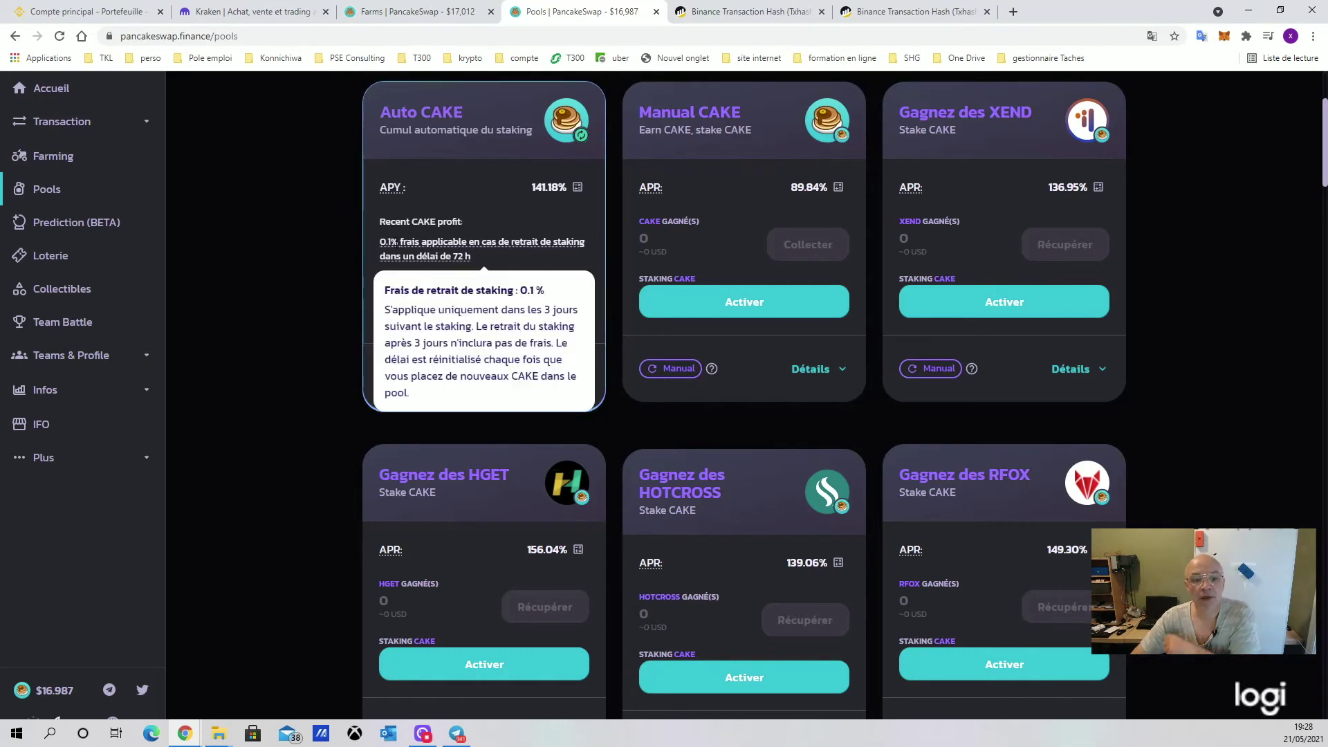
mouse_move(379, 253)
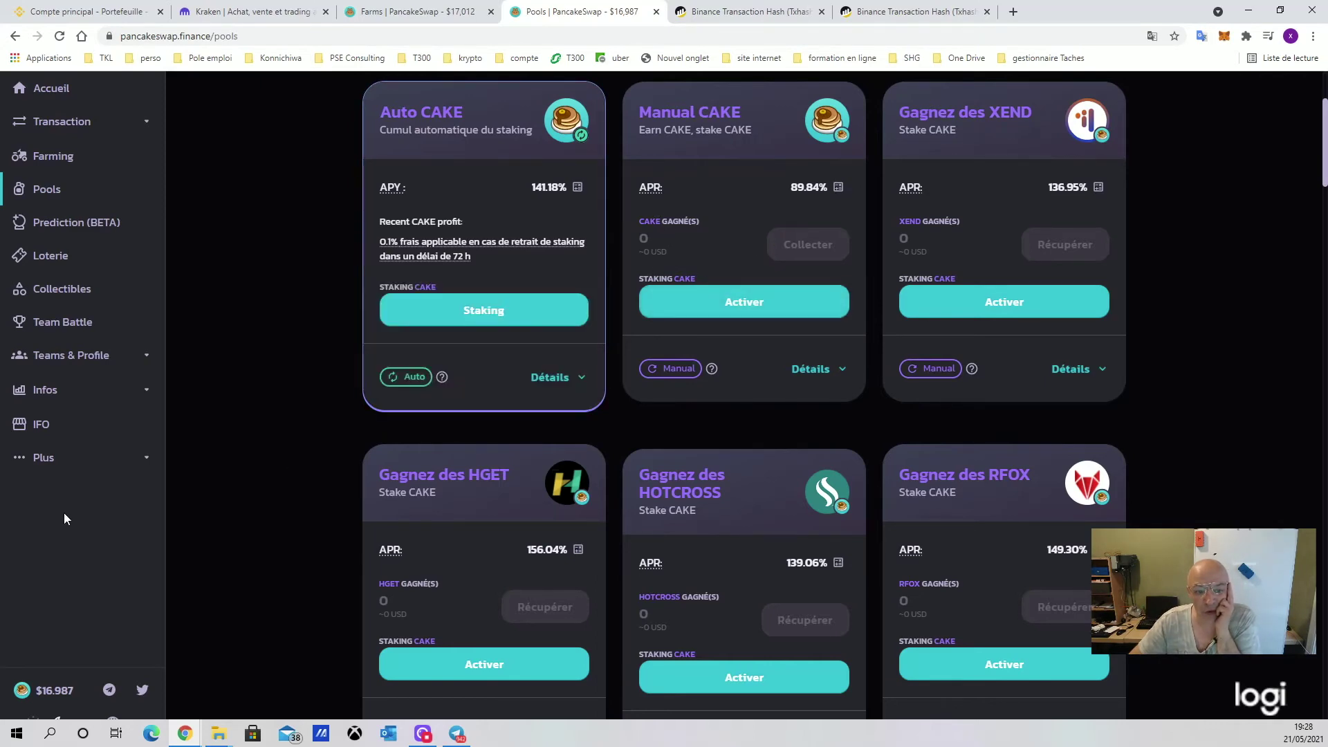
Stake the full 5 CAKE in Auto CAKE, approve it in MetaMask, and dismiss the Staked! notice
left_click(488, 321)
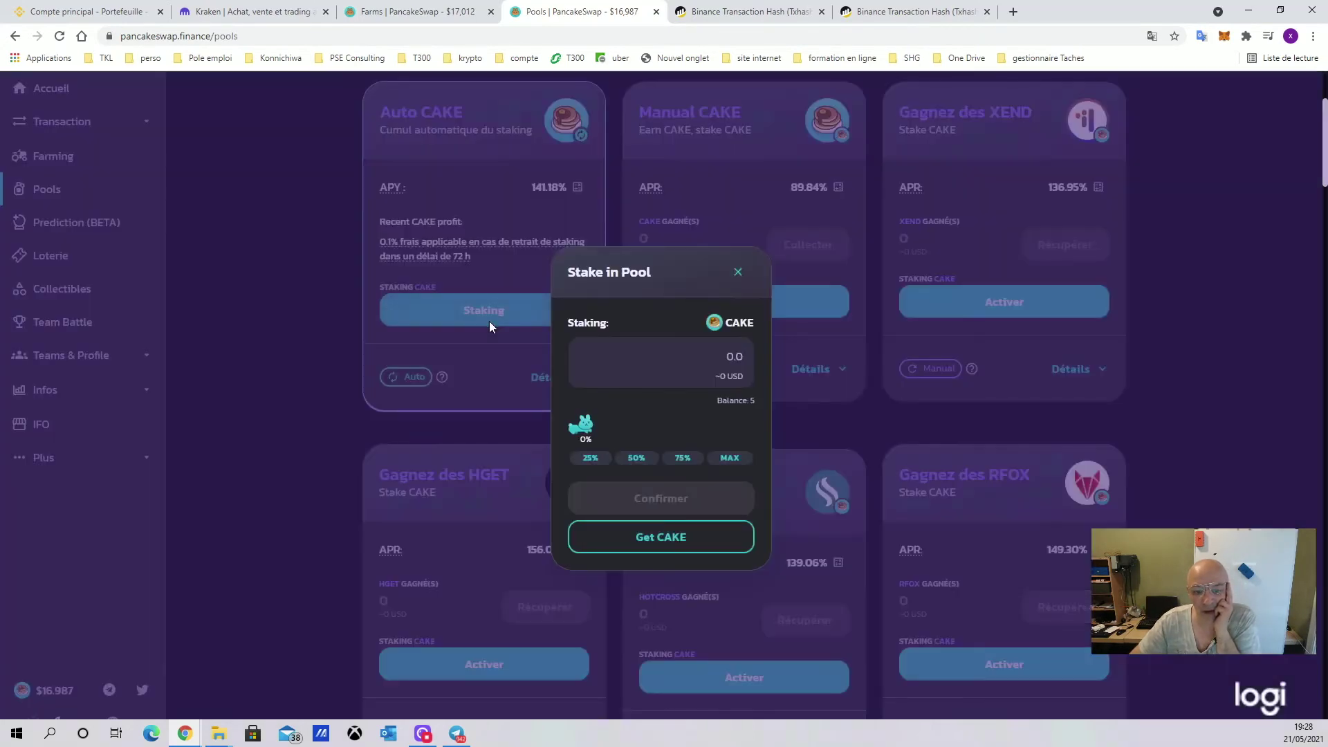
left_click(729, 458)
left_click(663, 501)
left_click(1245, 407)
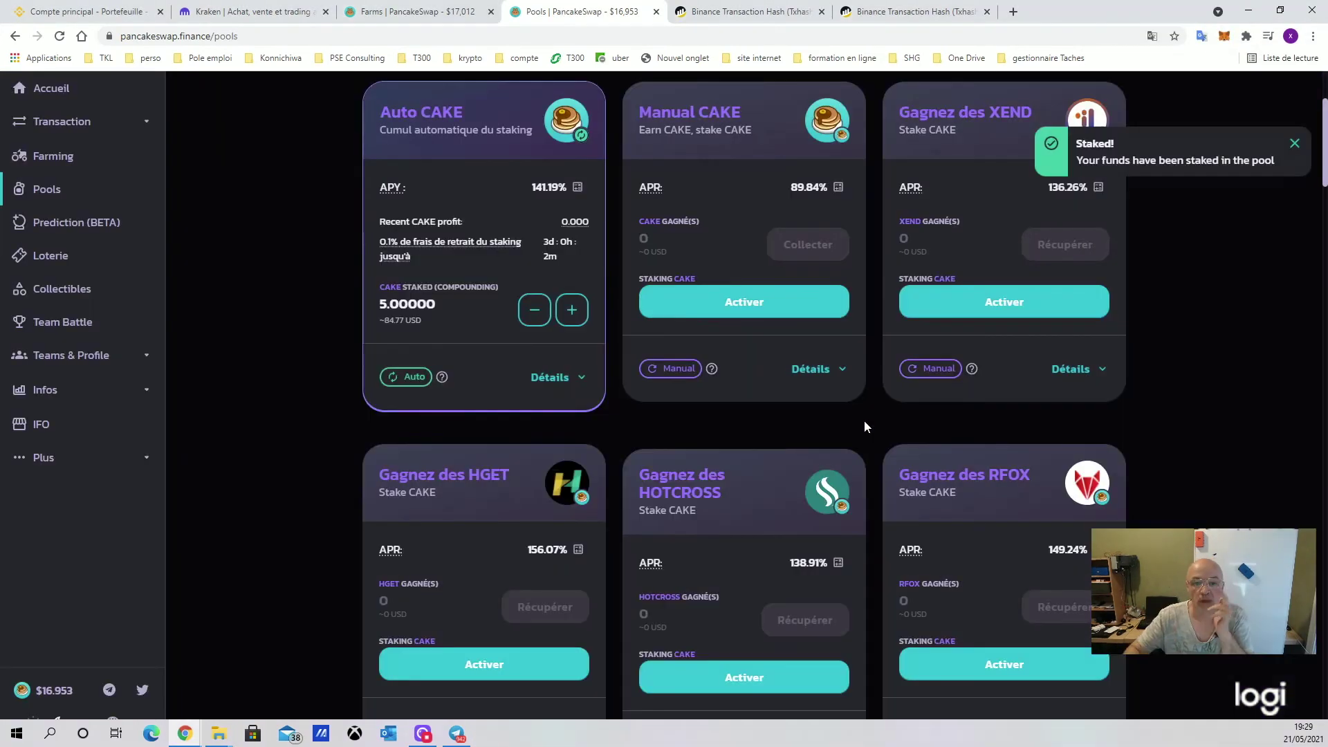
left_click(1295, 144)
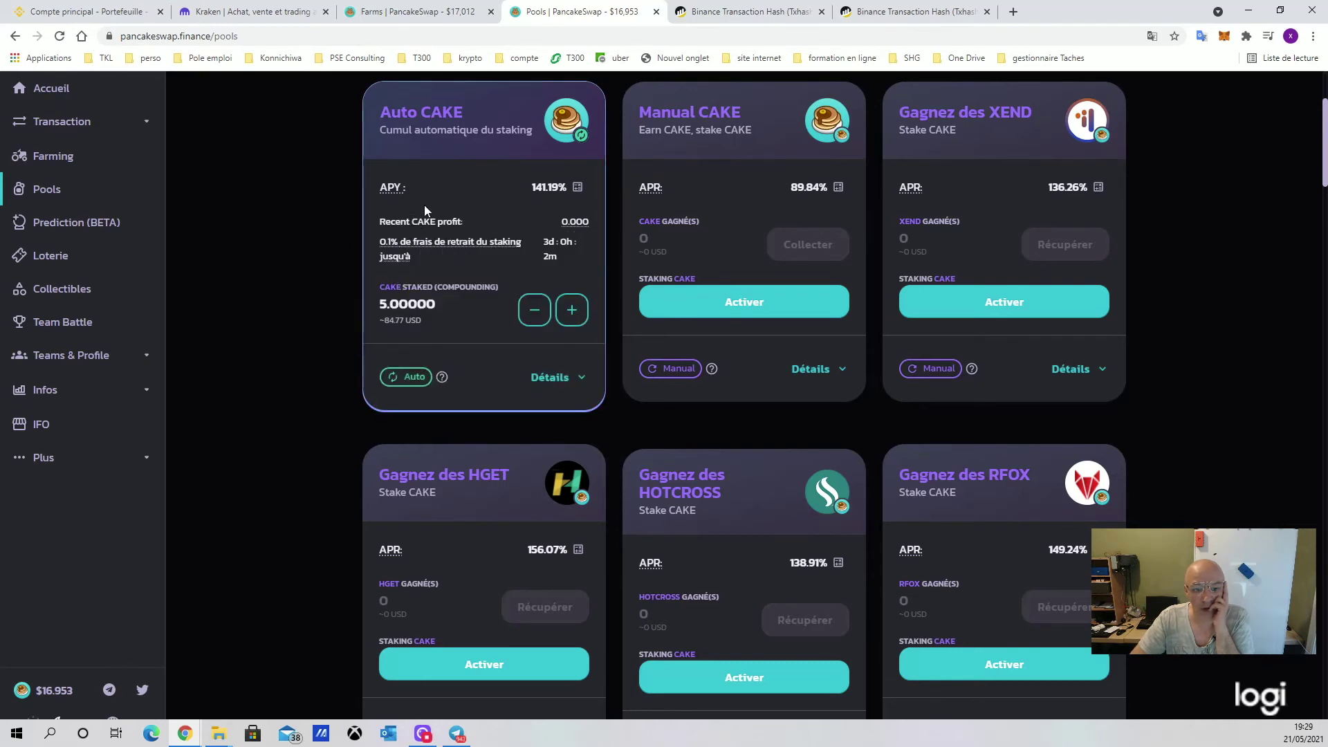
Review the Auto CAKE profit, unstaking fee and help tooltips, then go back to the Farms page
mouse_move(574, 213)
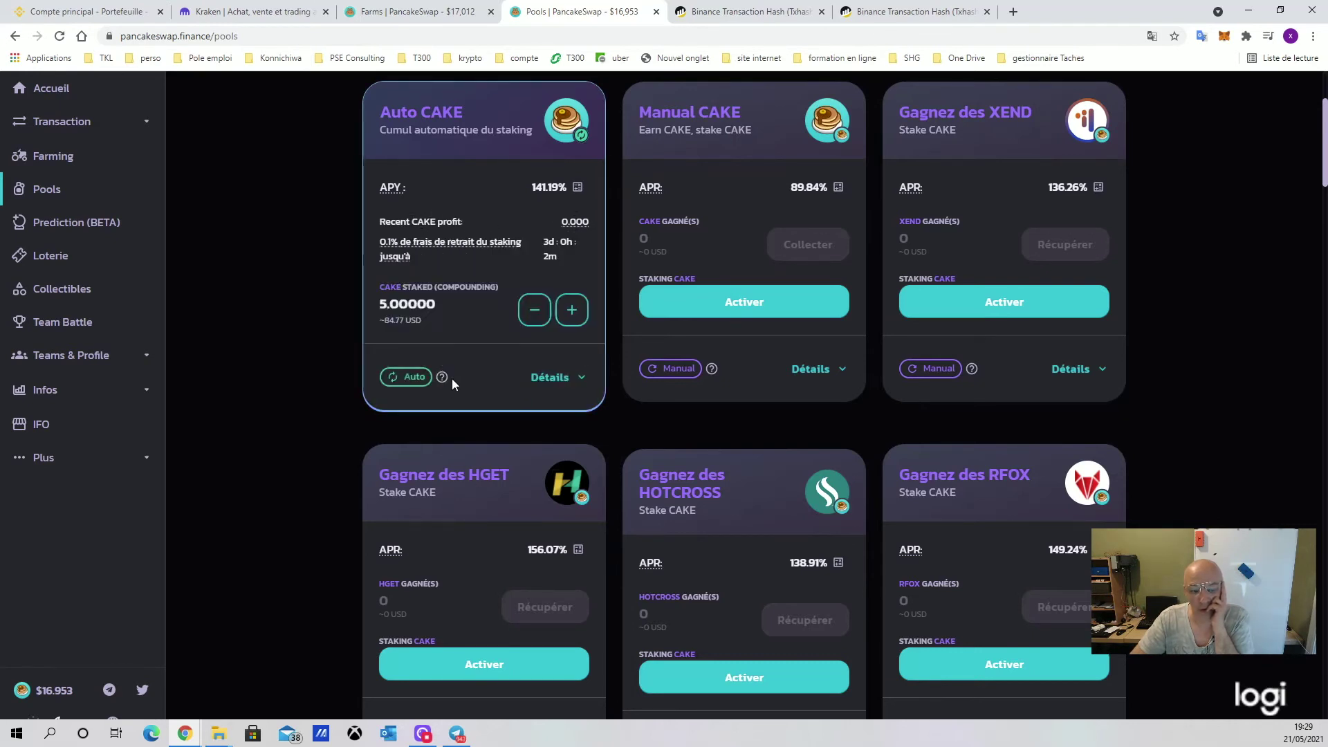
mouse_move(441, 379)
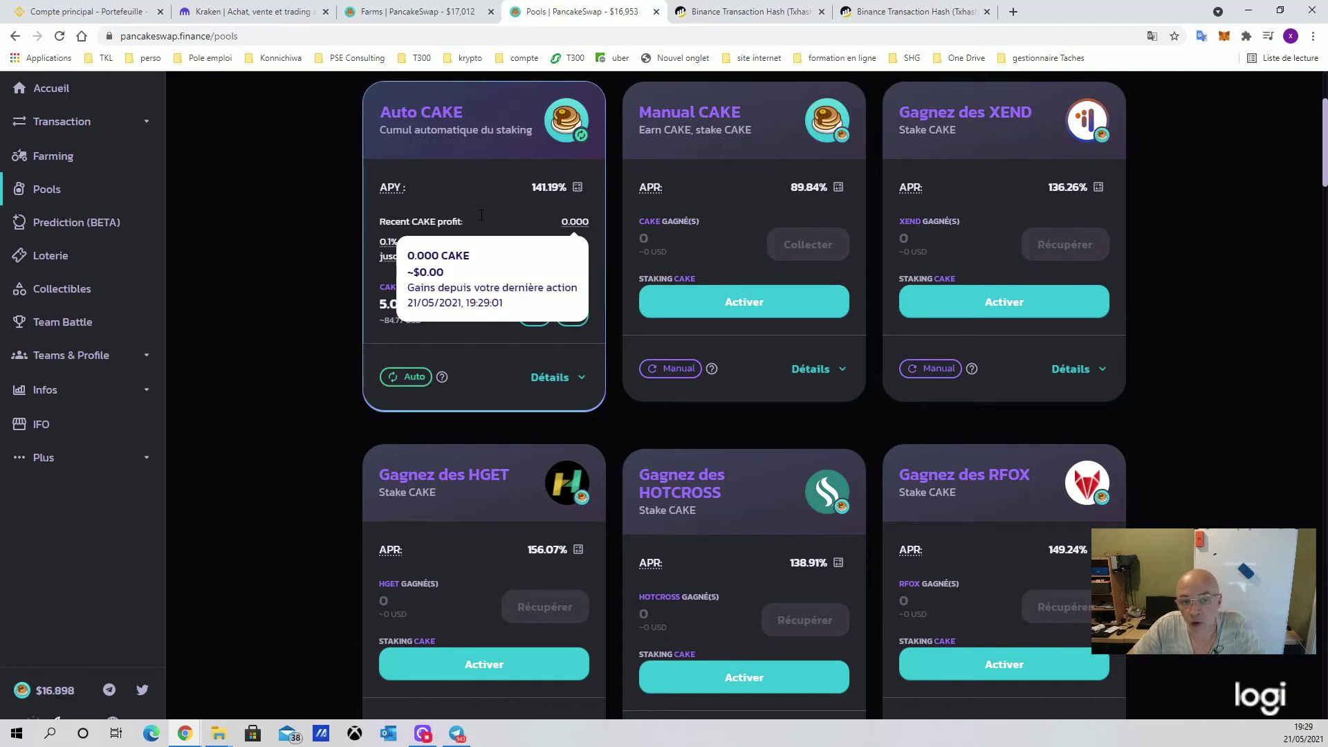
mouse_move(548, 254)
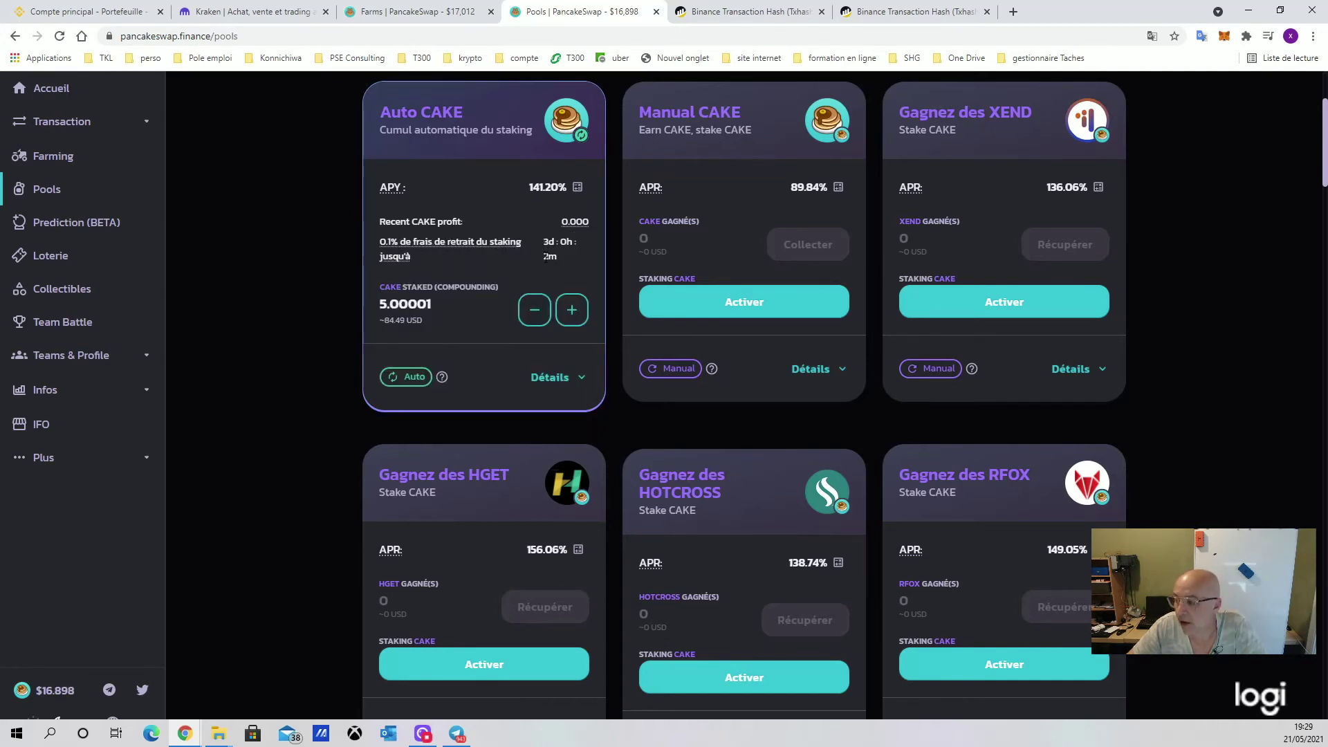
mouse_move(488, 261)
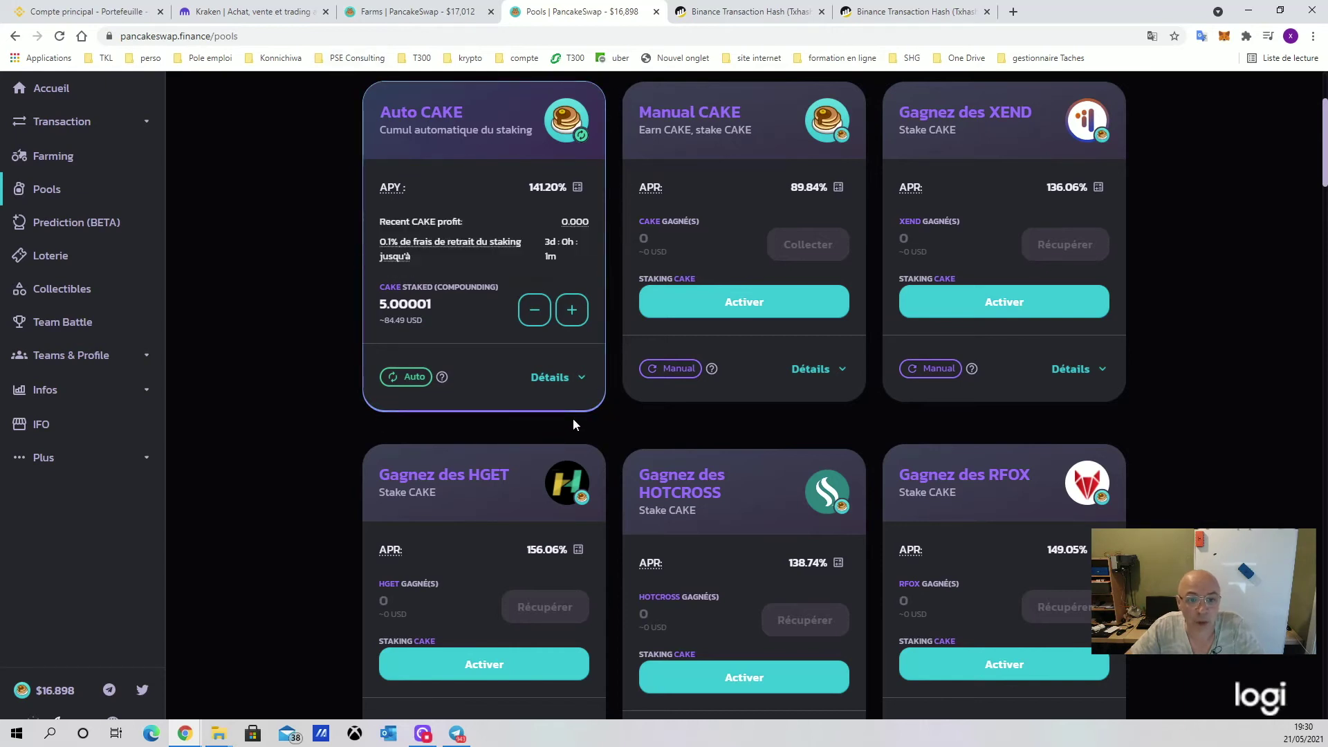
key("alt+Left")
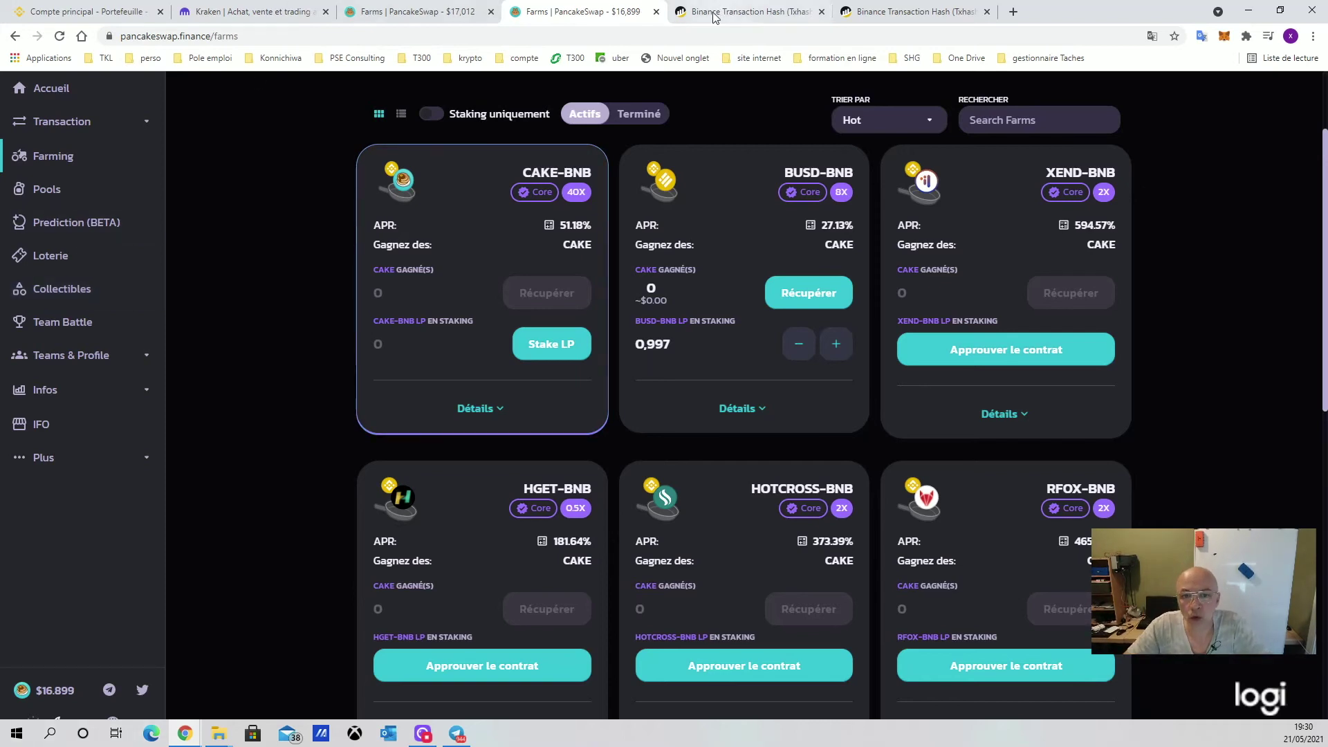
Close both Binance Transaction Hash tabs to return to the PancakeSwap Farms list
left_click(986, 12)
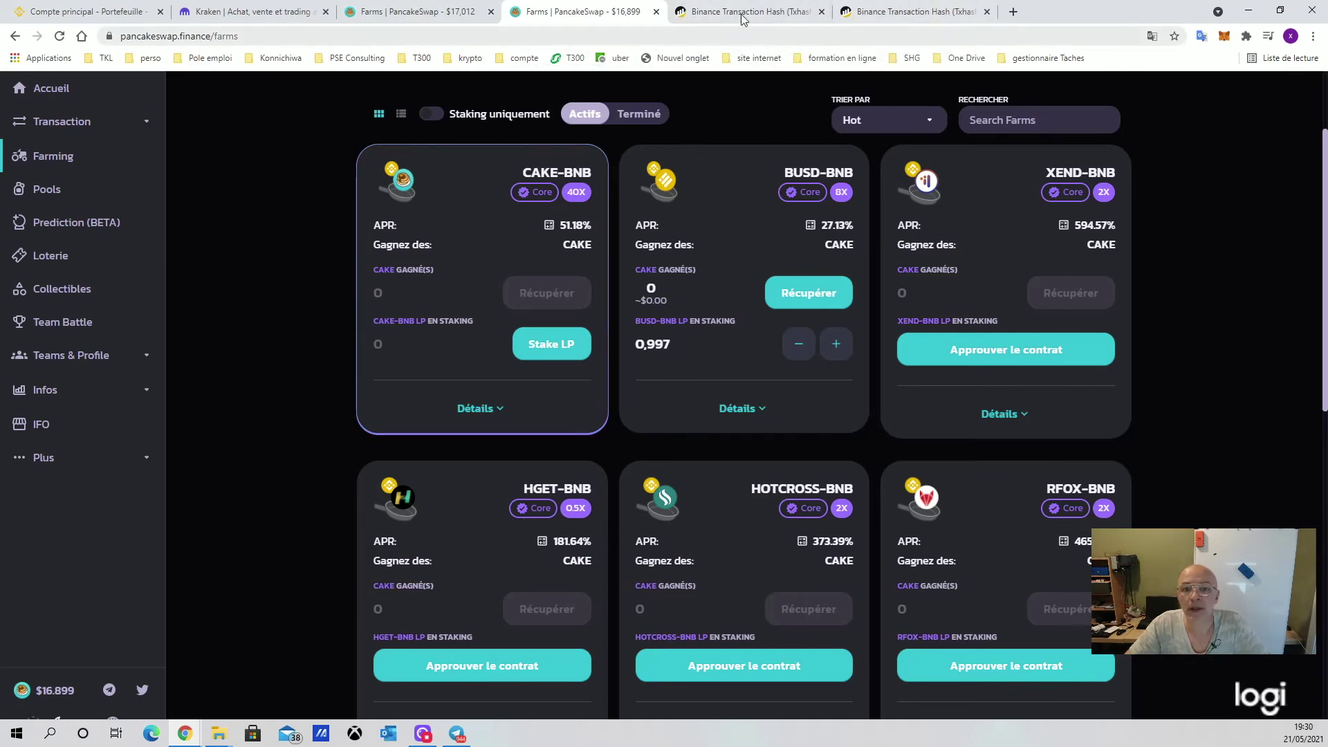
left_click(747, 11)
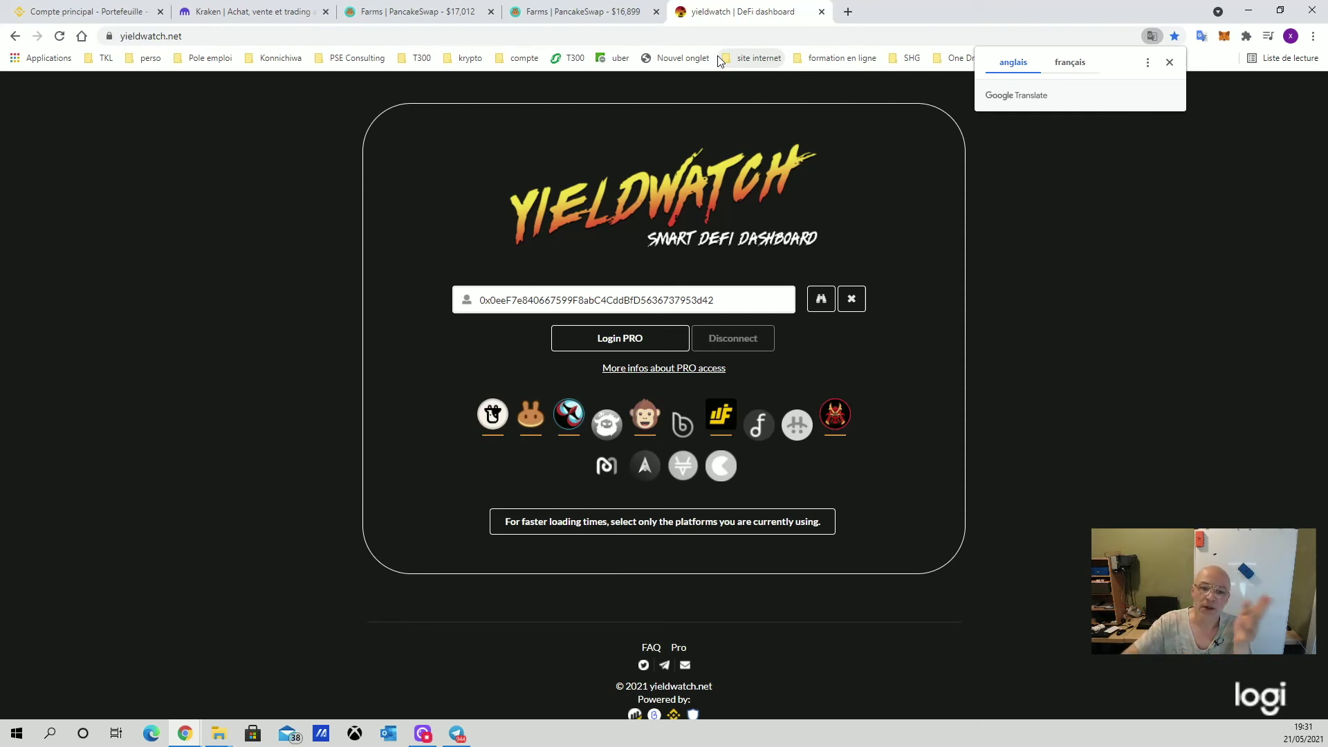
Dismiss the translation offer and paste the MetaMask account's wallet address into yieldwatch's address field
left_click(1170, 62)
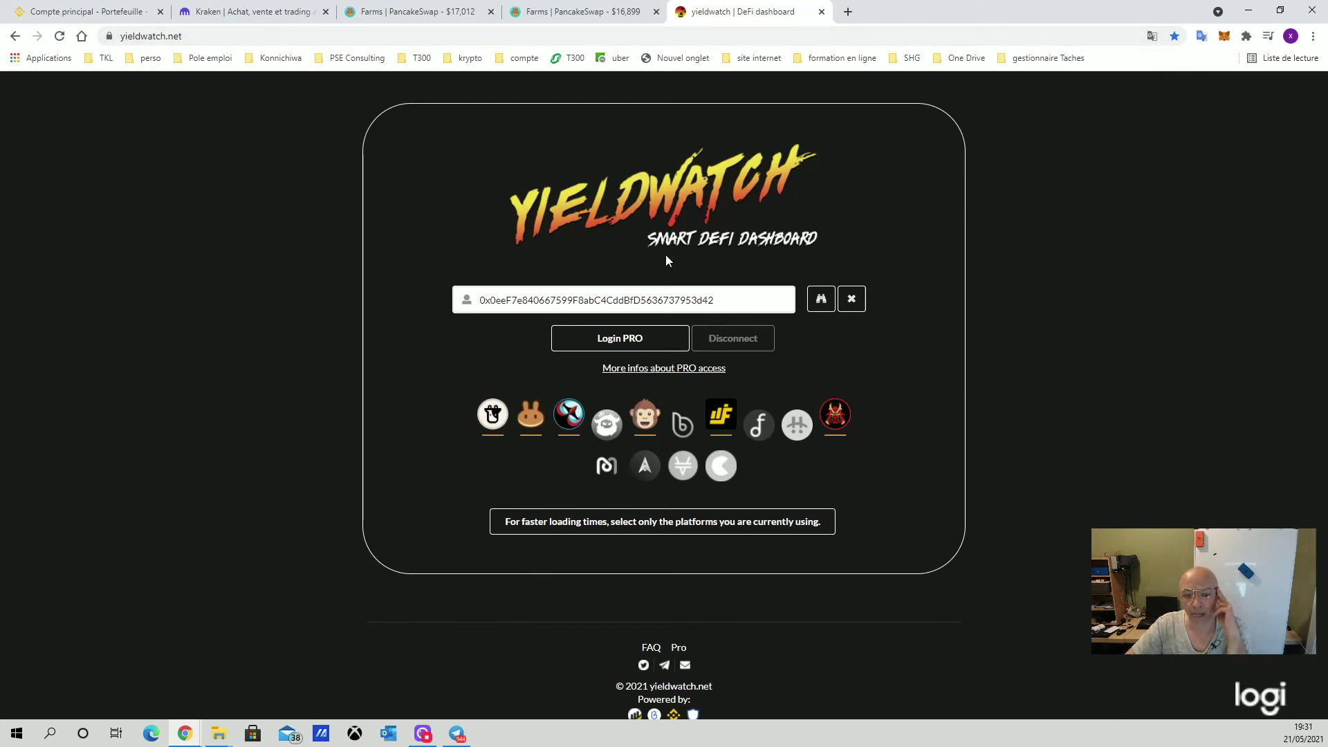
left_click(765, 302)
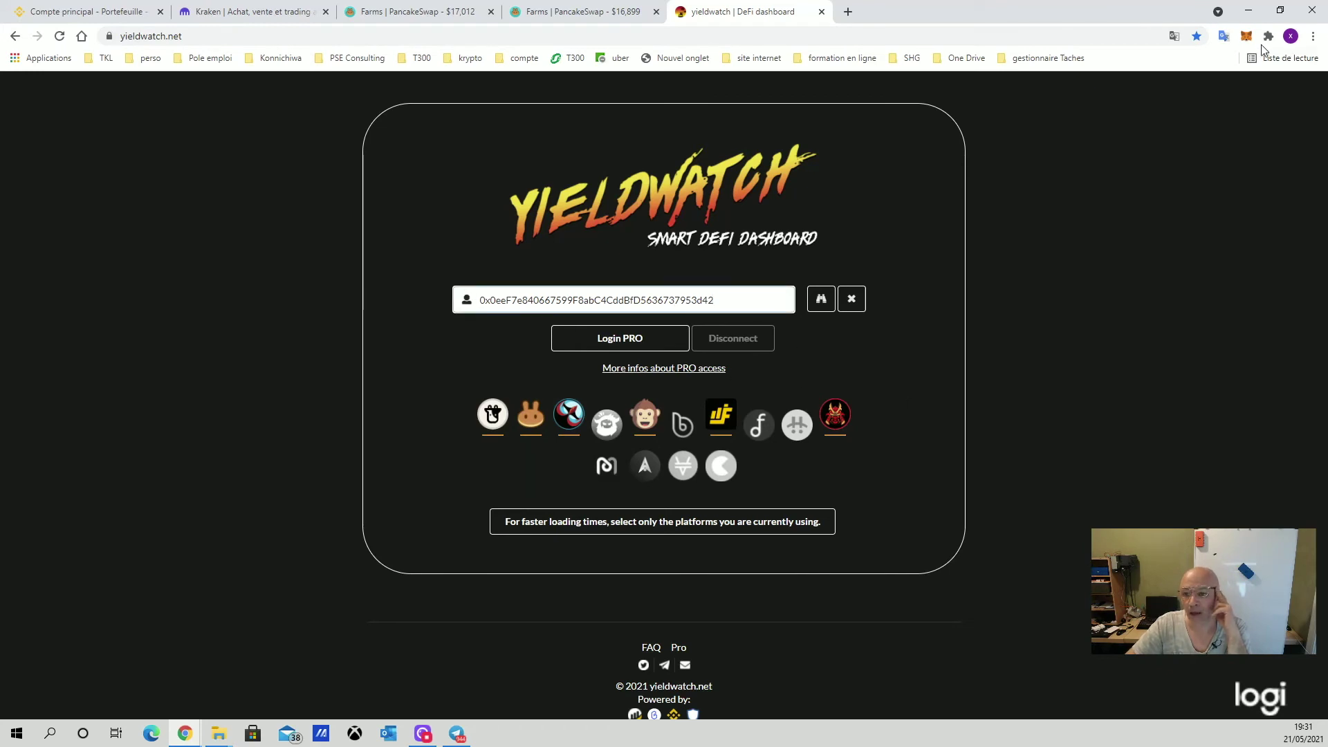
left_click(1247, 43)
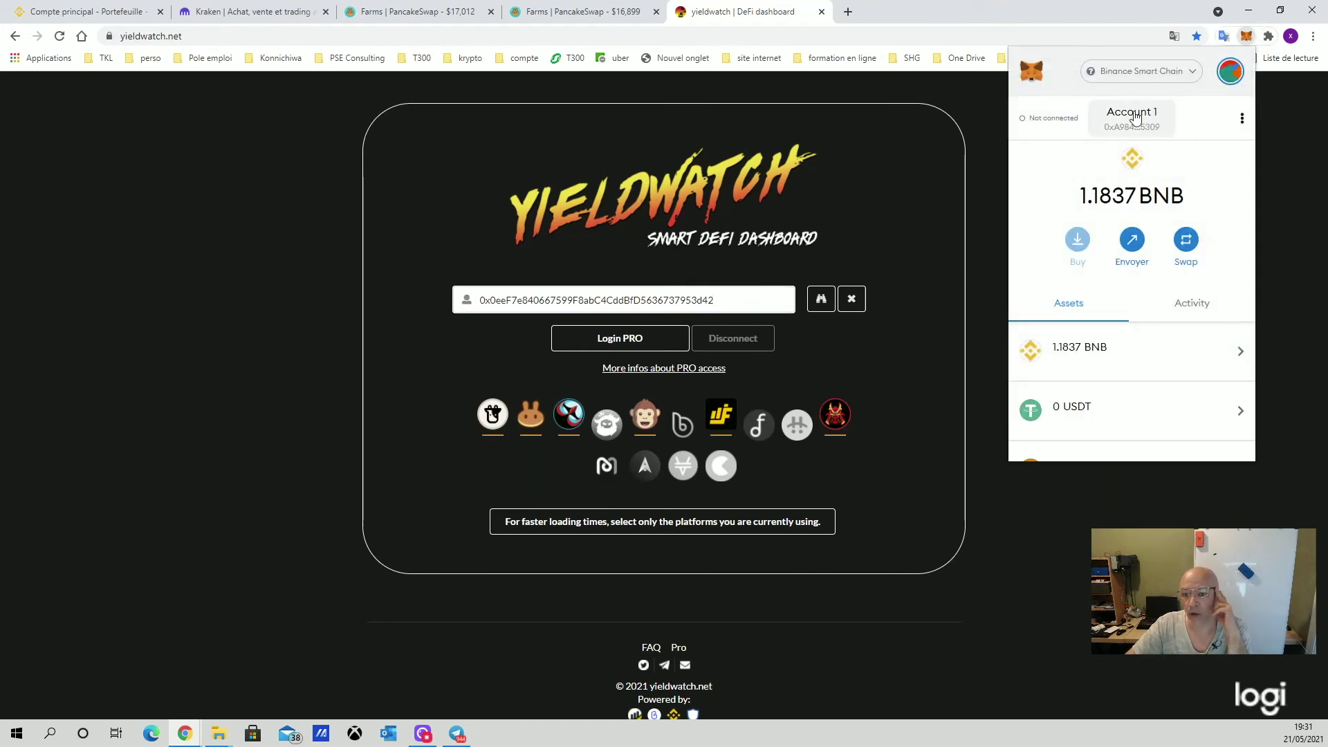
left_click(1145, 123)
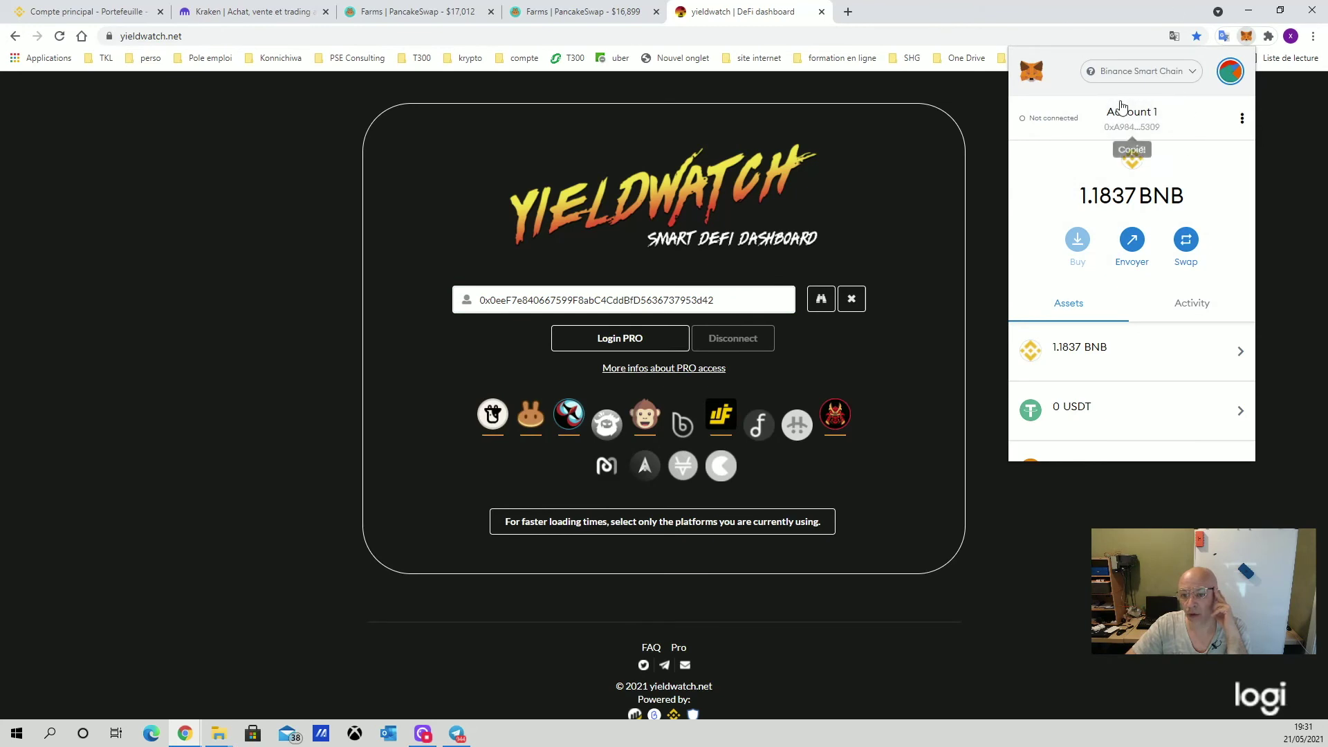
left_click(636, 298)
key("ctrl+a")
type("0xA98459dBFAd70890A65f475c41d49467f5325309")
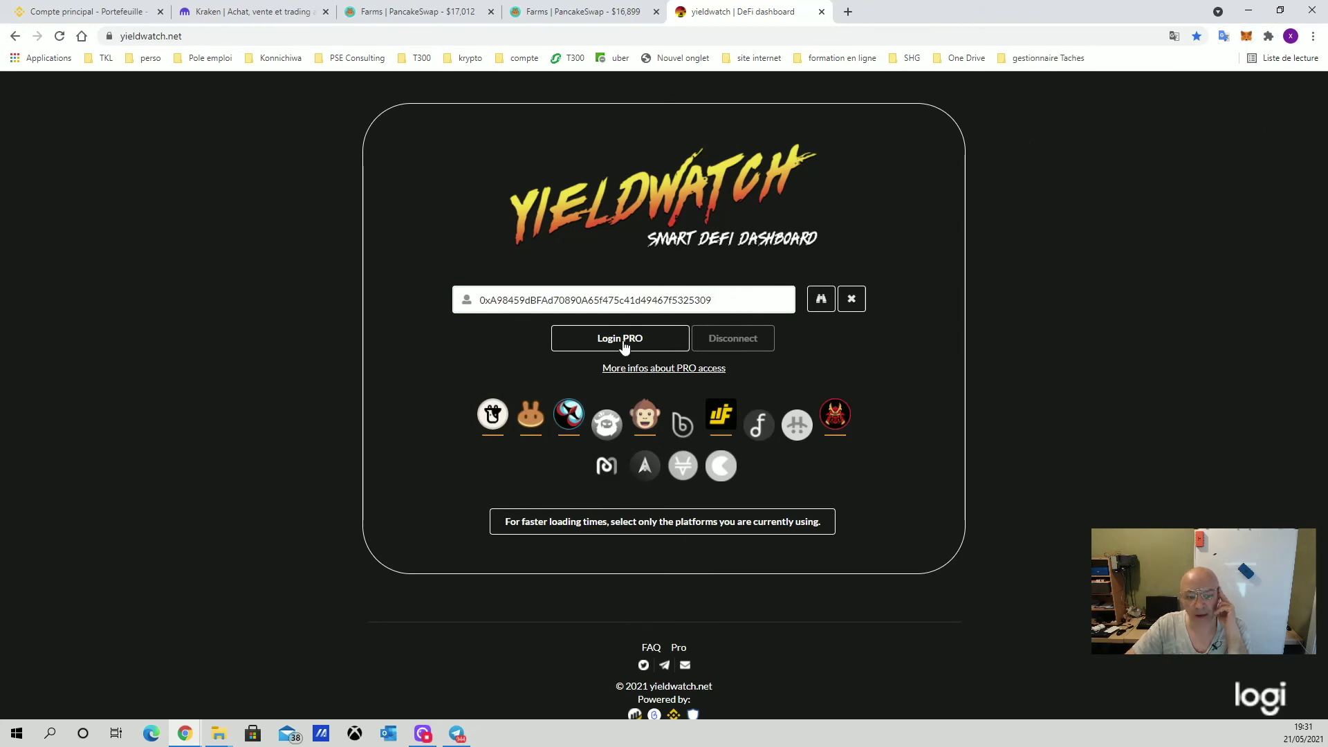
Log in with MetaMask, approving the account connection and signing the yieldwatch login request
left_click(624, 342)
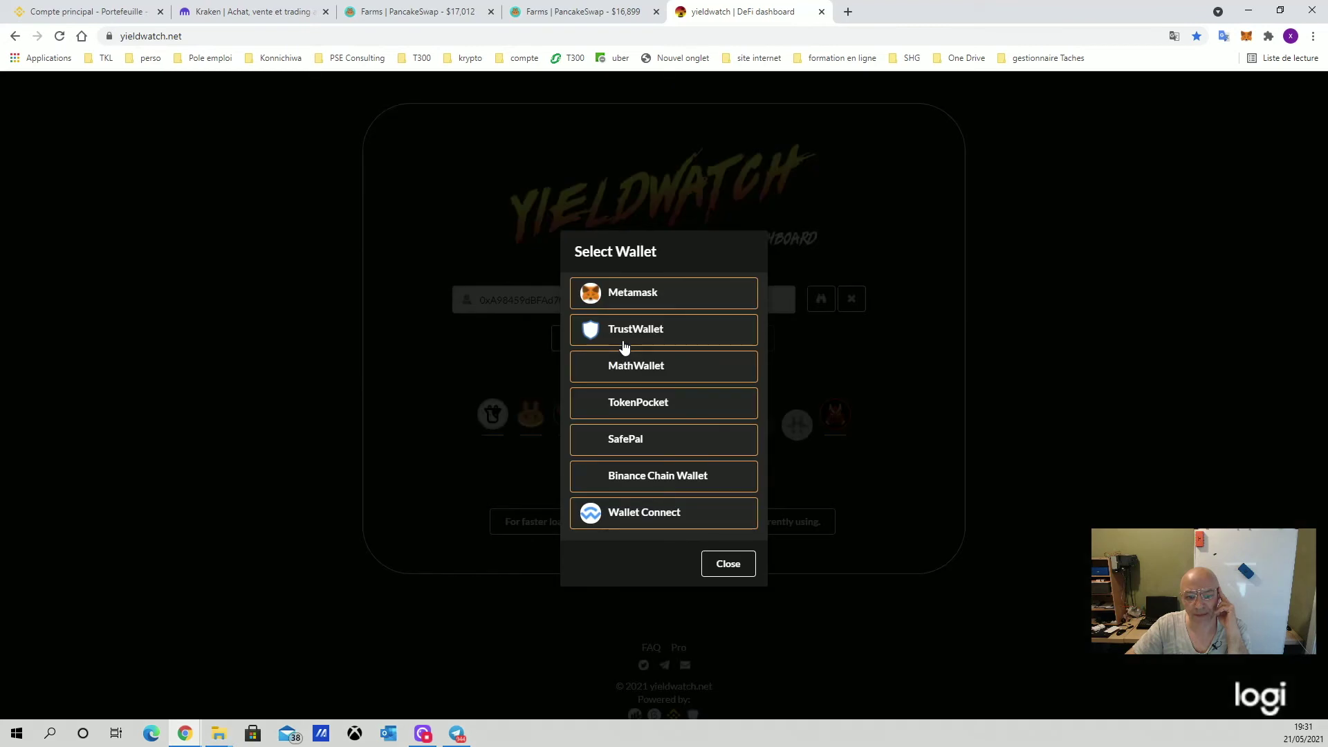
left_click(639, 293)
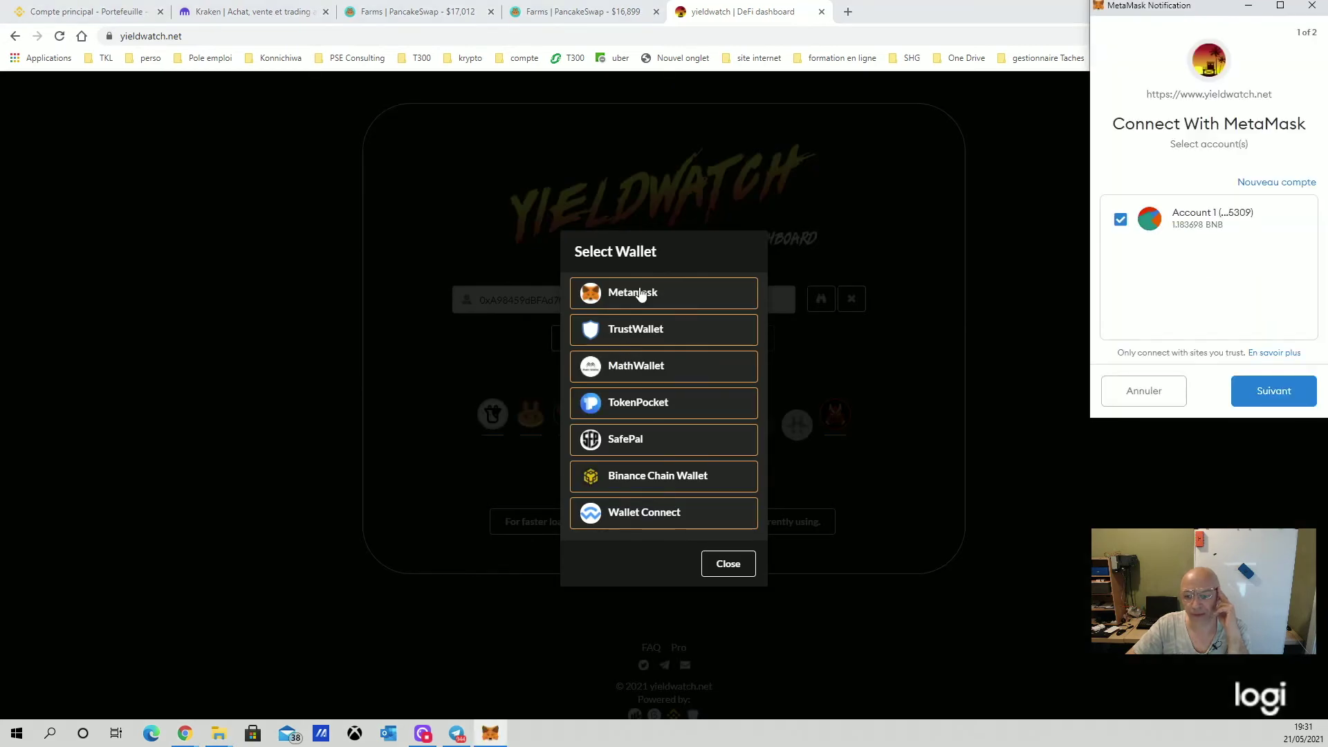
left_click(1280, 386)
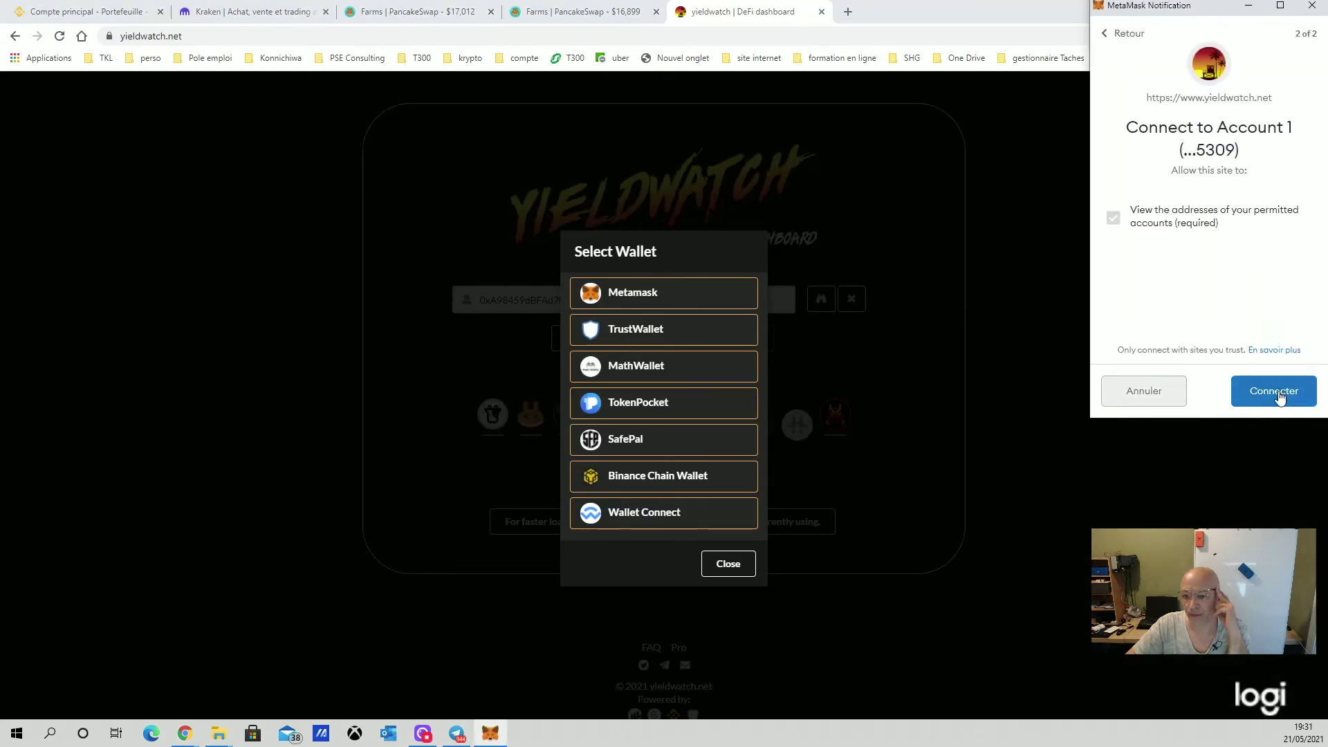
left_click(1281, 389)
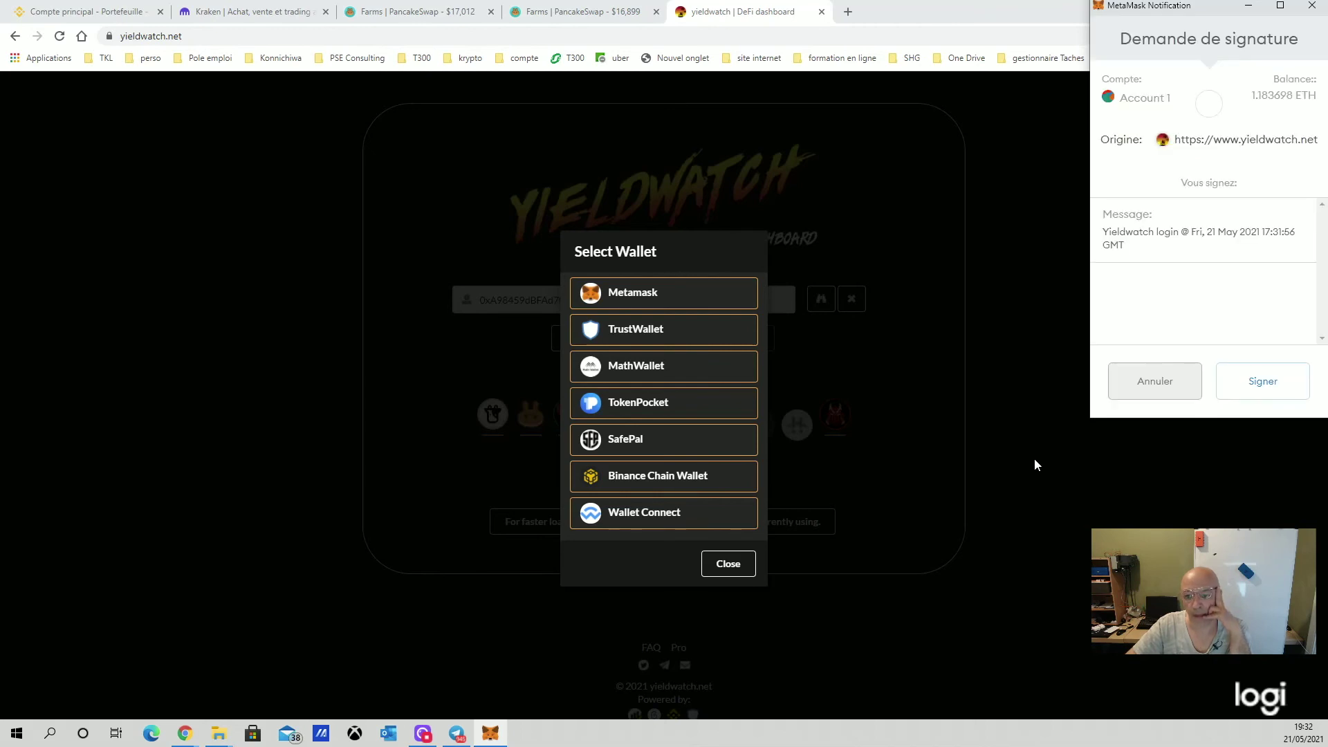
left_click(1260, 379)
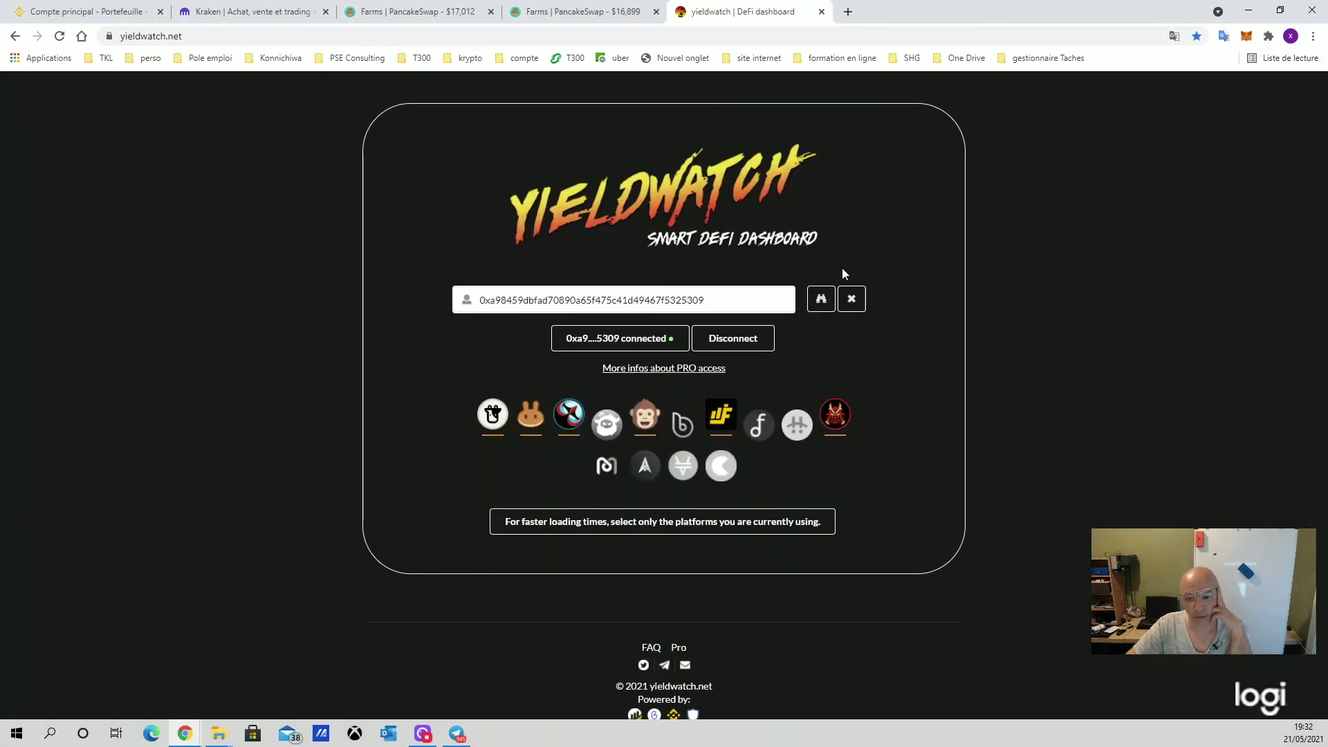
left_click(821, 299)
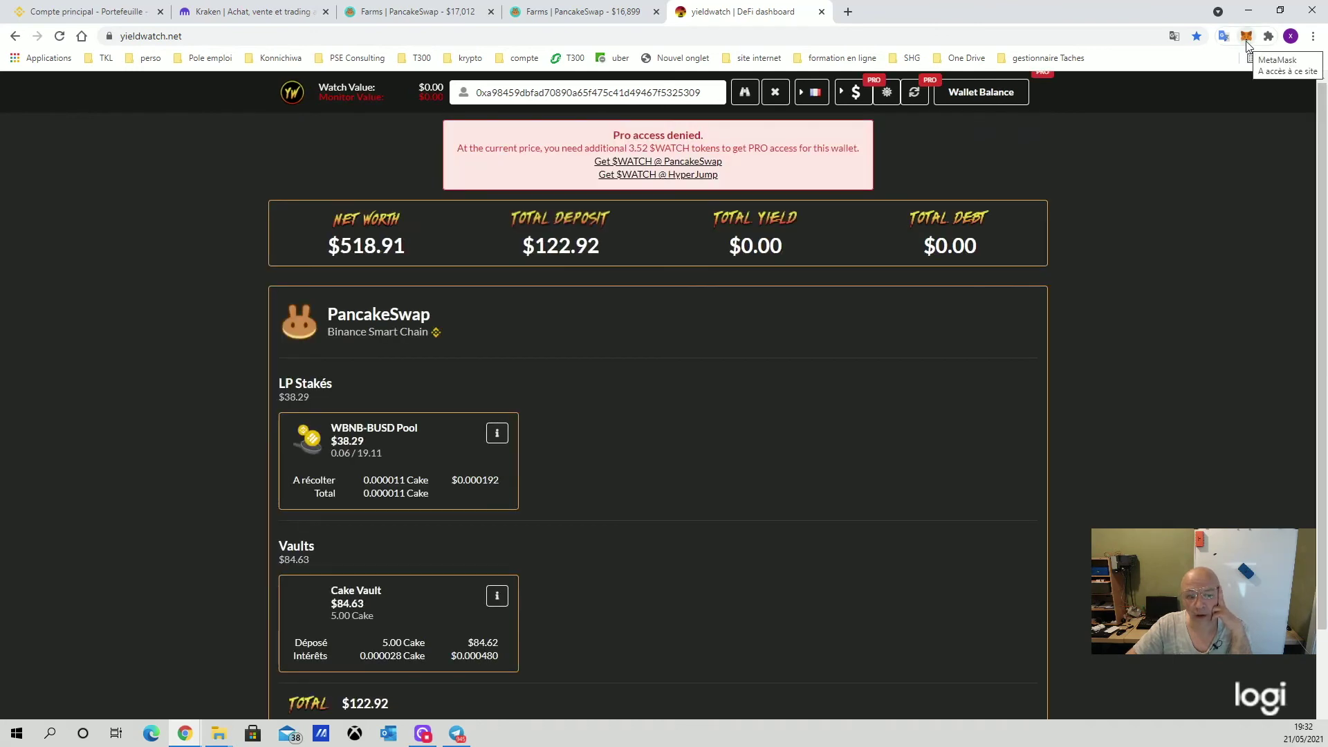
Scroll to the PancakeSwap positions and highlight the BNB-BUSD pool name and 0.000028 Cake interest earned
scroll(1148, 341, "down", 3)
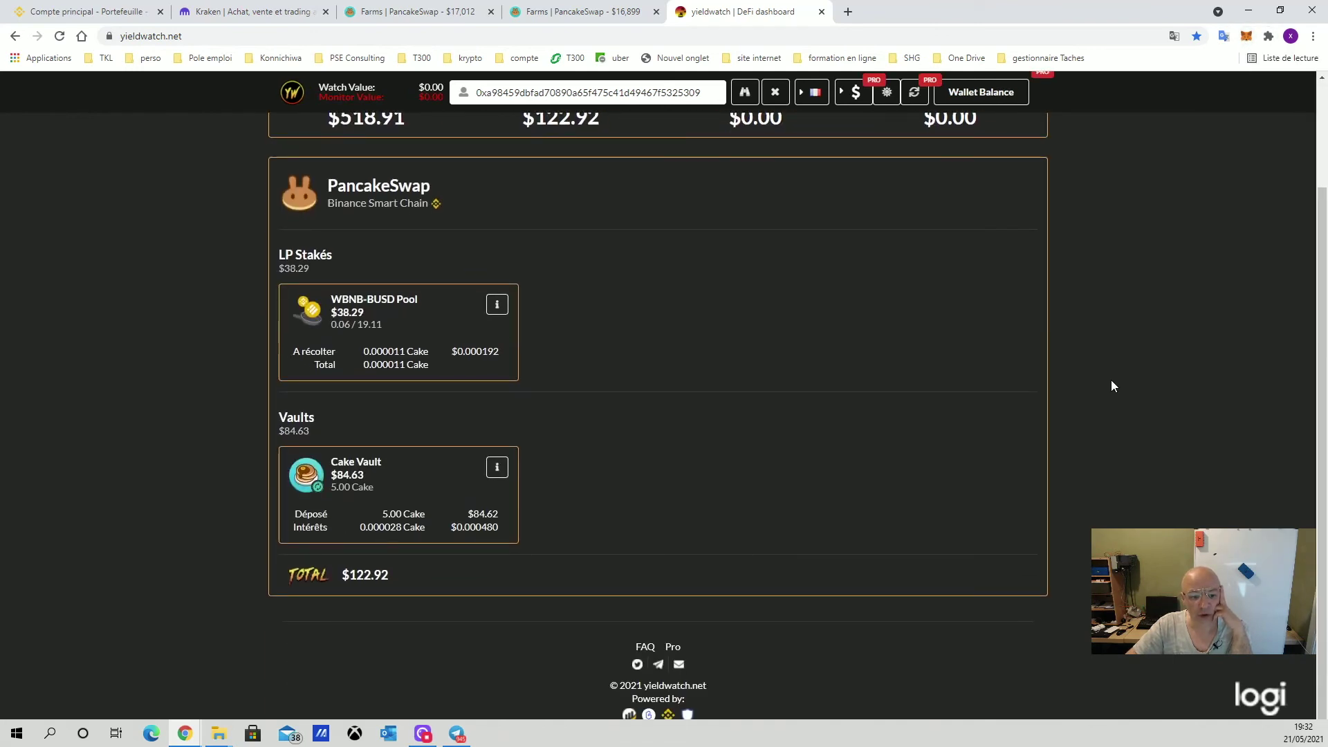
scroll(1112, 382, "up", 3)
scroll(713, 446, "down", 2)
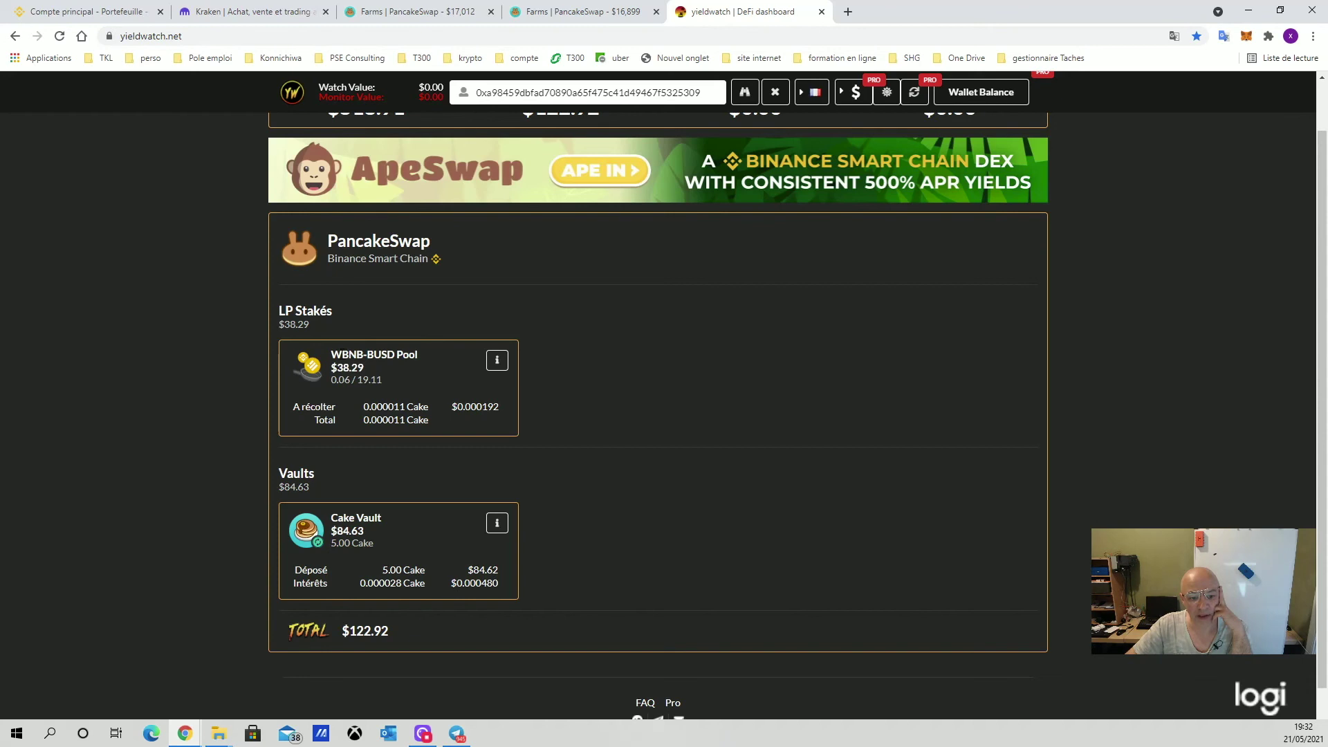
left_click_drag(342, 354, 379, 354)
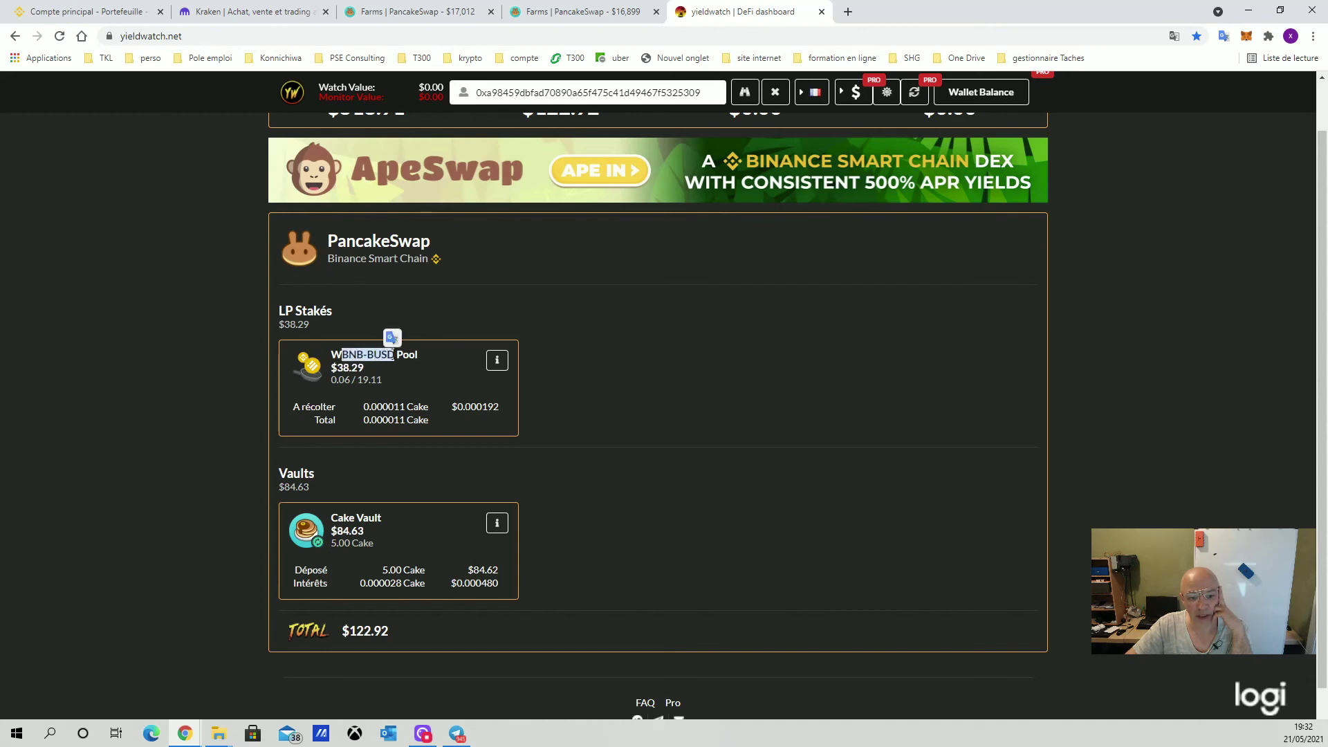
left_click(714, 390)
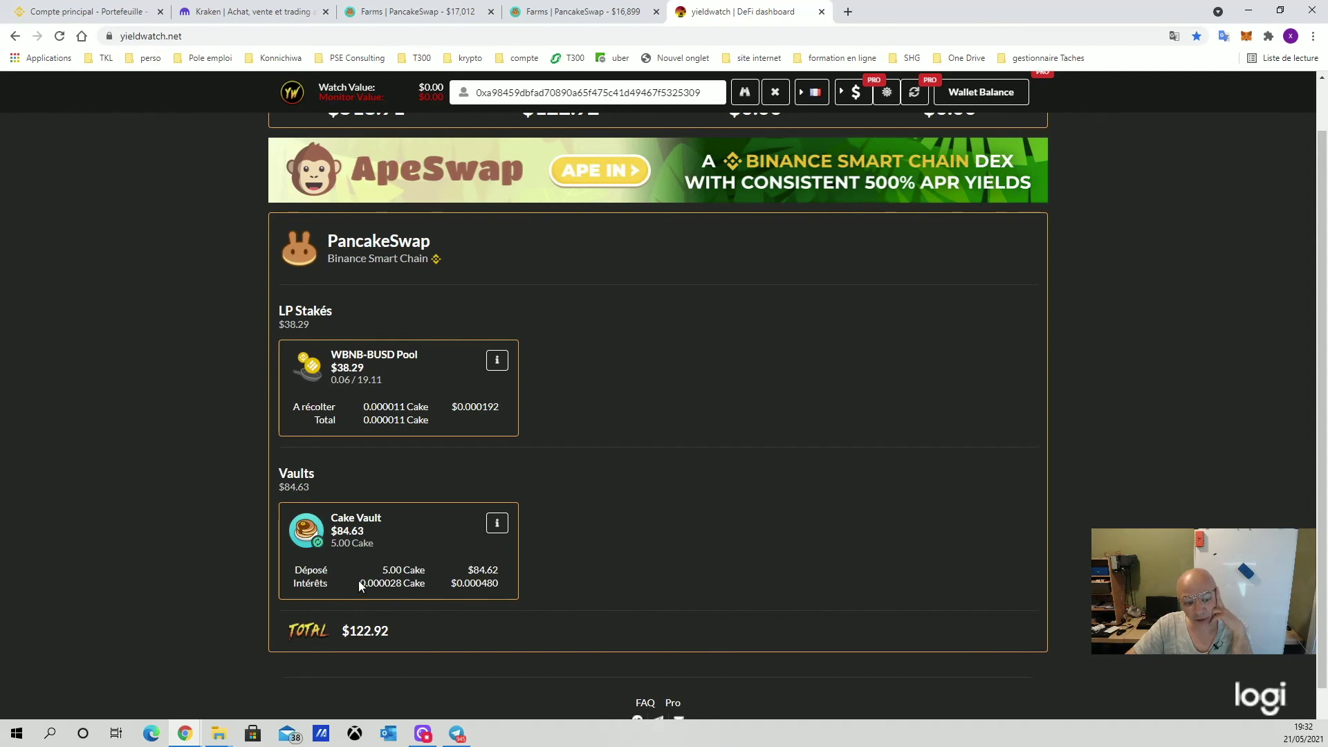
left_click_drag(359, 583, 394, 583)
left_click(436, 555)
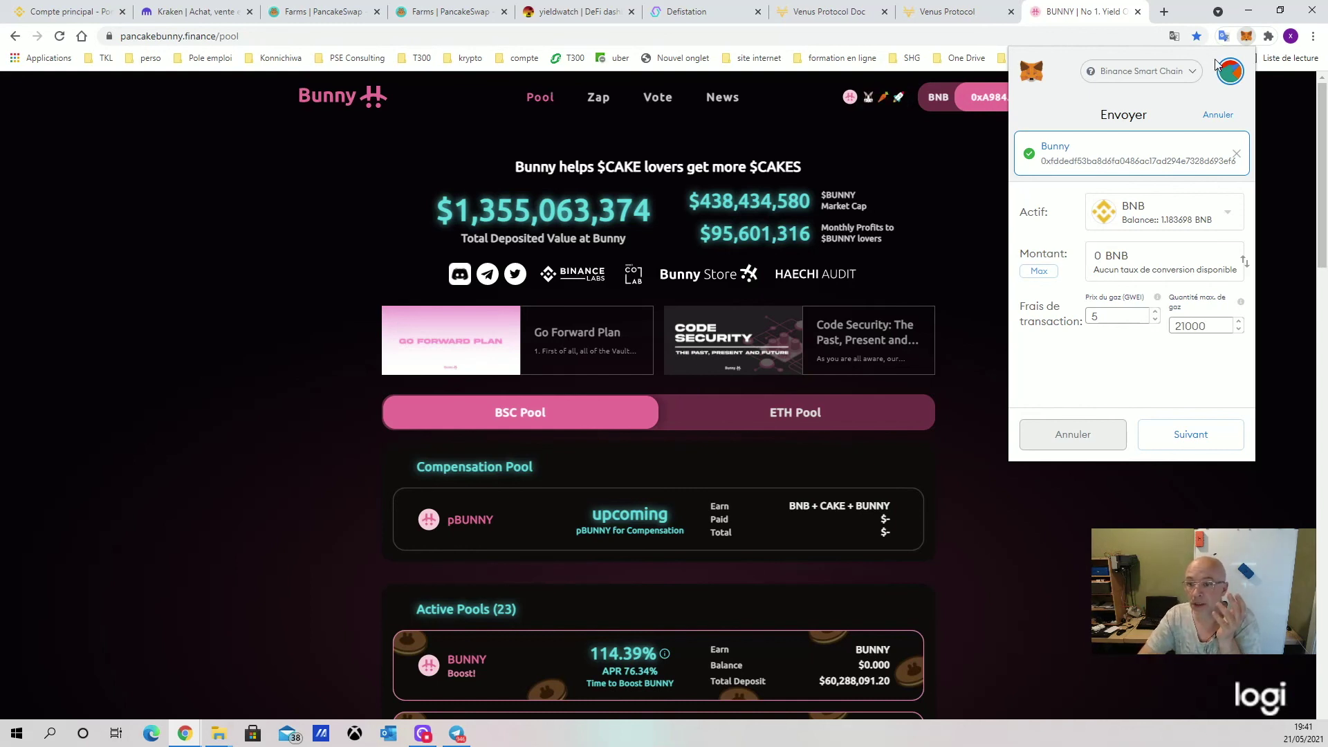
From MetaMask's account list, choose 'Connecter un portefeuille hardware'
left_click(1229, 72)
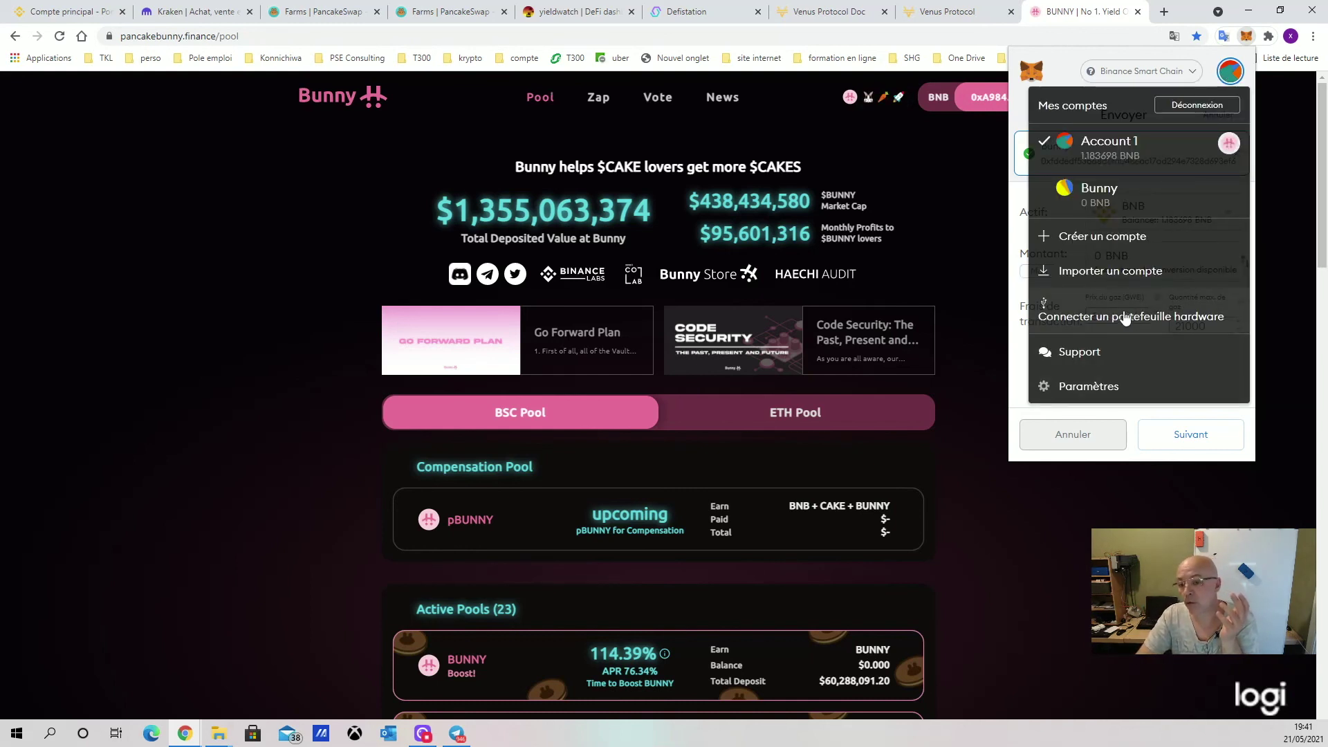
left_click(1197, 317)
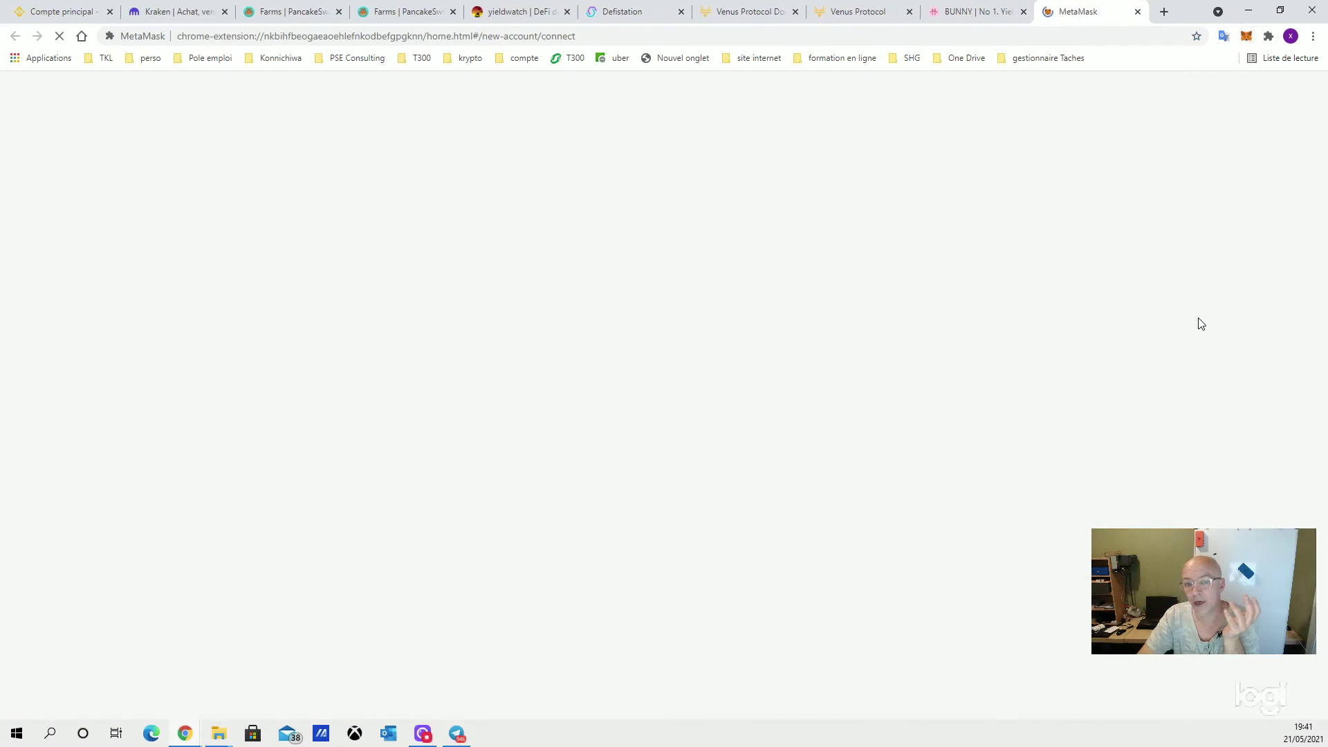